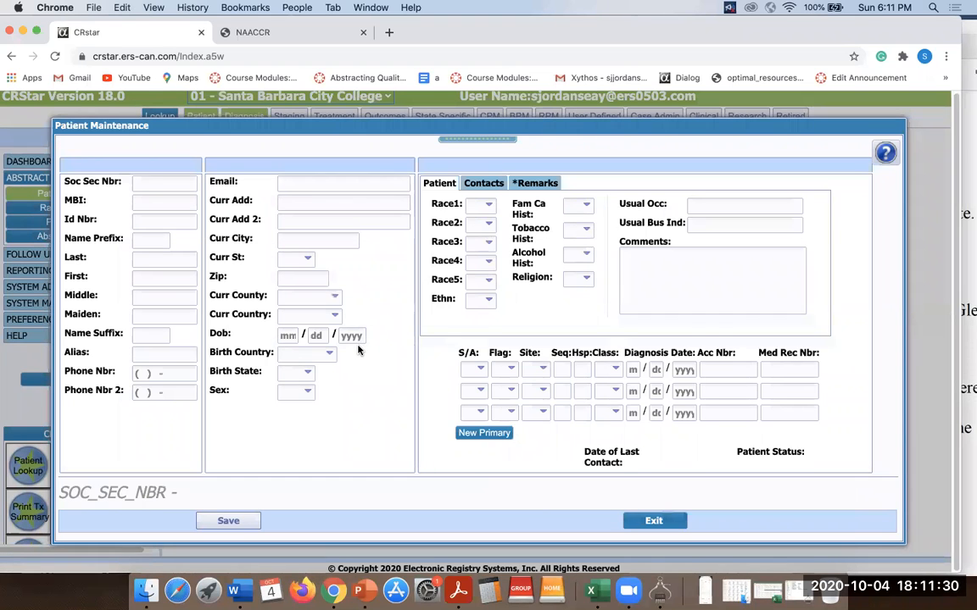
Enter the patient's placeholder Social Security number, erasing and re-entering it once.
text(999999999)
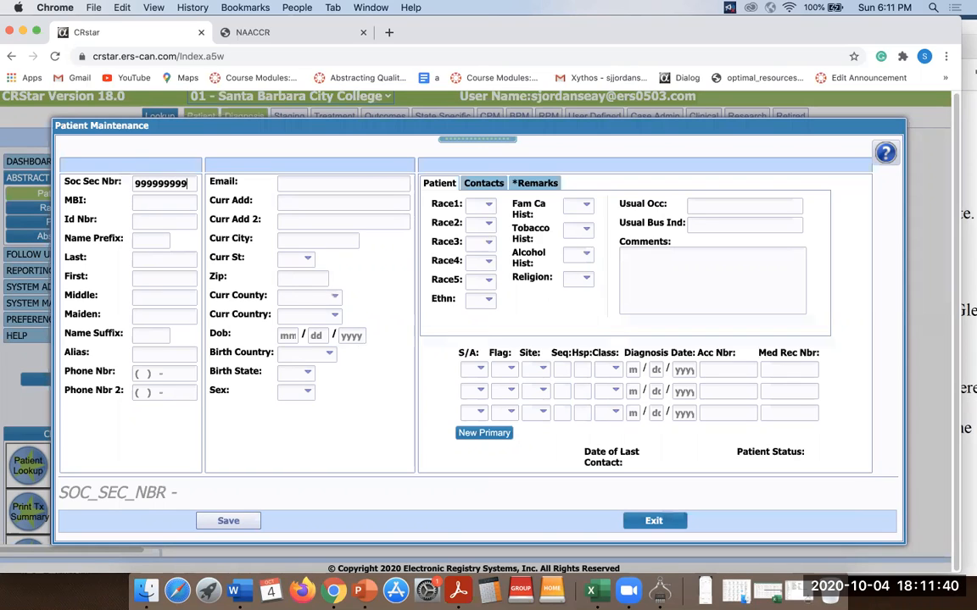
key(BackSpace)
key(BackSpace)
key(BackSpace)
key(BackSpace)
key(BackSpace)
key(BackSpace)
key(BackSpace)
text(999999999)
Fill in the patient's last name, first name and a placeholder phone number.
click(142, 260)
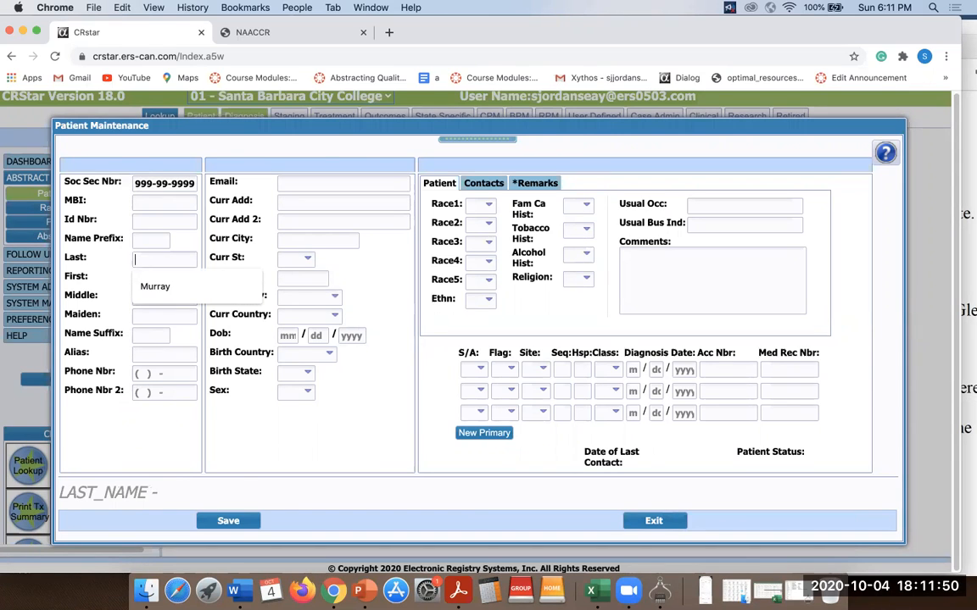
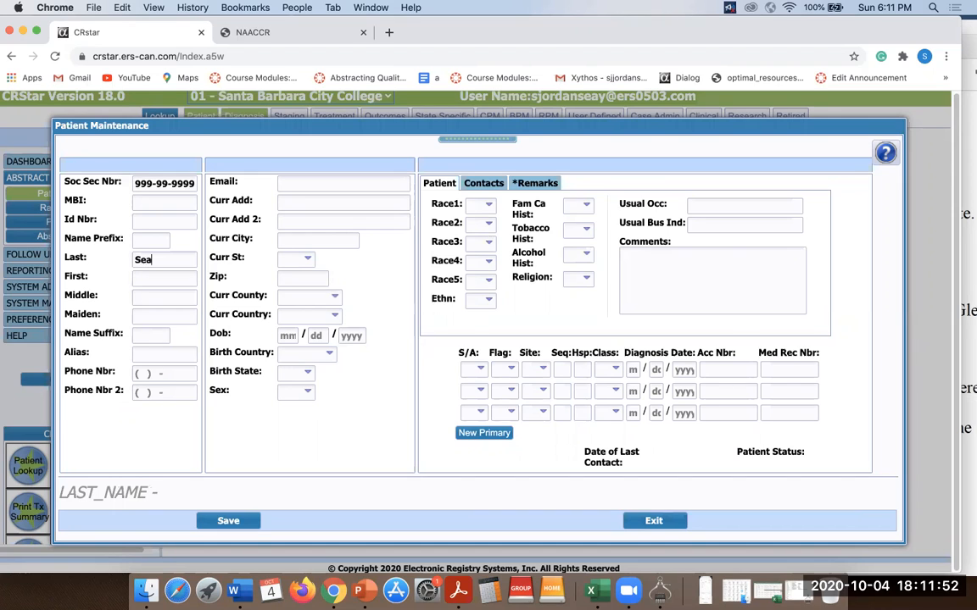
click(148, 278)
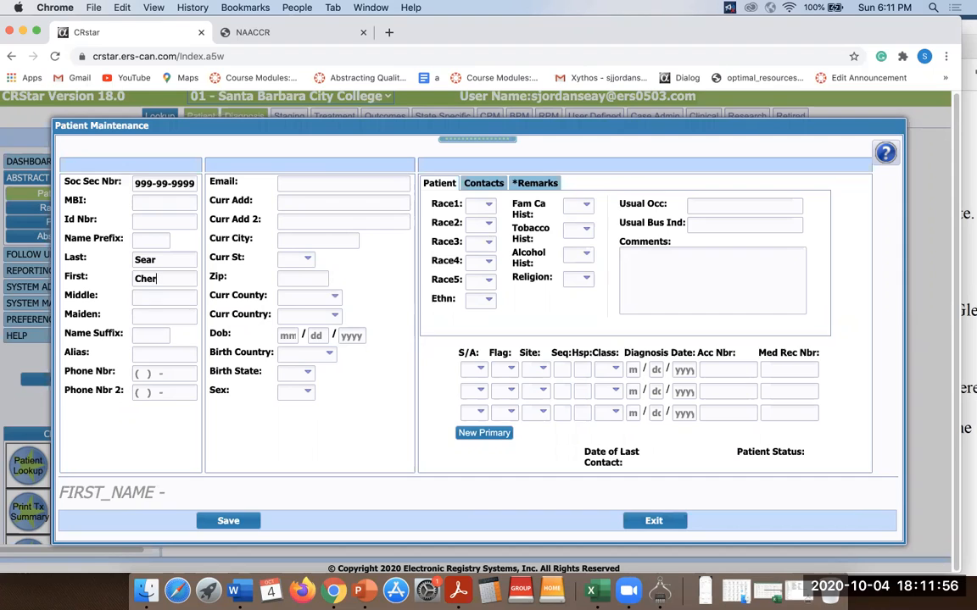
click(141, 373)
text(999)
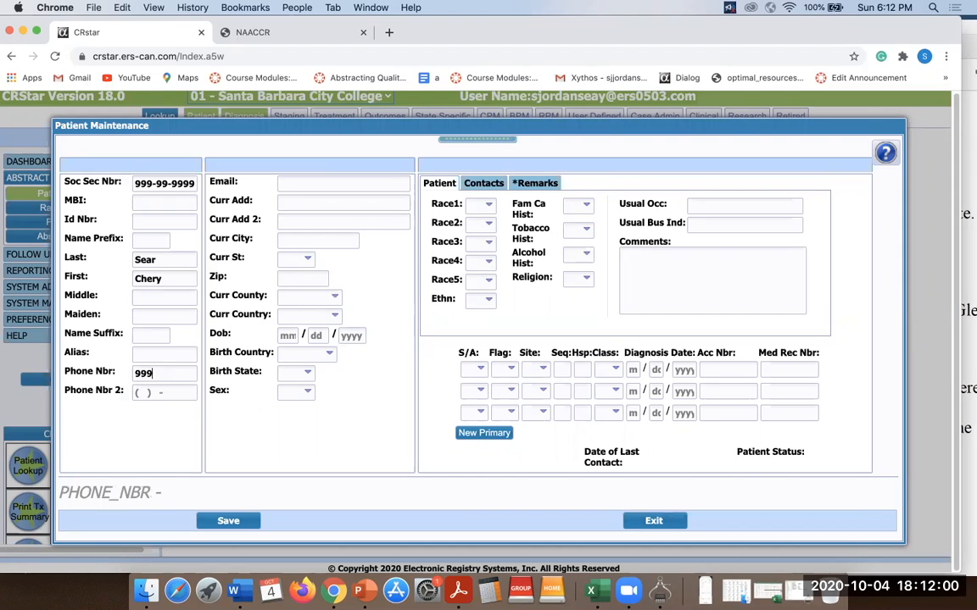
text(9999999)
click(287, 204)
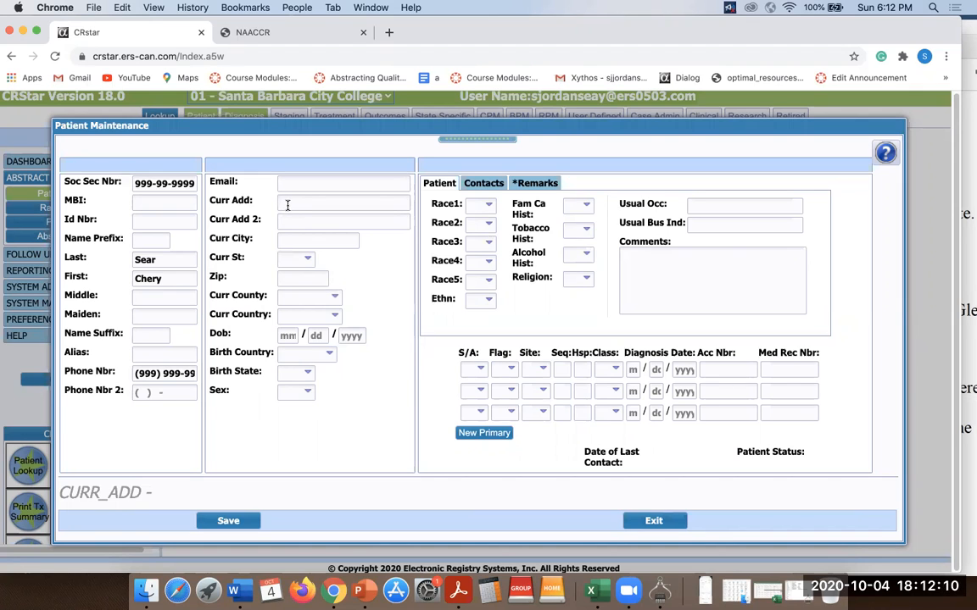
Enter the patient's current street address, apartment line and city.
click(298, 221)
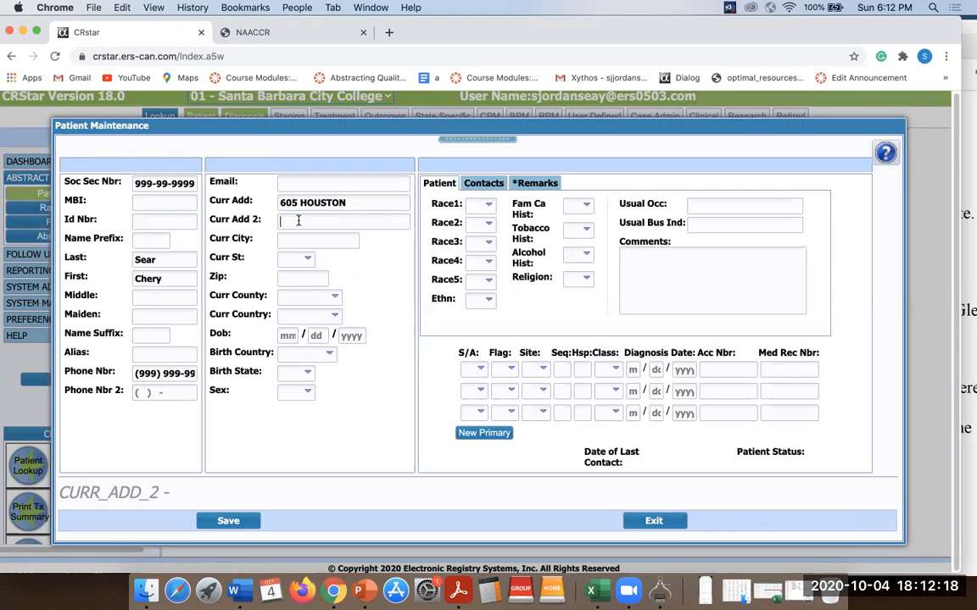
text(APT 6)
click(312, 237)
text(CLEVELAND)
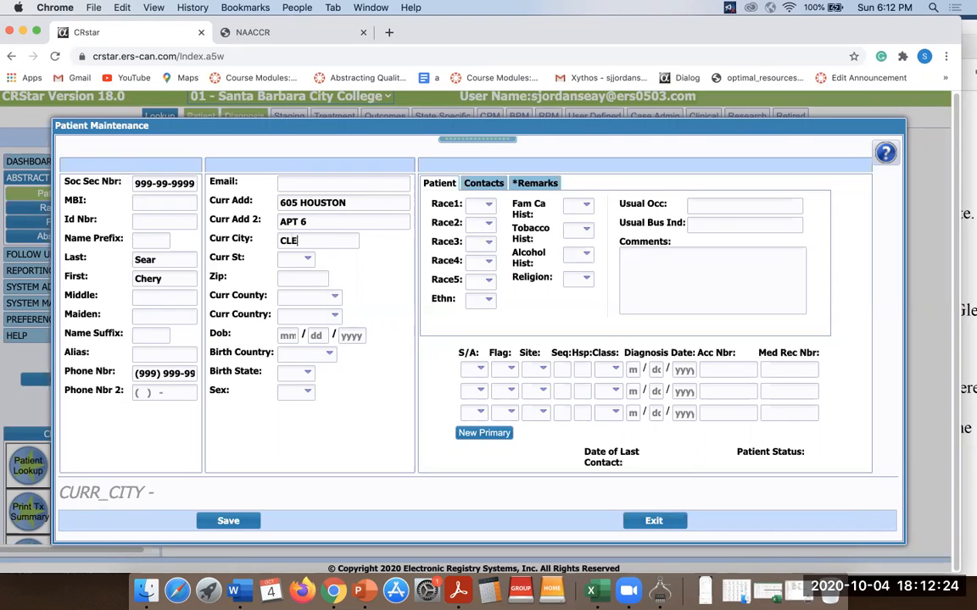
Choose OH as the current state from the lookup and enter the ZIP code.
click(307, 258)
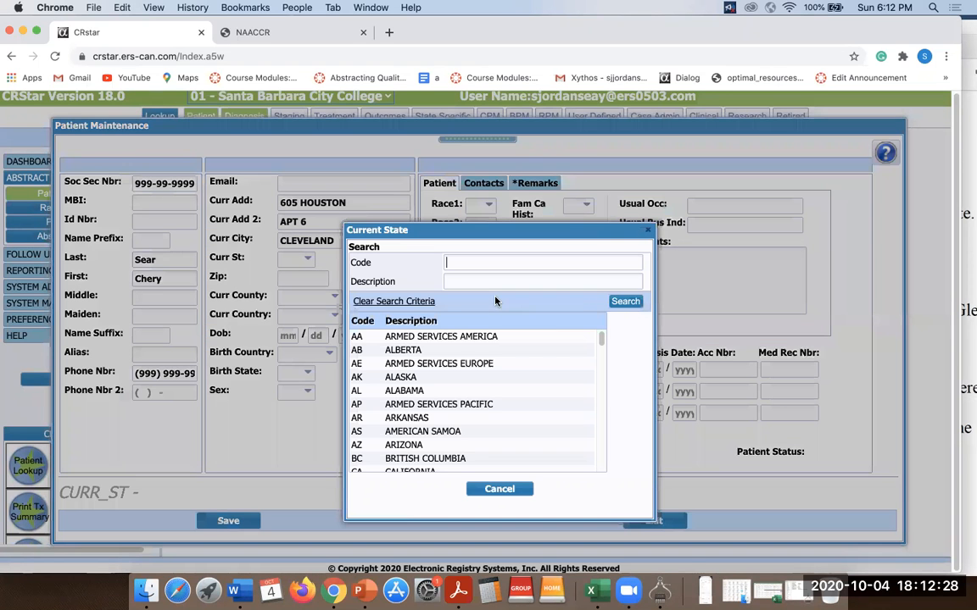
drag(601, 339, 592, 422)
click(503, 390)
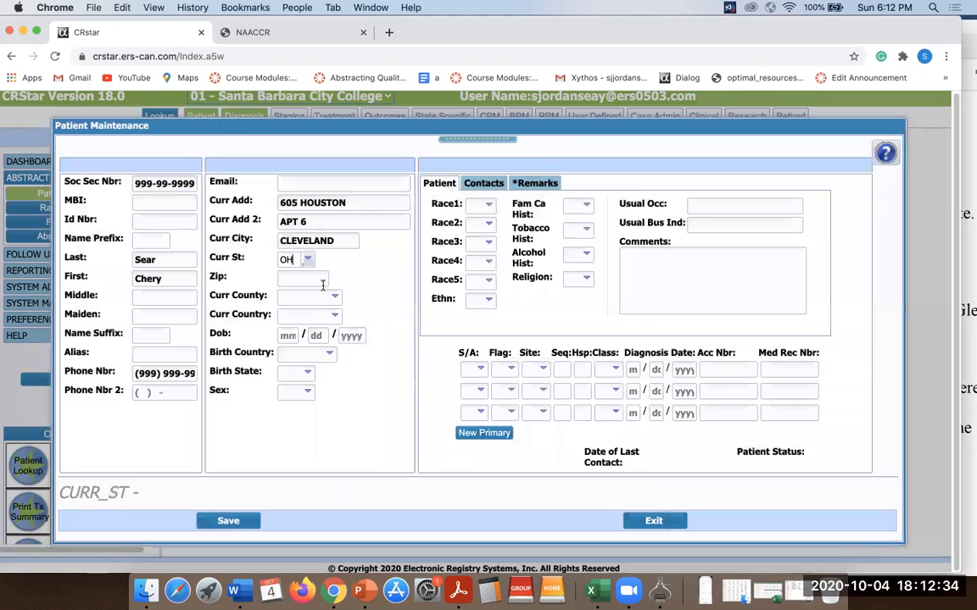
click(290, 281)
text(44113)
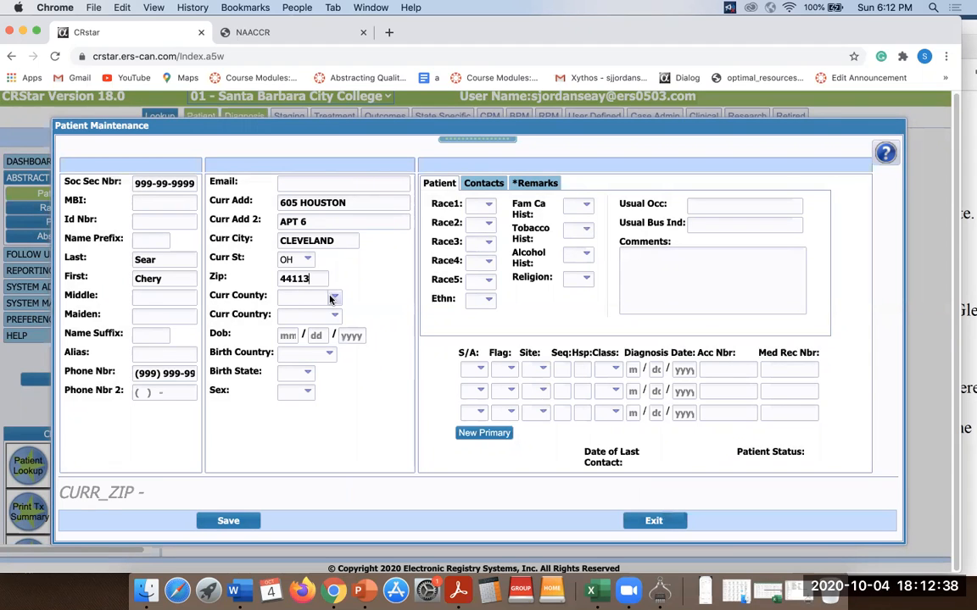
Enter county code 035 directly and choose USA as the current country.
click(312, 294)
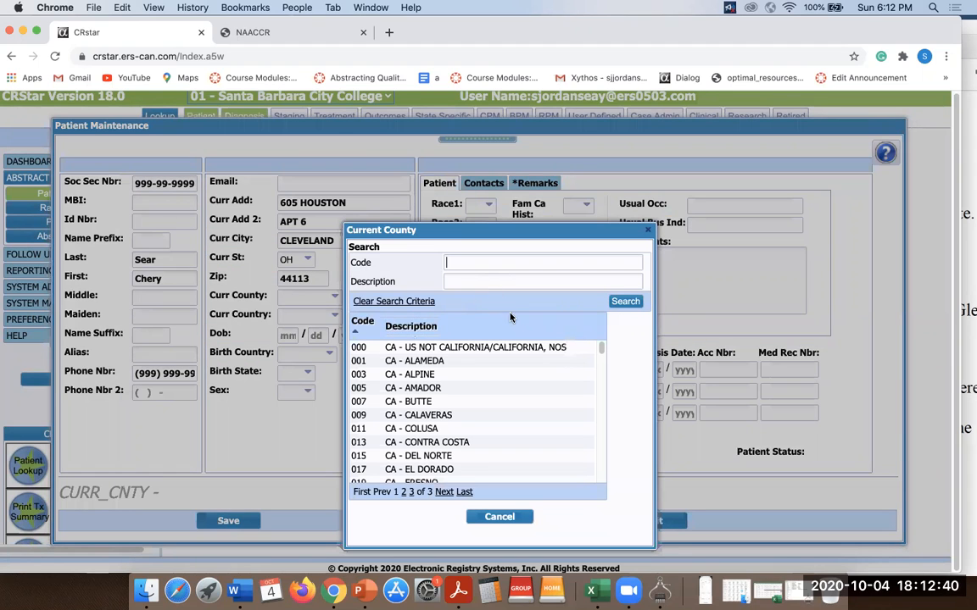
click(499, 517)
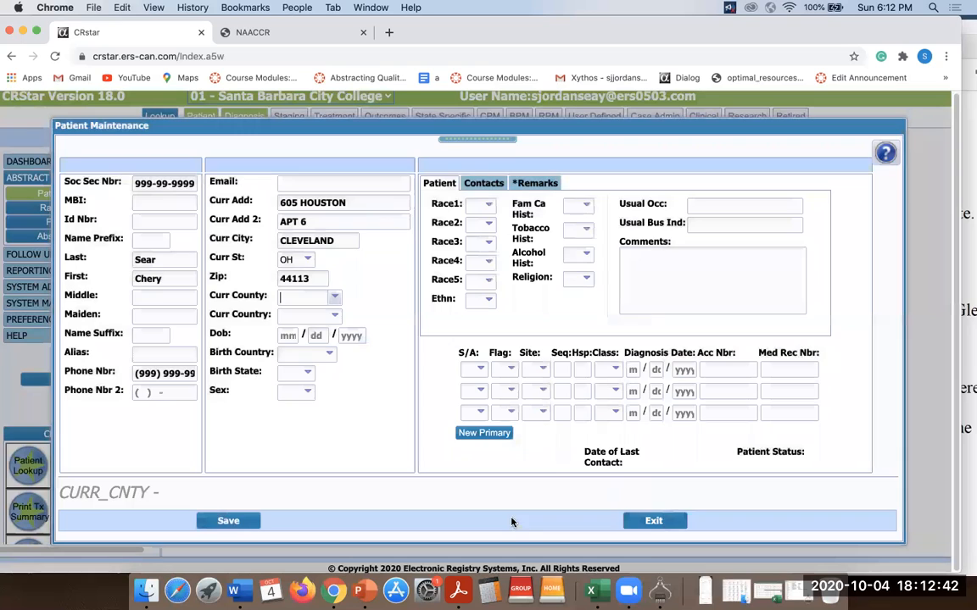
text(035)
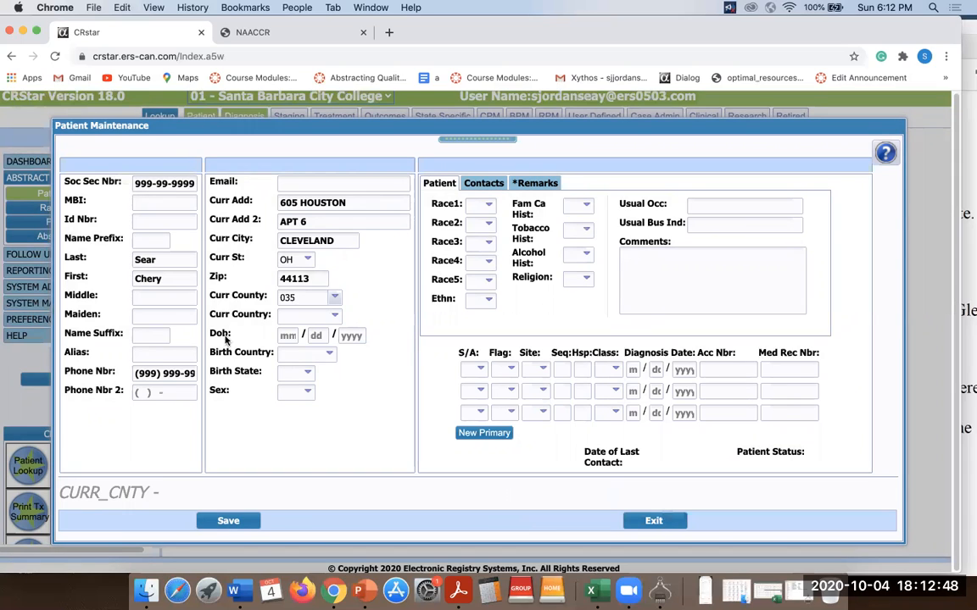
click(335, 315)
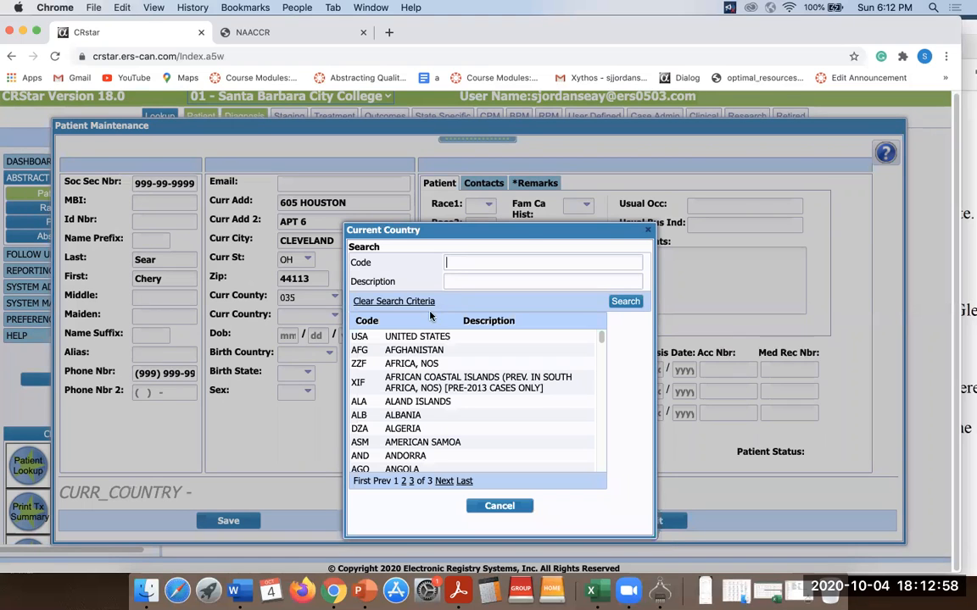
click(377, 301)
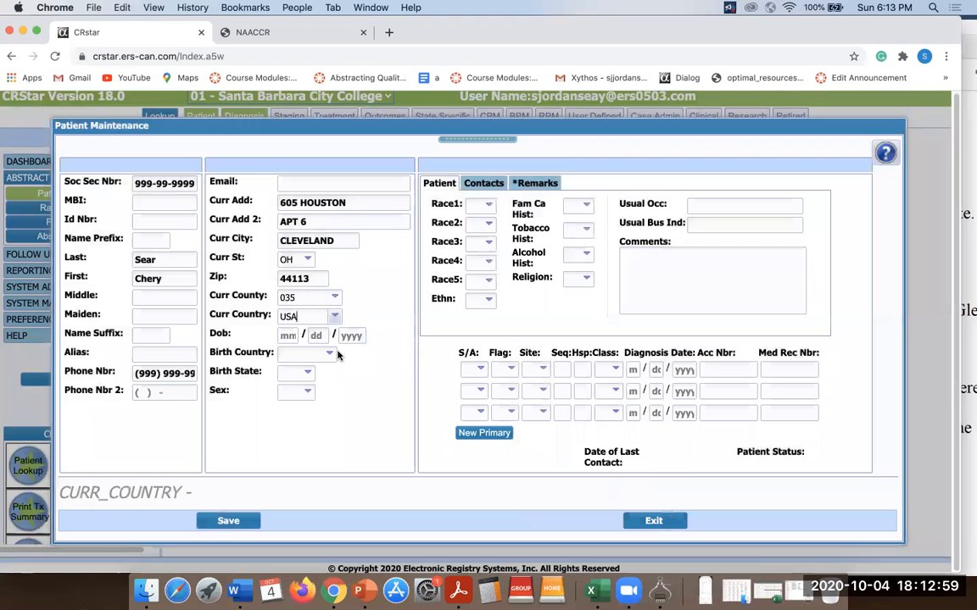
click(288, 335)
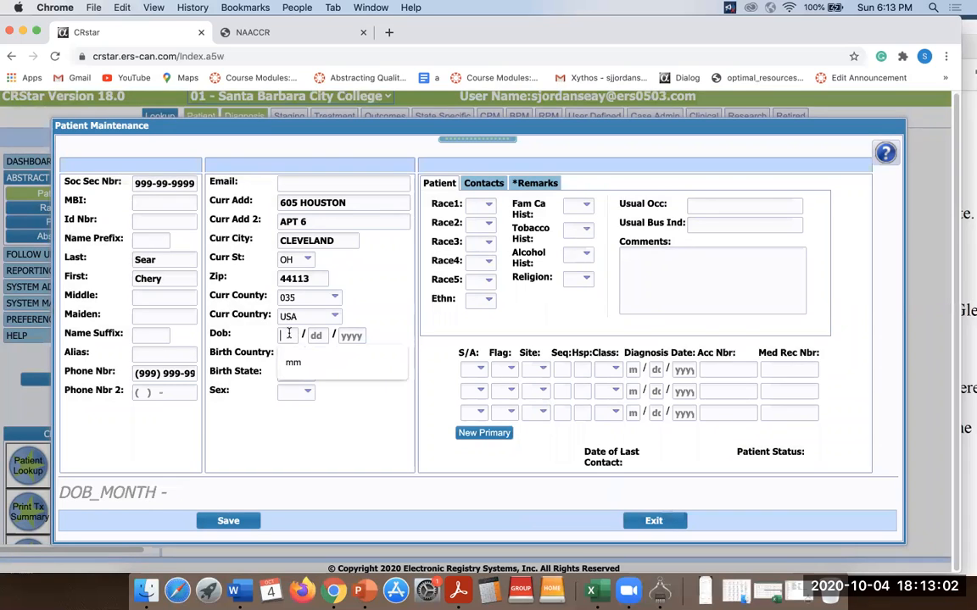
Enter the patient's birth month, day and four-digit birth year, correcting a mistyped digit.
text(01)
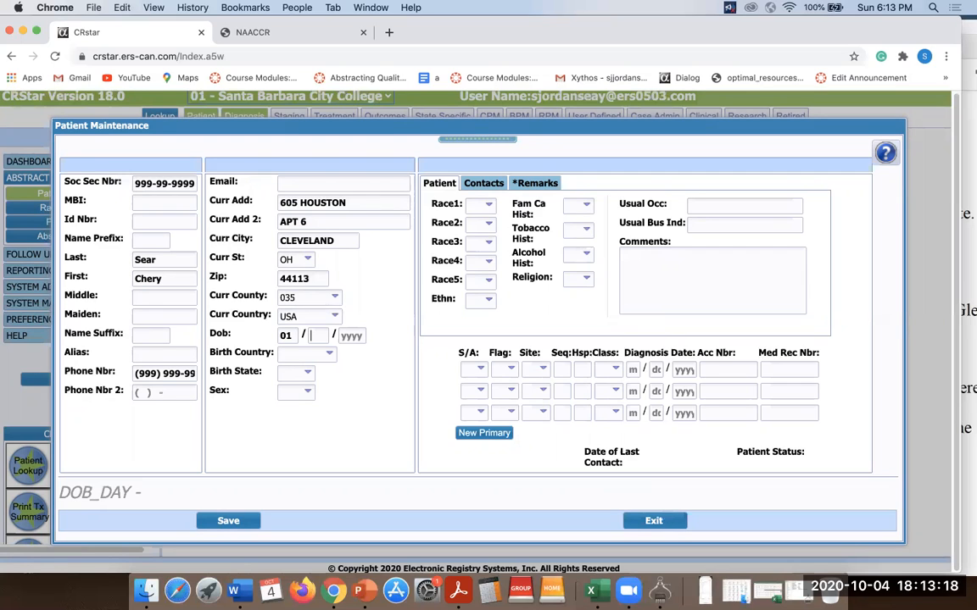
text(04)
key(Tab)
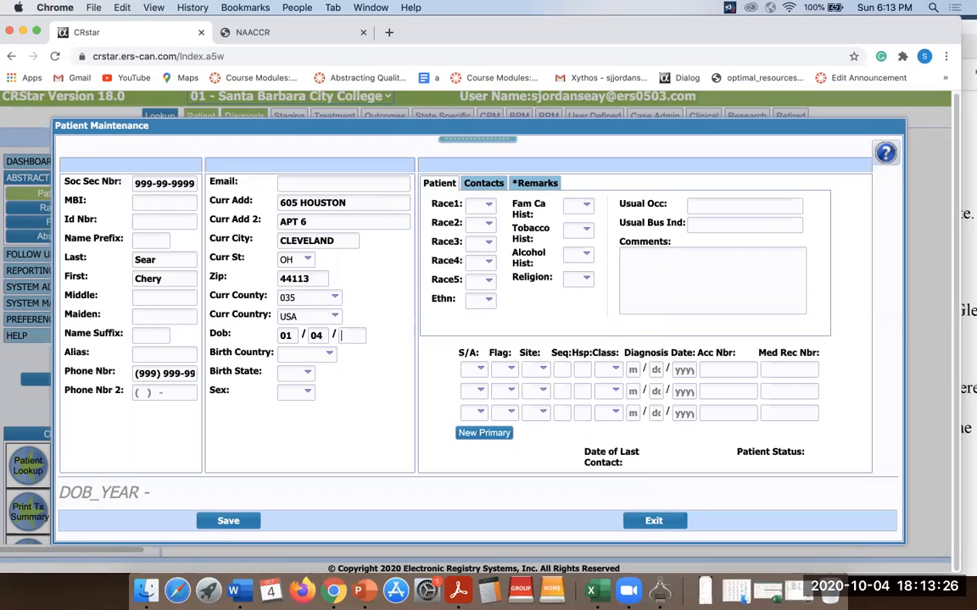
text(6)
key(BackSpace)
text(1969)
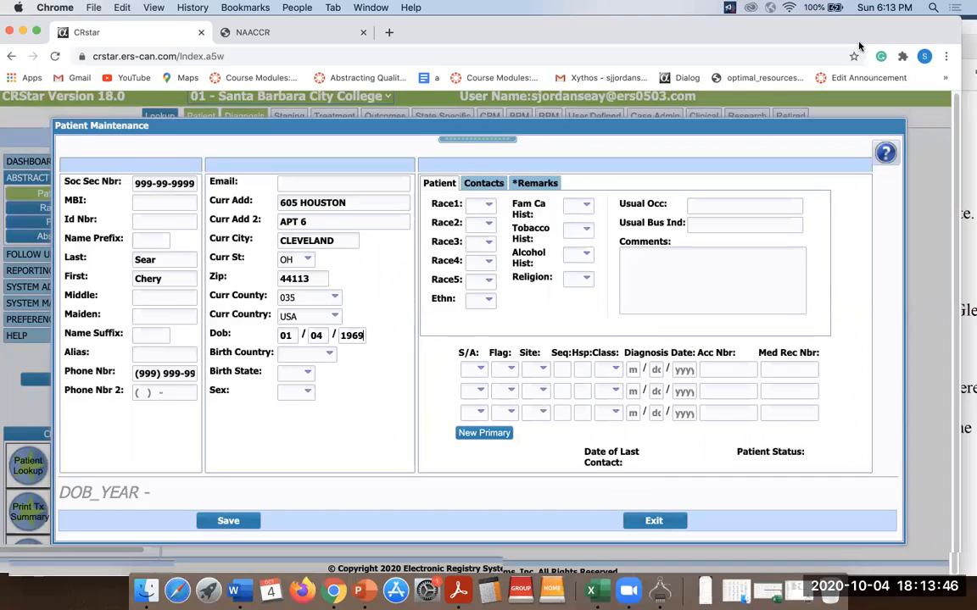
drag(865, 29, 866, 55)
Check the patient's social history in the BREAST EOD 1.pdf scenario, then return to the CRStar form.
click(942, 27)
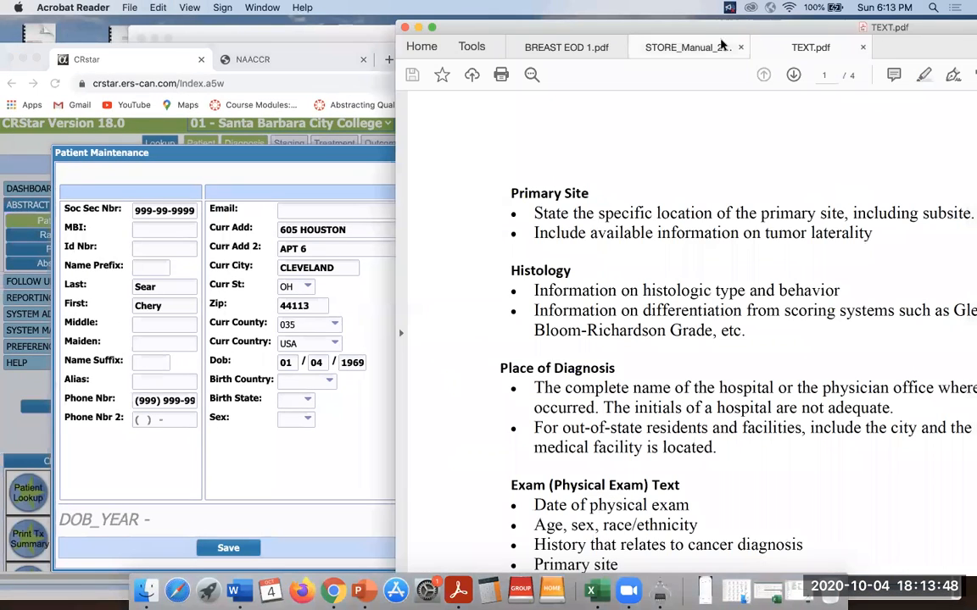
drag(686, 37, 519, 37)
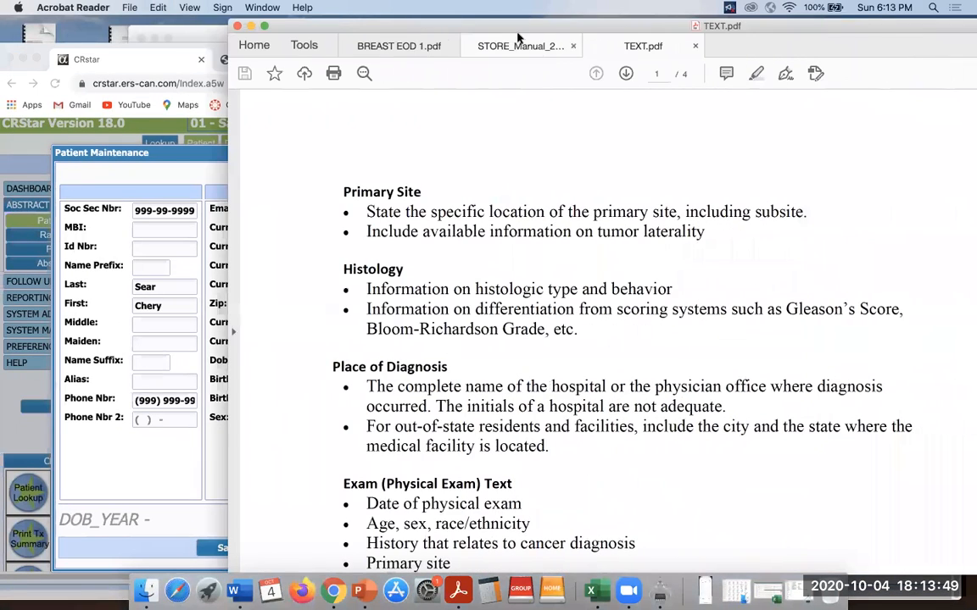
click(406, 47)
drag(836, 27, 746, 24)
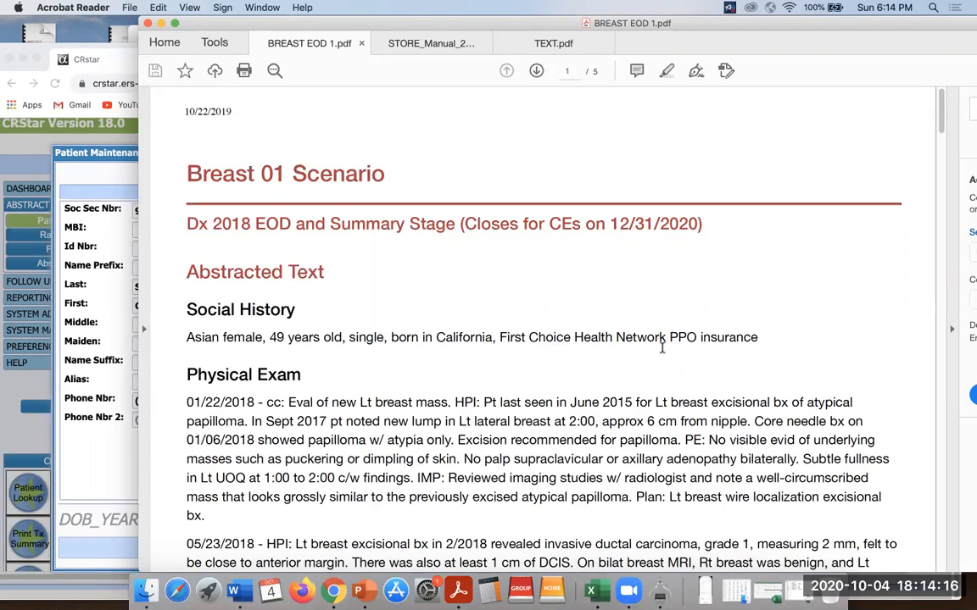
click(107, 148)
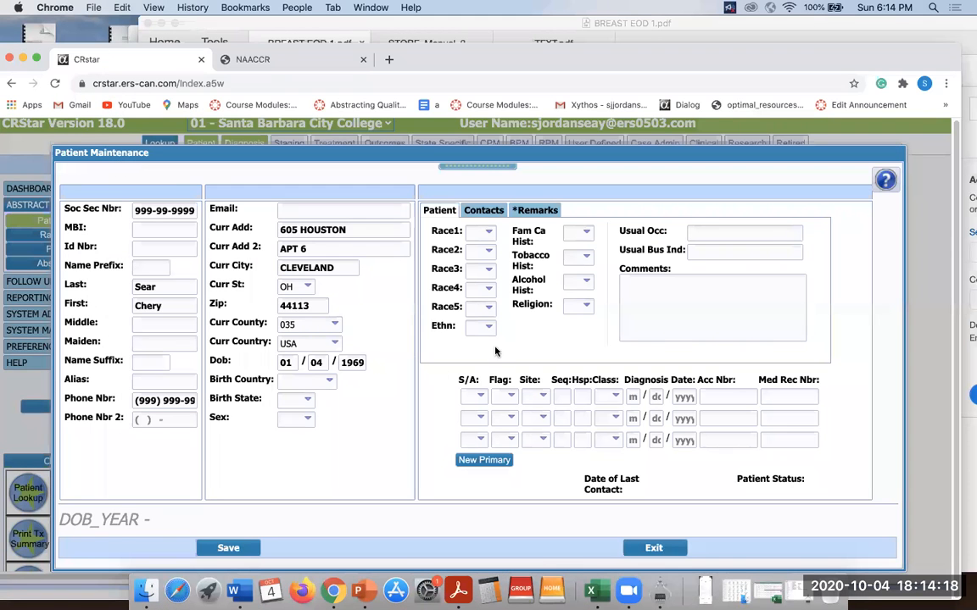
Set the birth country to USA and the birth state to California.
click(330, 386)
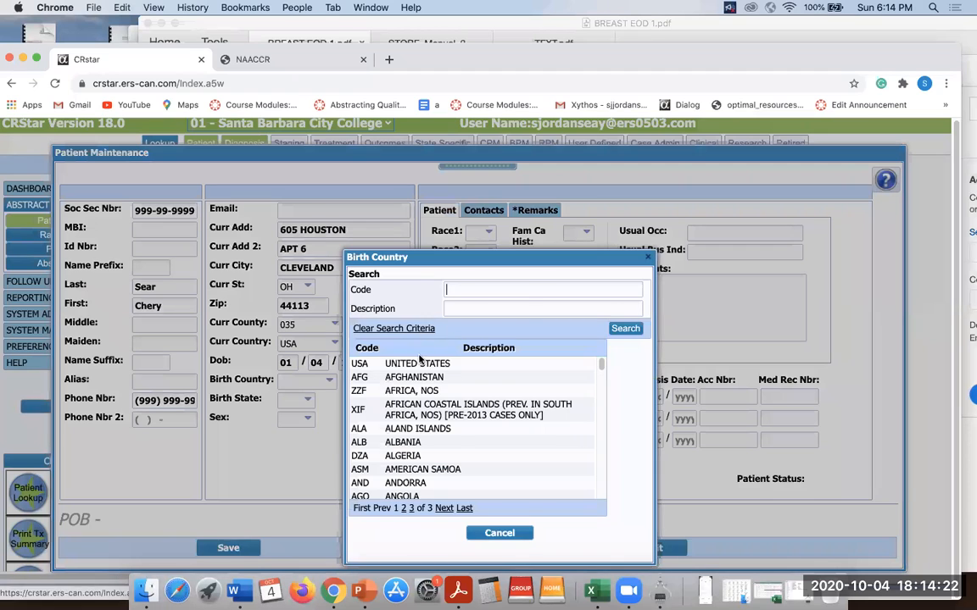
click(418, 362)
click(305, 400)
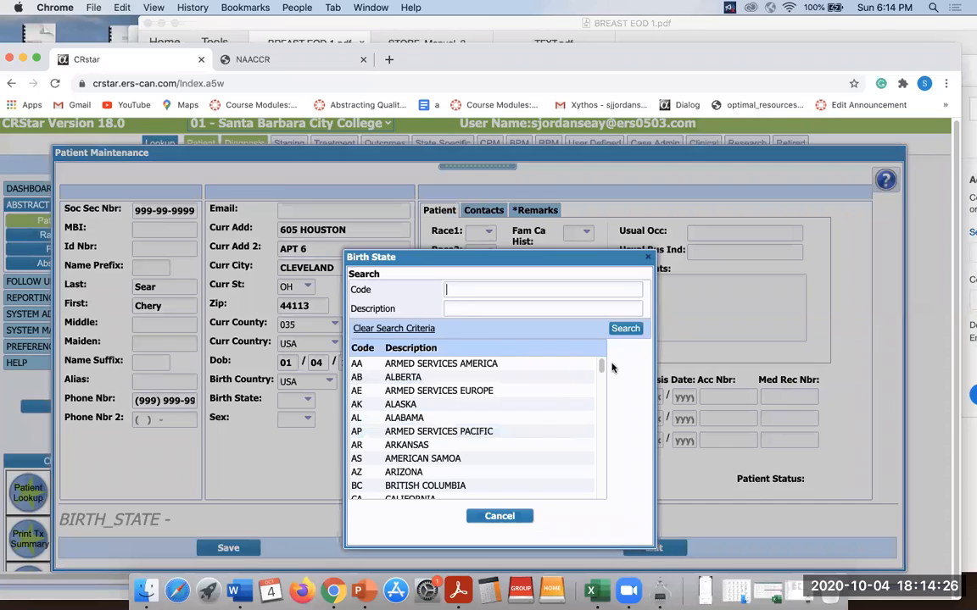
scroll(599, 370, down, 3)
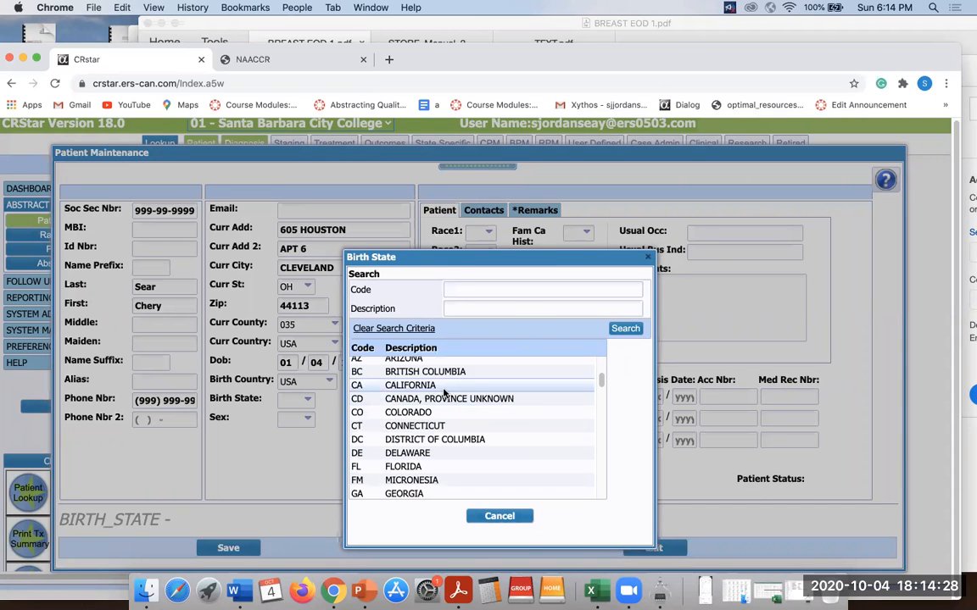
click(442, 380)
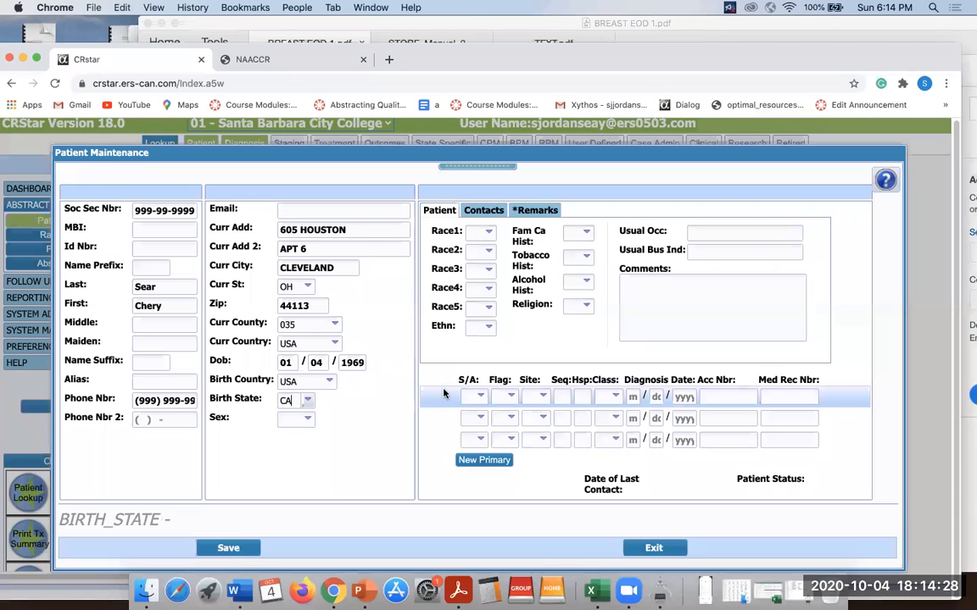
Set sex to 2 Female and Race1 to 96 Other Asian.
click(308, 422)
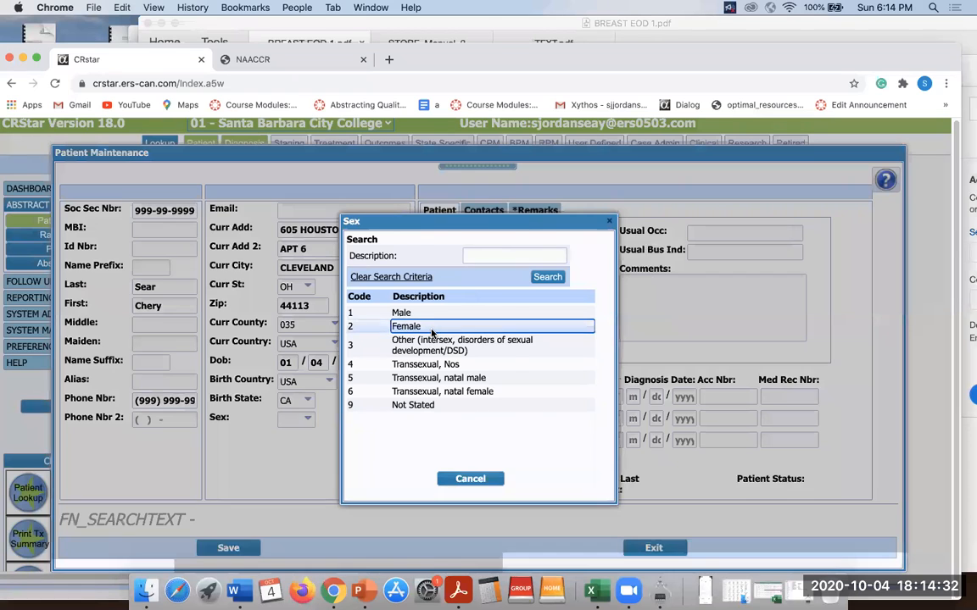
click(398, 324)
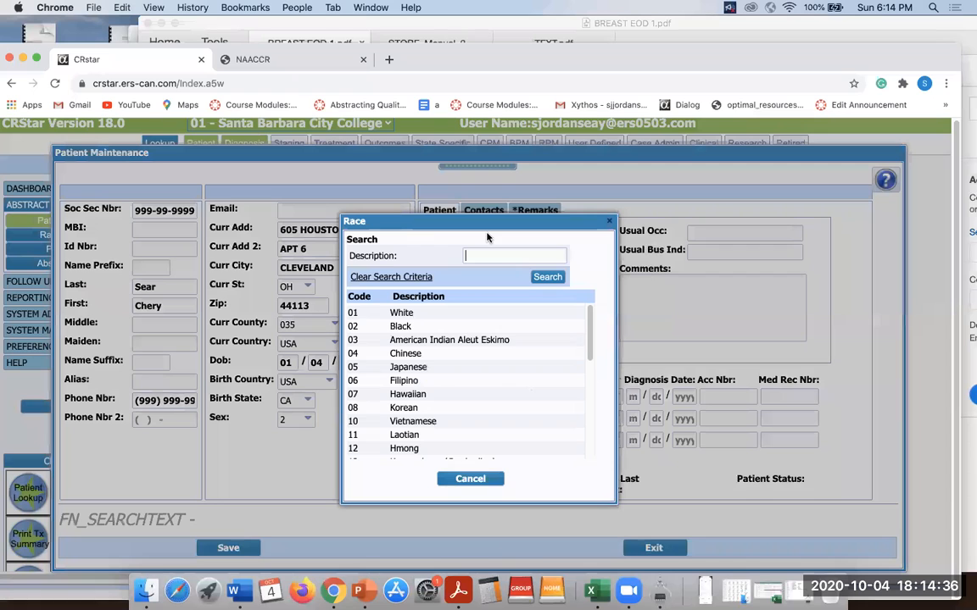
click(476, 232)
scroll(593, 373, down, 5)
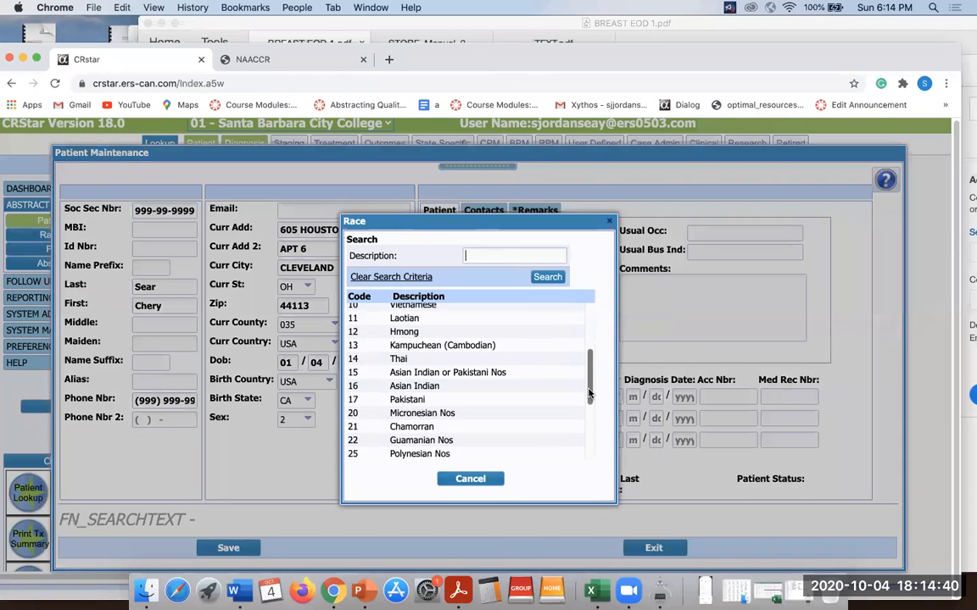
scroll(524, 407, down, 3)
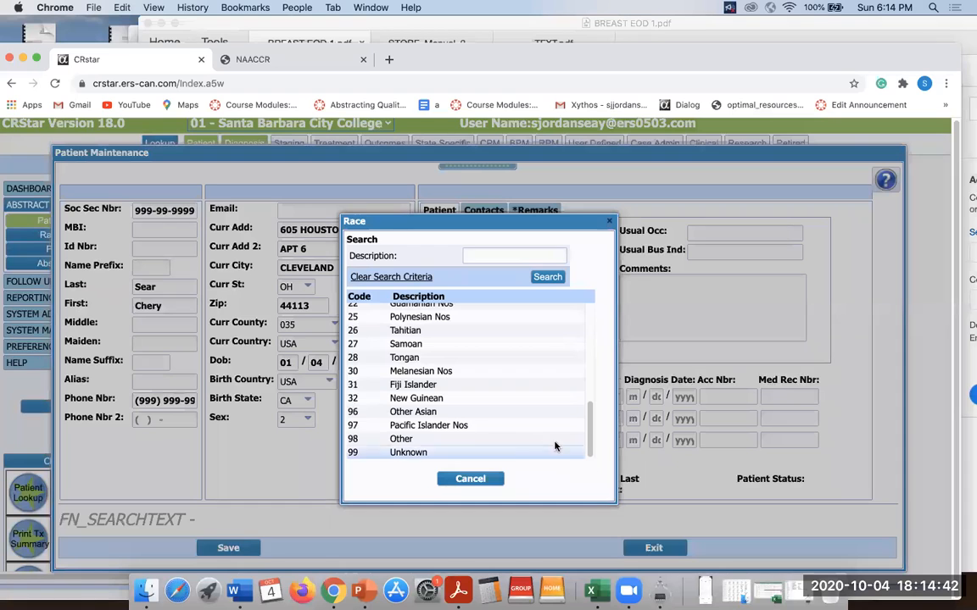
click(521, 412)
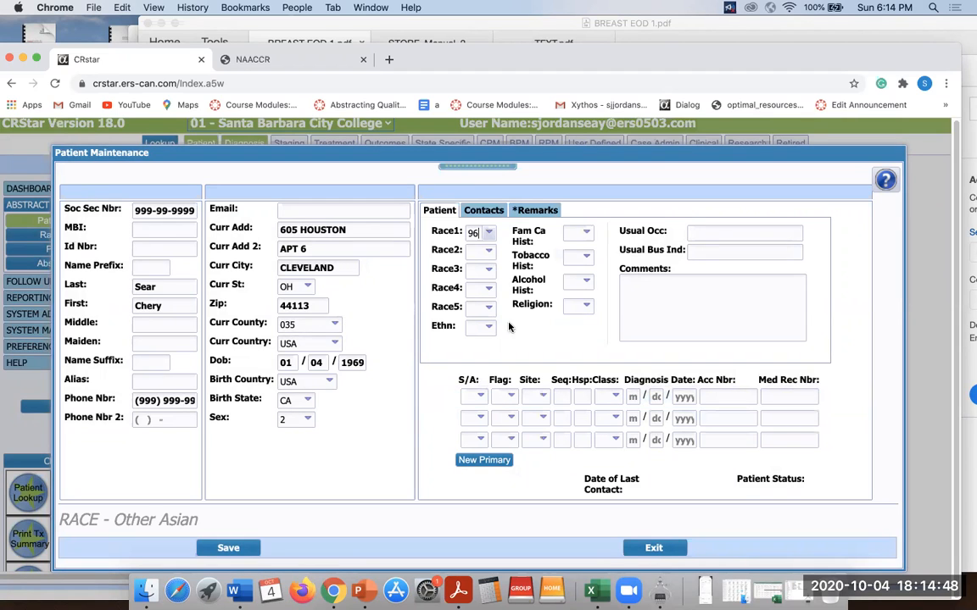
Enter 88 in Race2, Race3 and Race4, and choose 88 No Further Race Documented for Race5.
click(479, 250)
text(88)
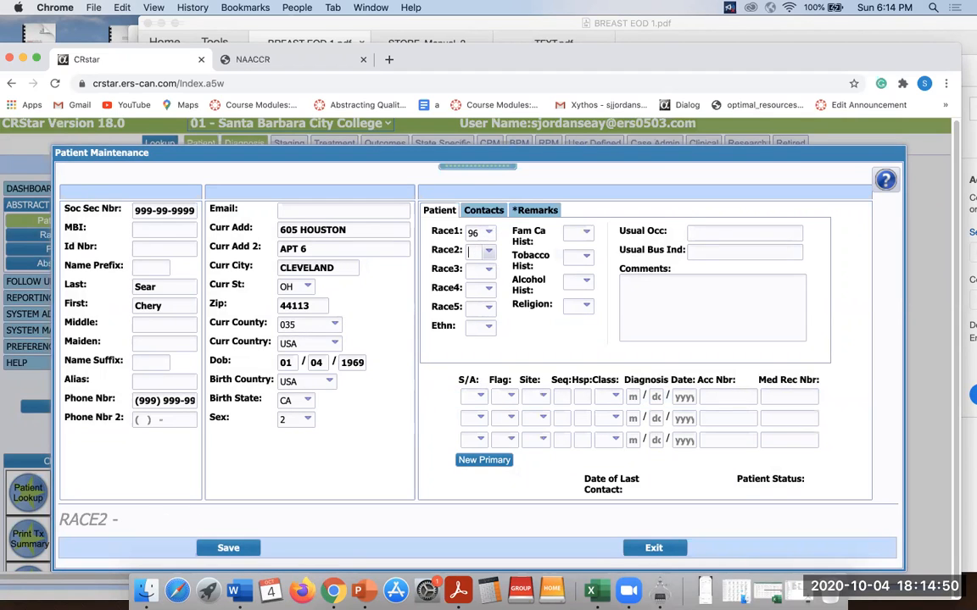
key(Tab)
text(88)
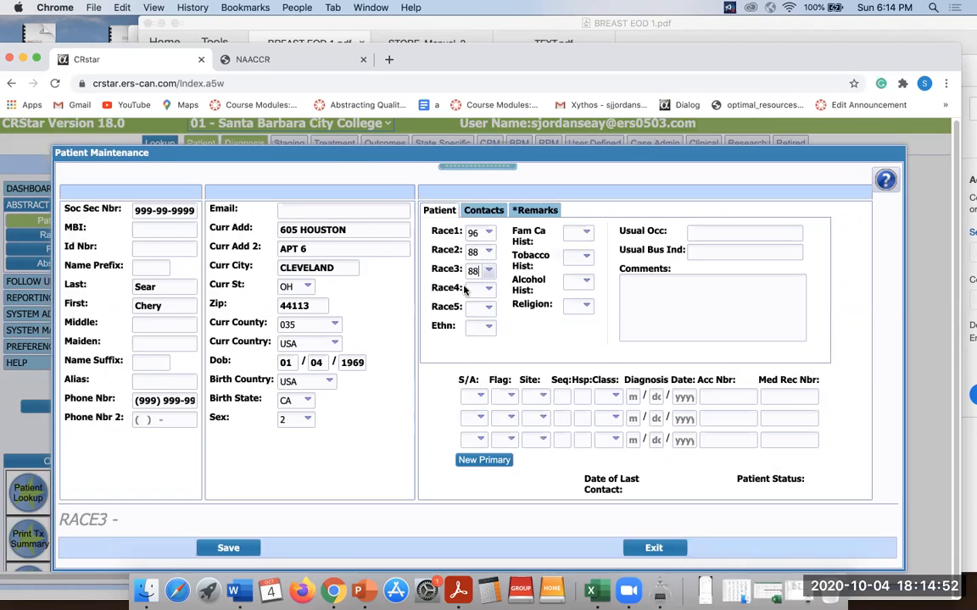
key(Tab)
text(88)
click(468, 308)
text(88)
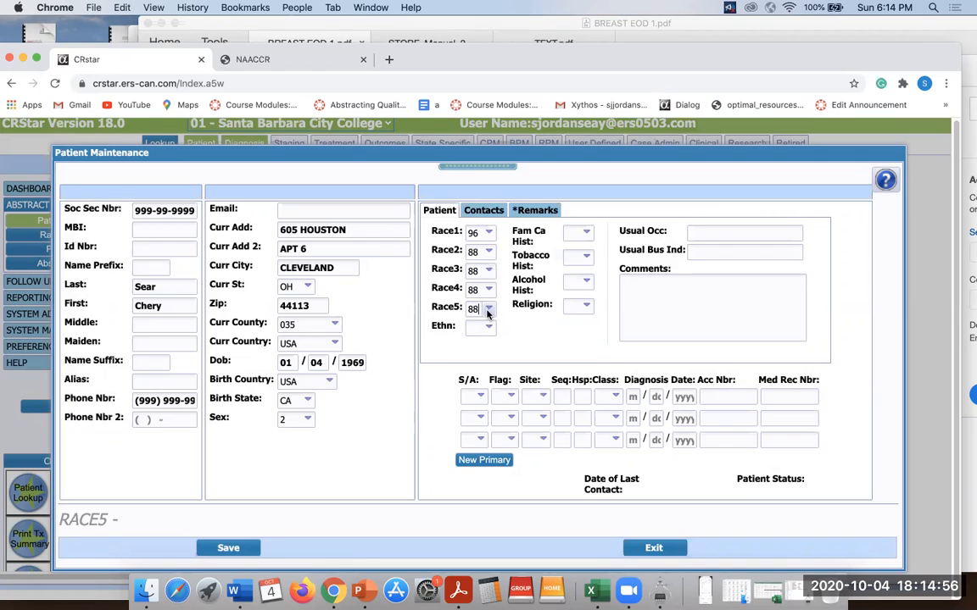
click(488, 312)
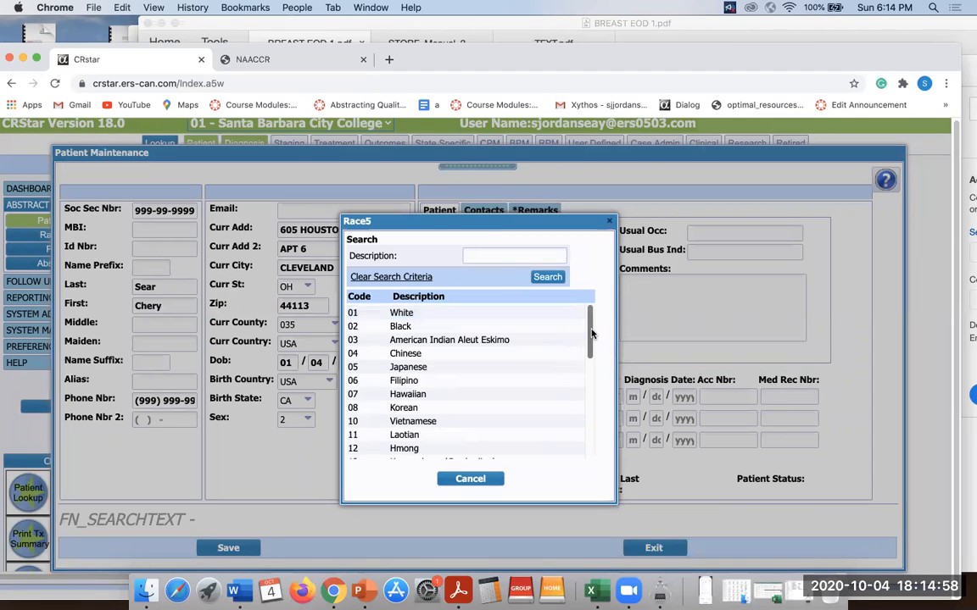
scroll(587, 373, down, 2)
drag(588, 381, 580, 454)
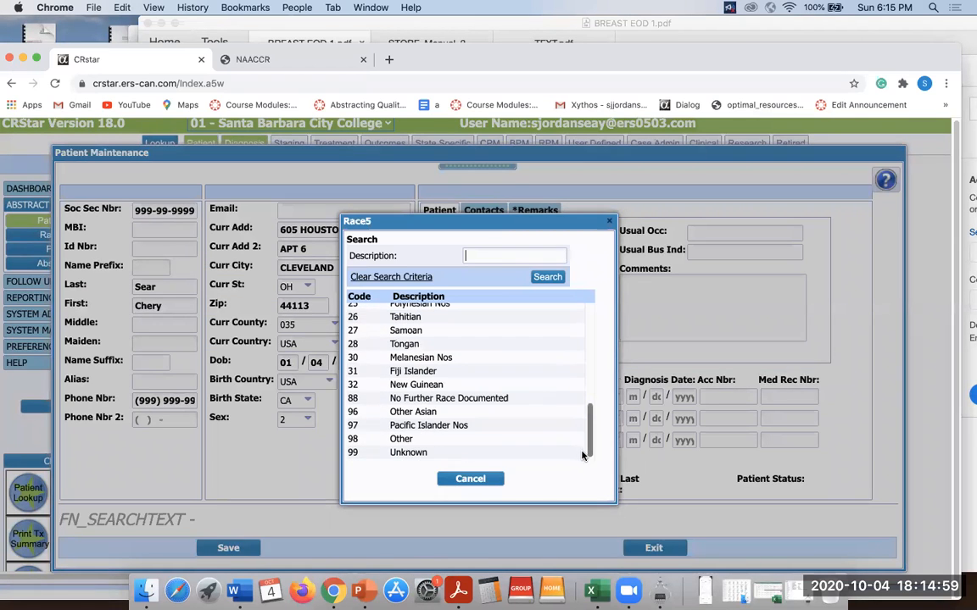
click(461, 404)
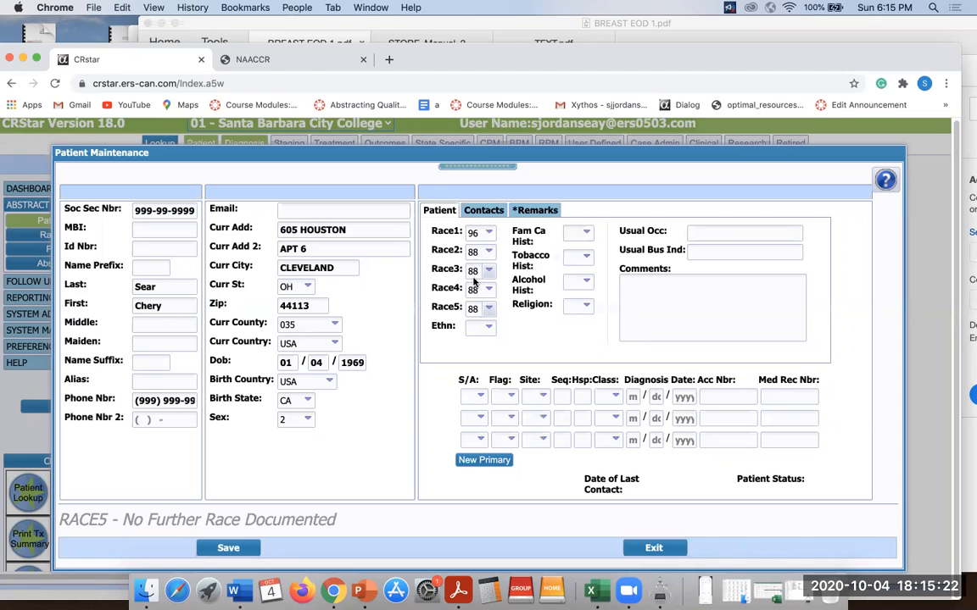
Set ethnicity to 0 Non-spanish and family cancer, tobacco and alcohol history to 9 Unknown.
click(490, 331)
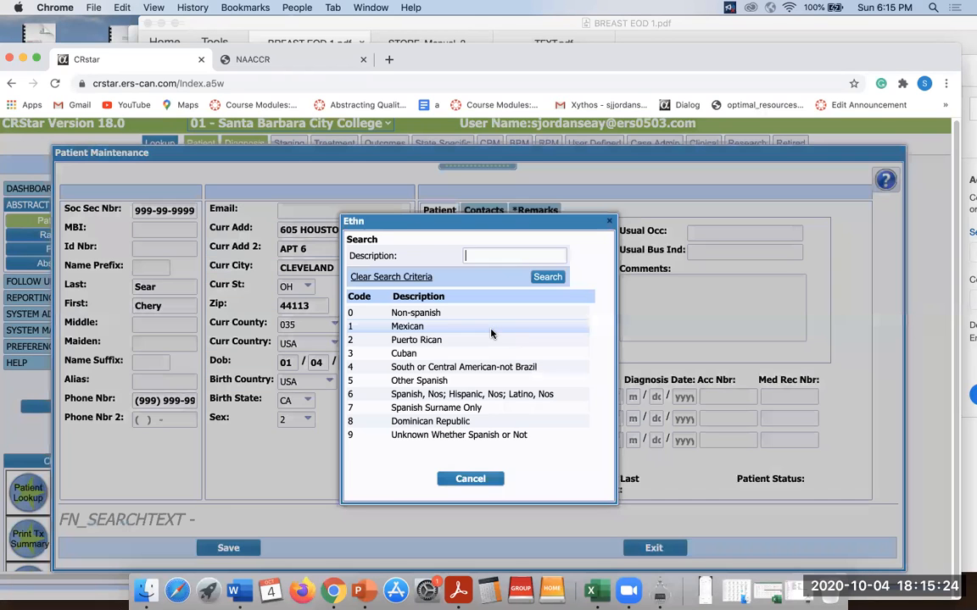
click(470, 312)
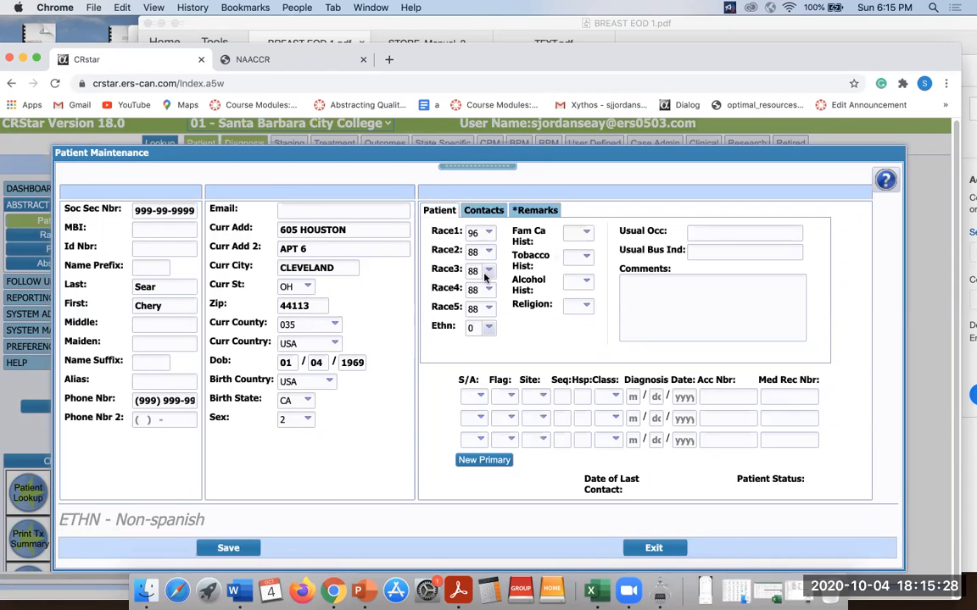
click(585, 233)
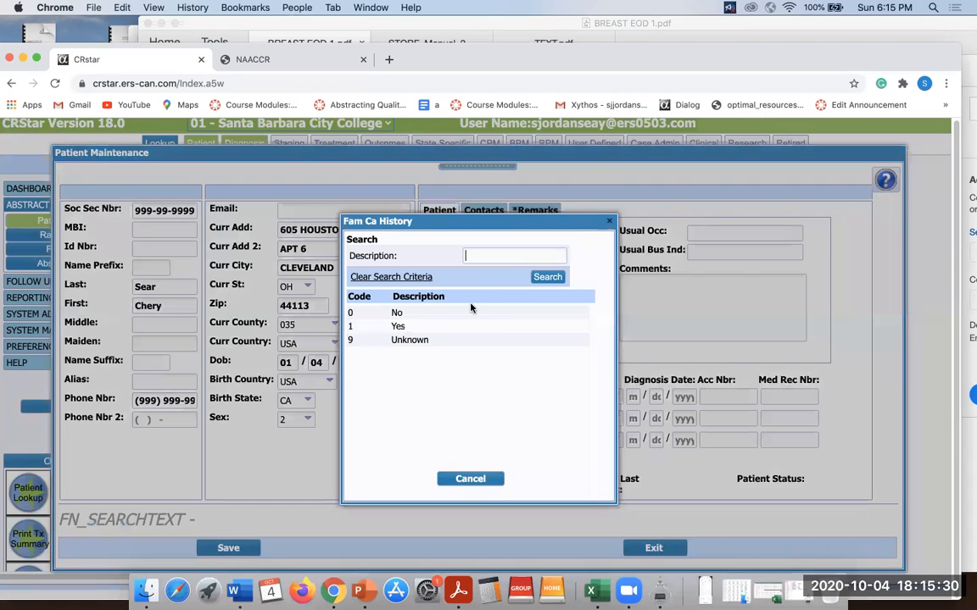
click(447, 339)
click(585, 256)
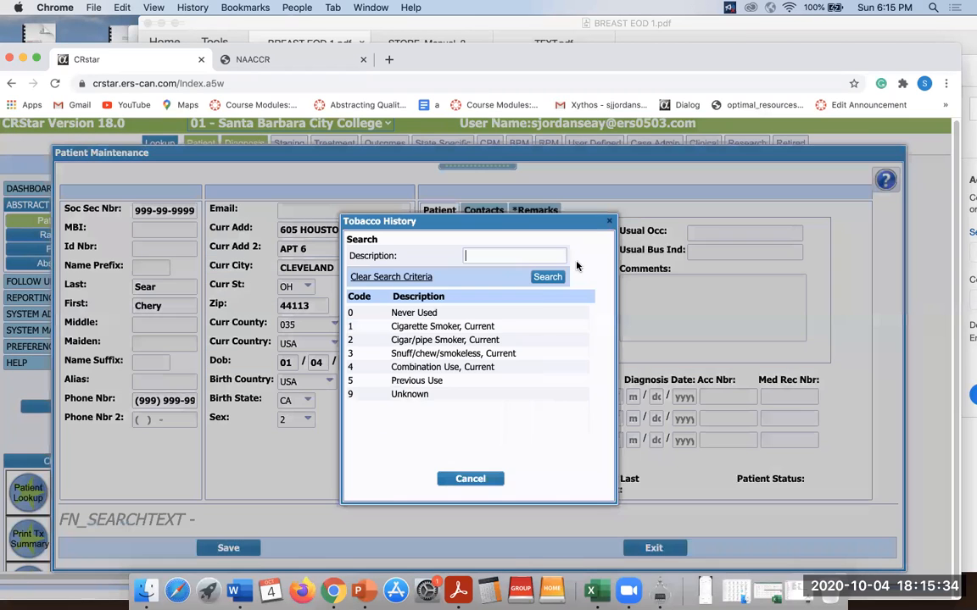
click(441, 394)
click(586, 282)
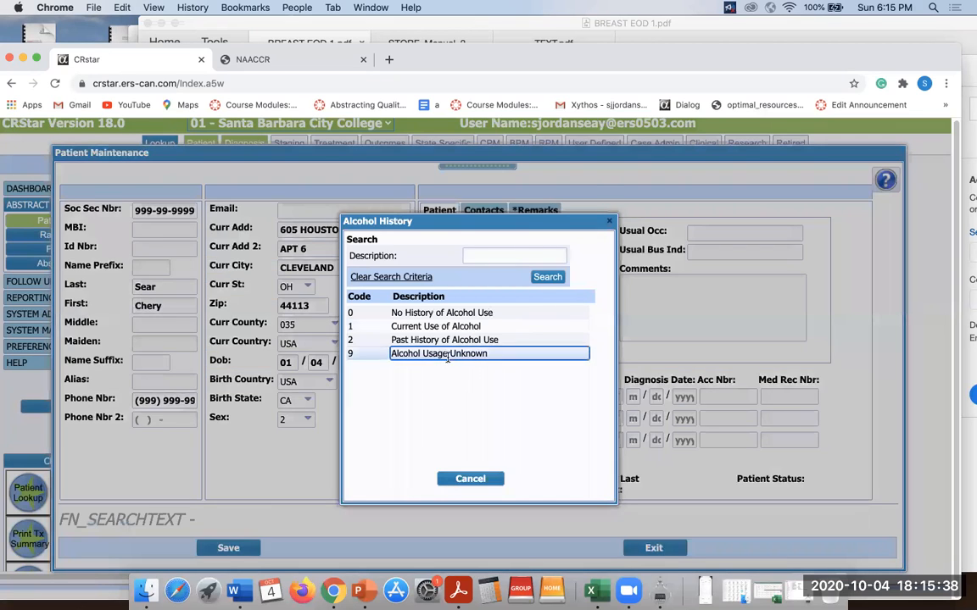
click(446, 351)
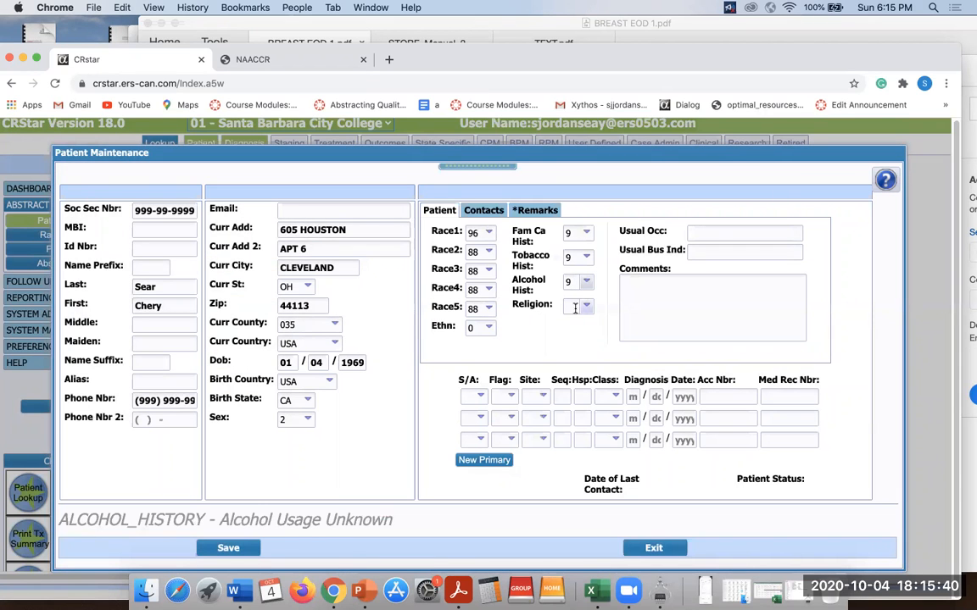
Enter religion code 99 and 'unknown' for usual occupation and usual business/industry.
click(568, 307)
text(99)
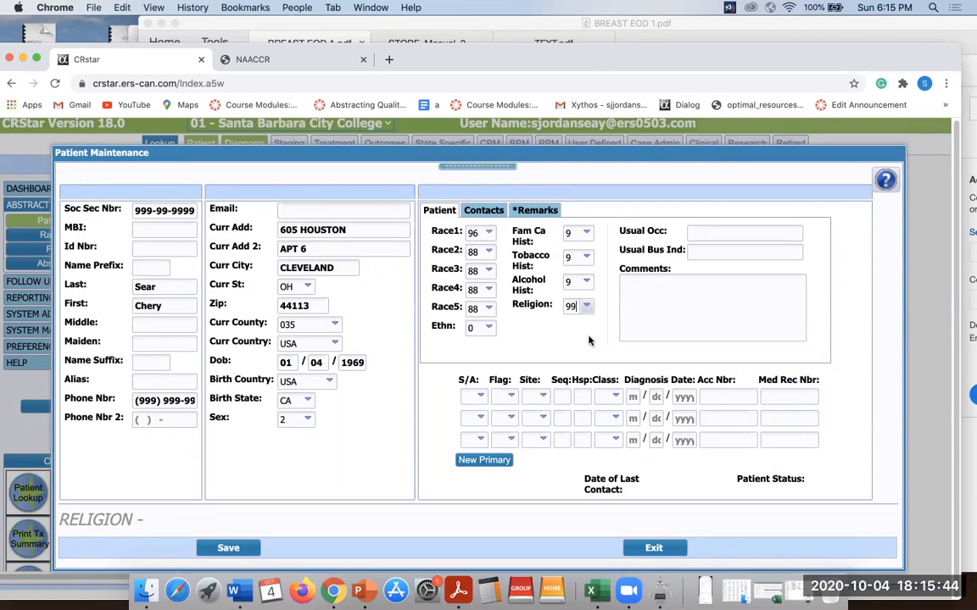
click(711, 233)
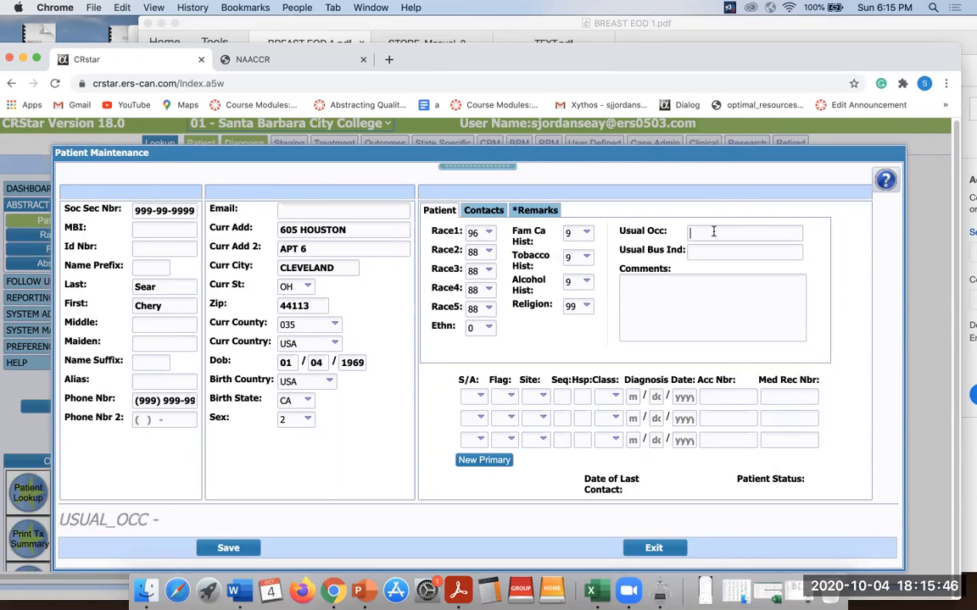
text(UN)
key(BackSpace)
text(unknown)
click(711, 251)
text(unknow)
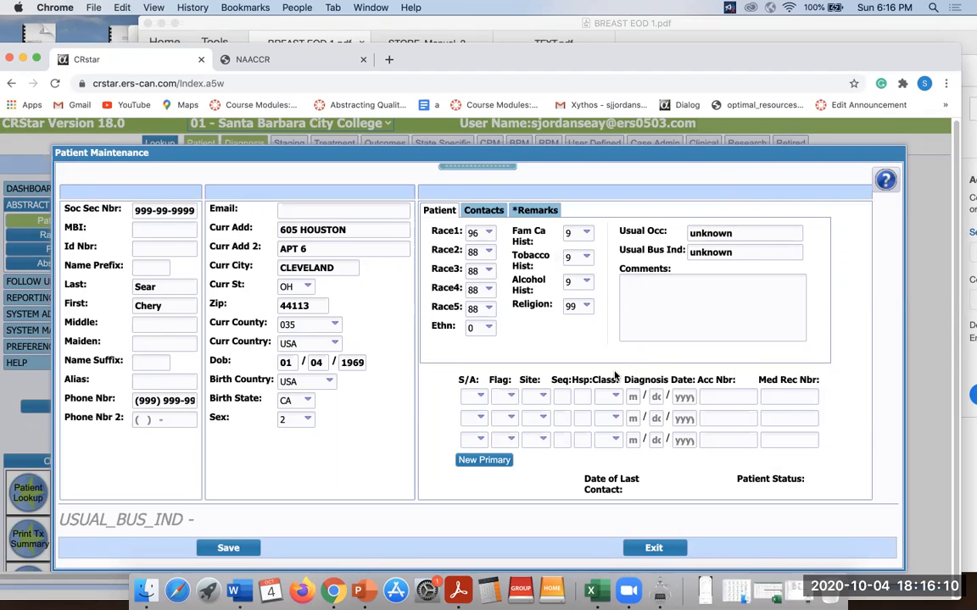
Mark the primary as A Abstract with state report flag I Incomplete Case.
click(480, 397)
click(464, 313)
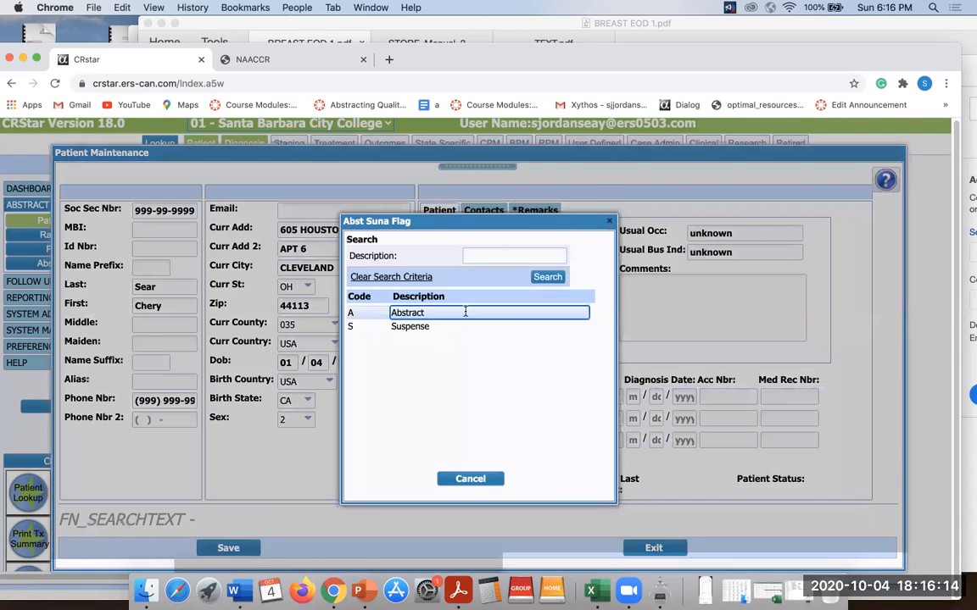
click(512, 399)
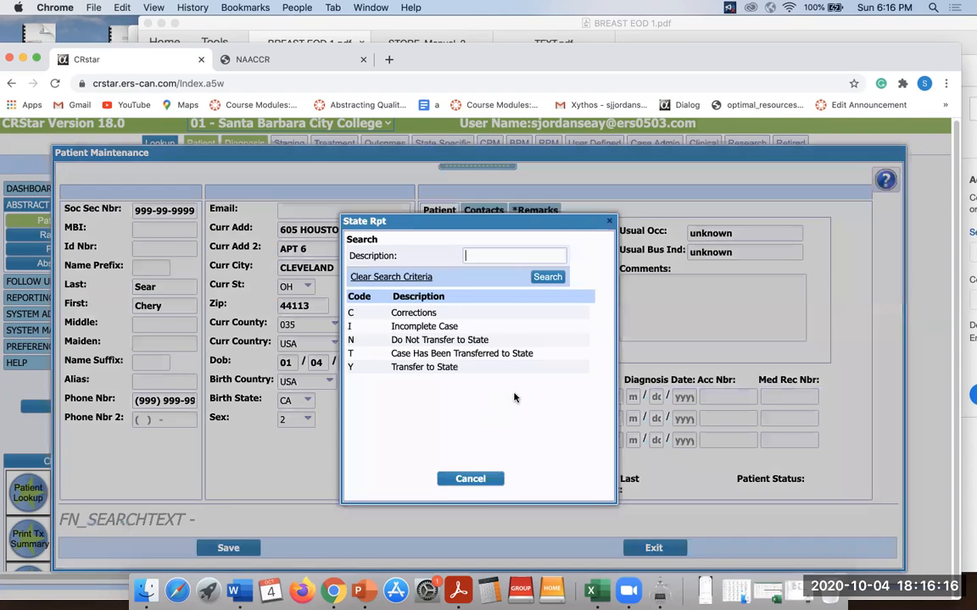
click(495, 329)
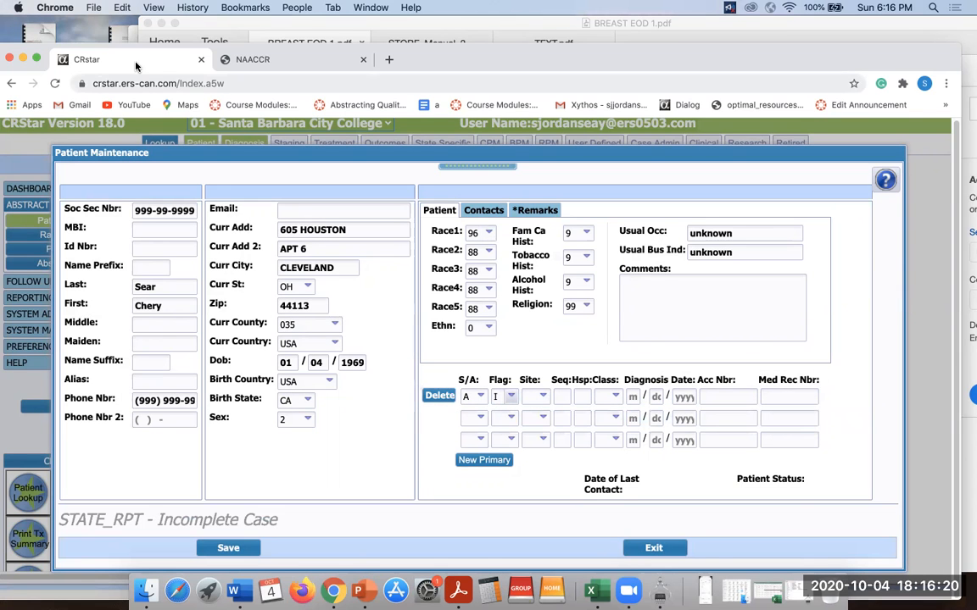
mouse_move(718, 49)
mouse_down()
mouse_move(712, 285)
mouse_move(706, 42)
mouse_up()
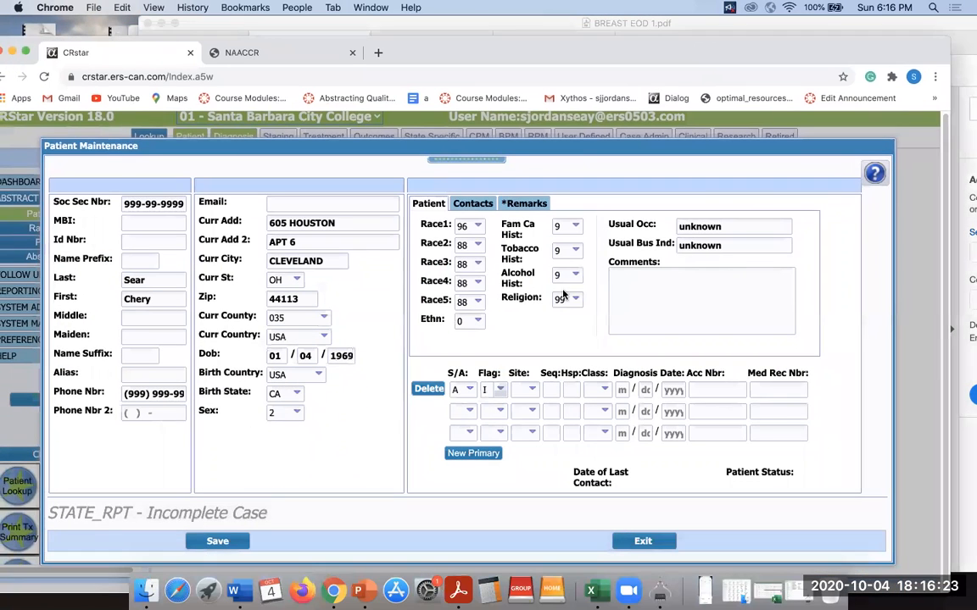
Set the primary site to 50 BREAST by searching the site lookup for '*Breast'.
click(520, 389)
text(50)
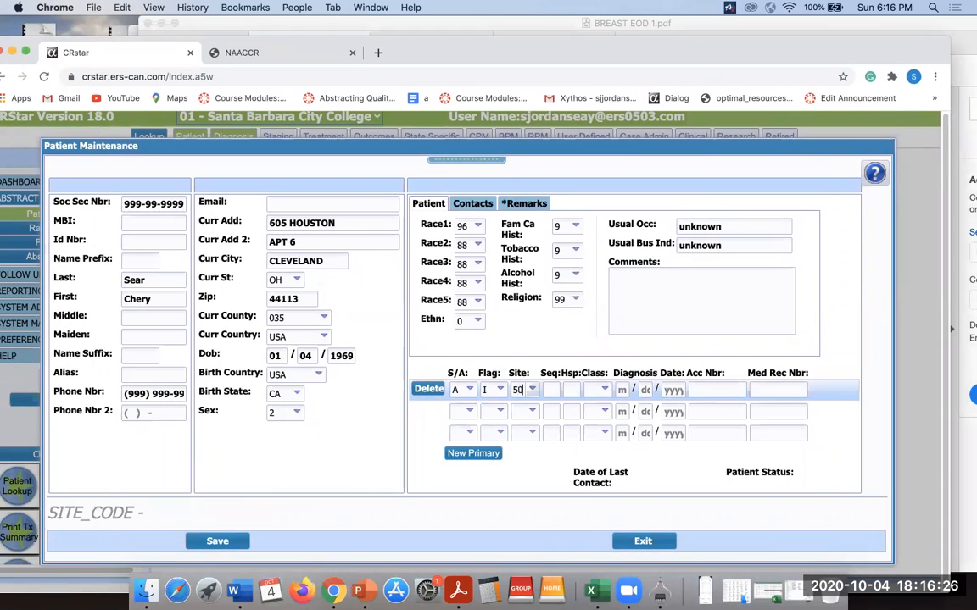
click(532, 390)
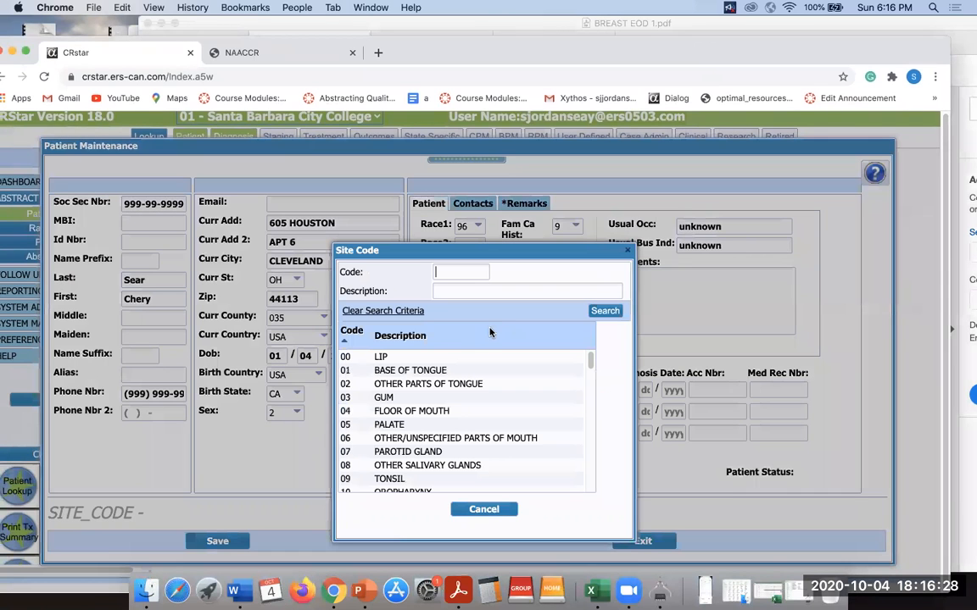
click(455, 292)
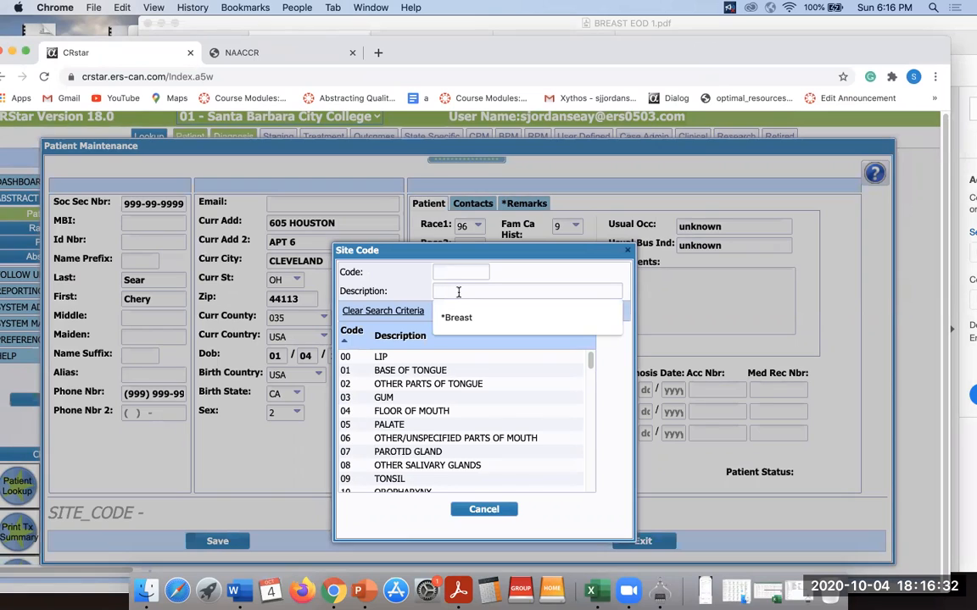
text(*Breast)
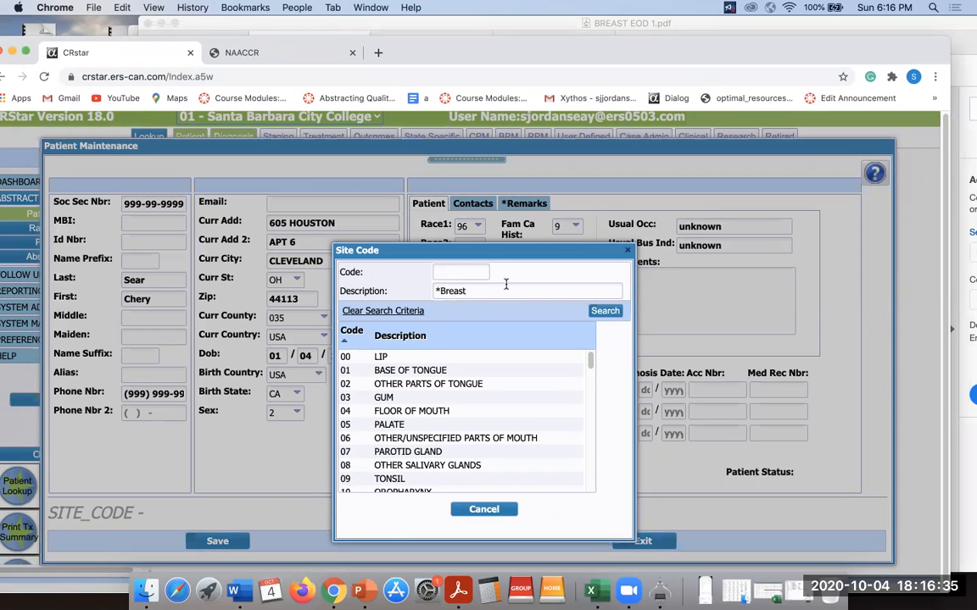
click(596, 310)
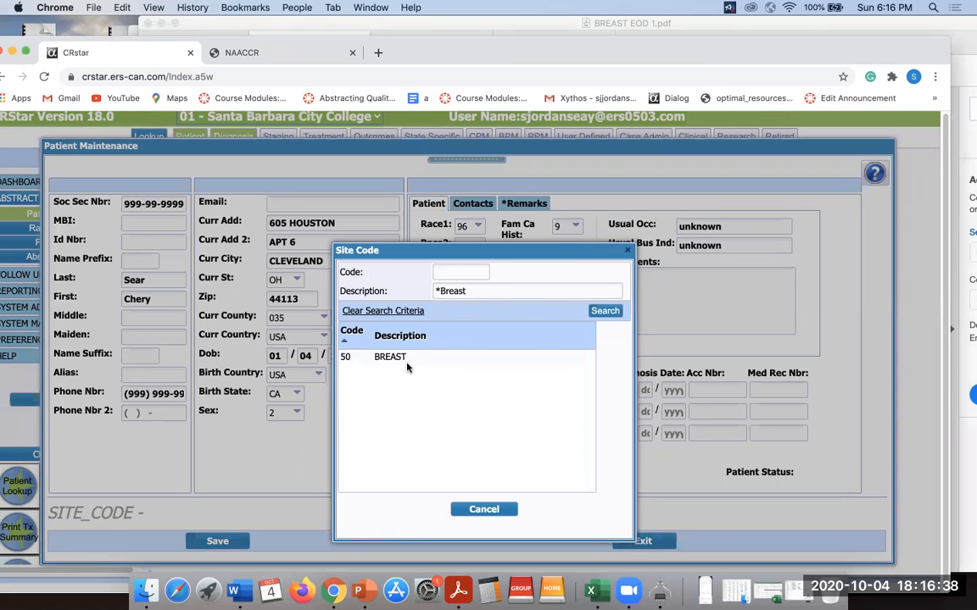
double_click(381, 356)
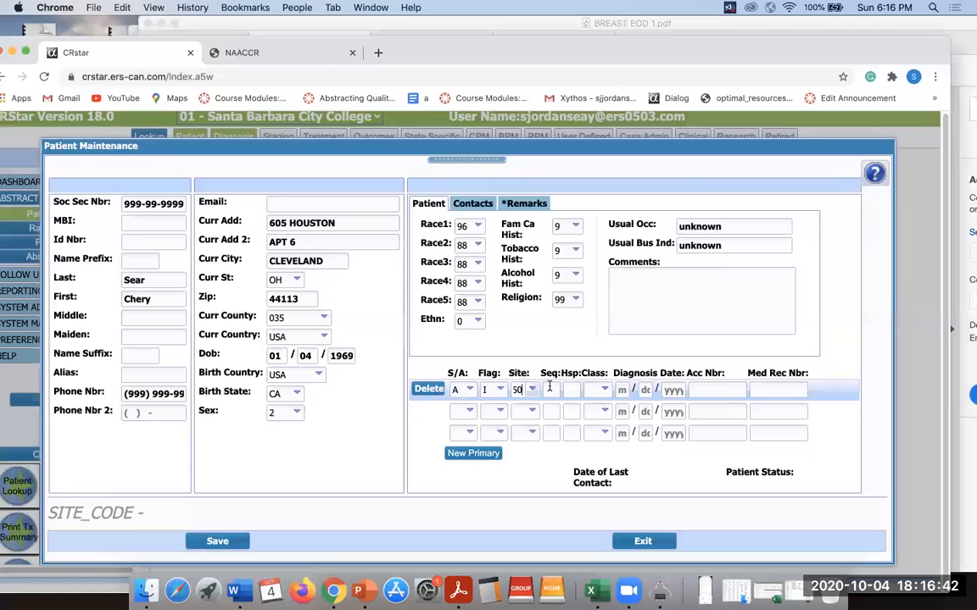
drag(831, 51, 820, 218)
click(765, 147)
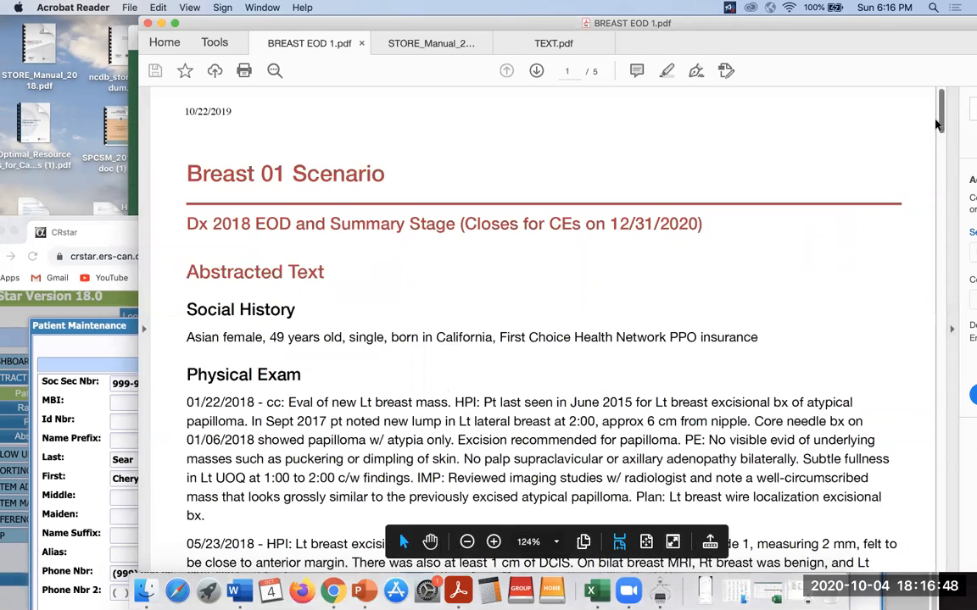
Scroll the breast scenario PDF to the Physical Exam notes, then return to CRStar.
scroll(571, 359, down, 3)
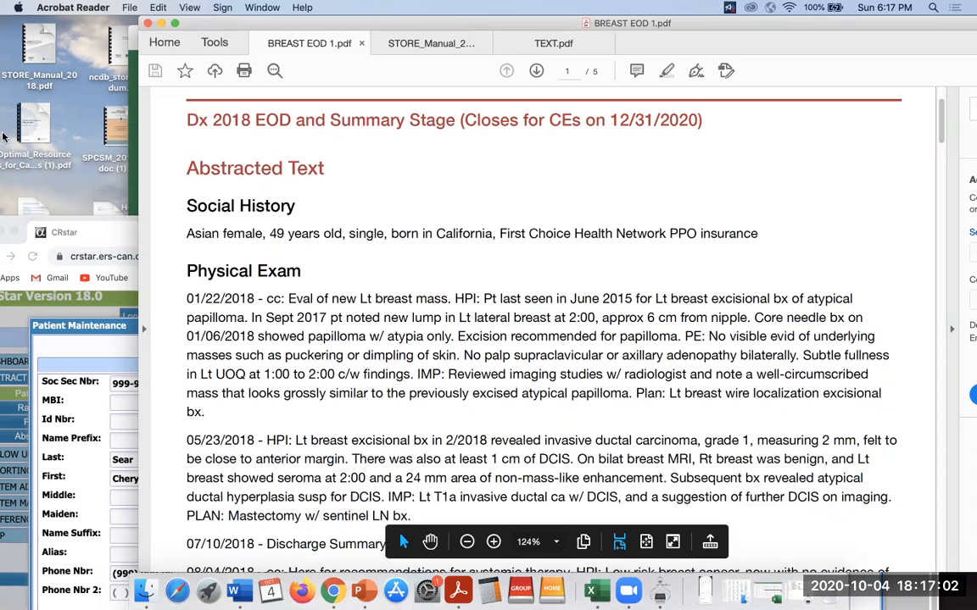
click(67, 224)
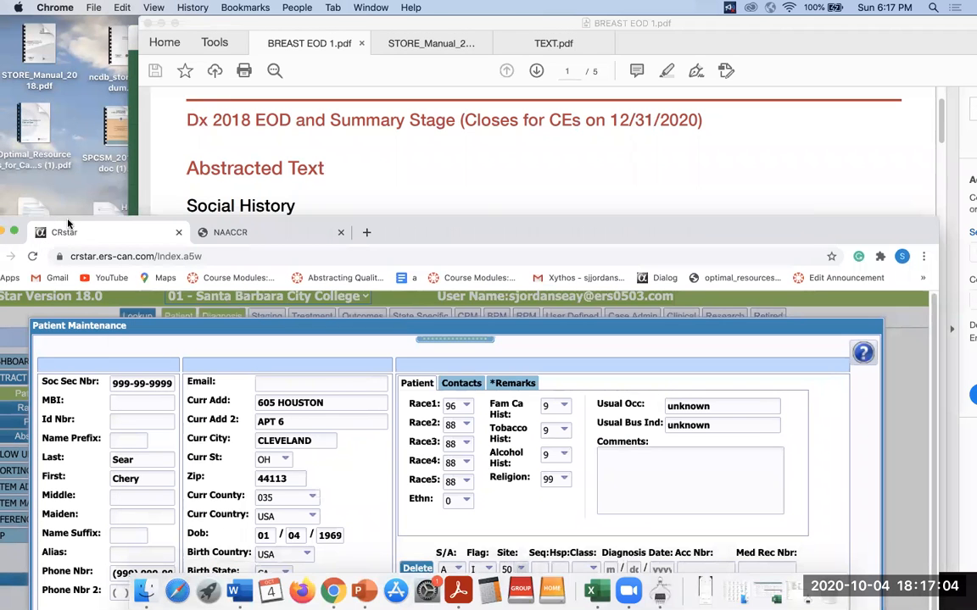
Enter sequence number 00 and hospital sequence 01 on the breast primary's row.
drag(423, 219, 427, 32)
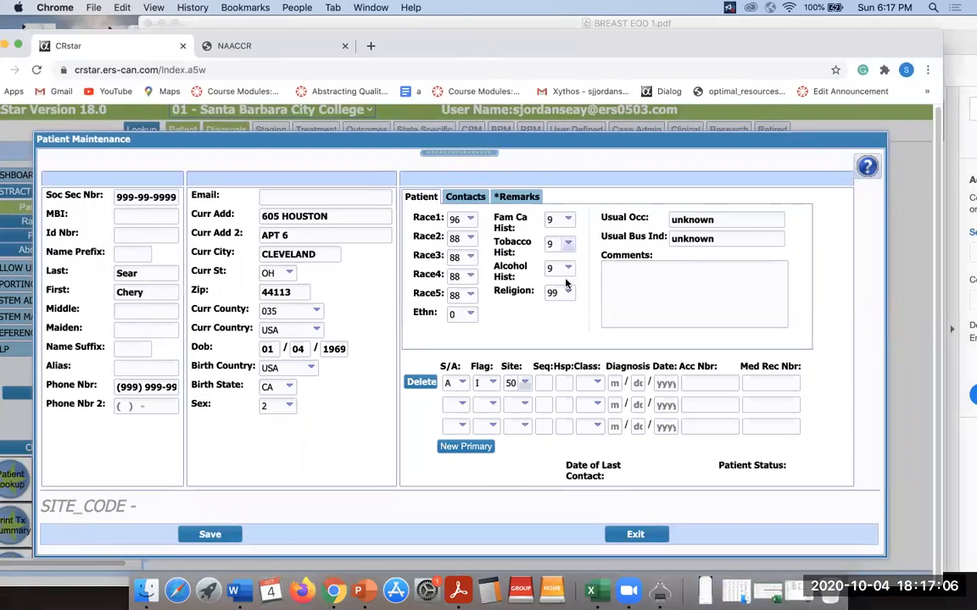
click(540, 383)
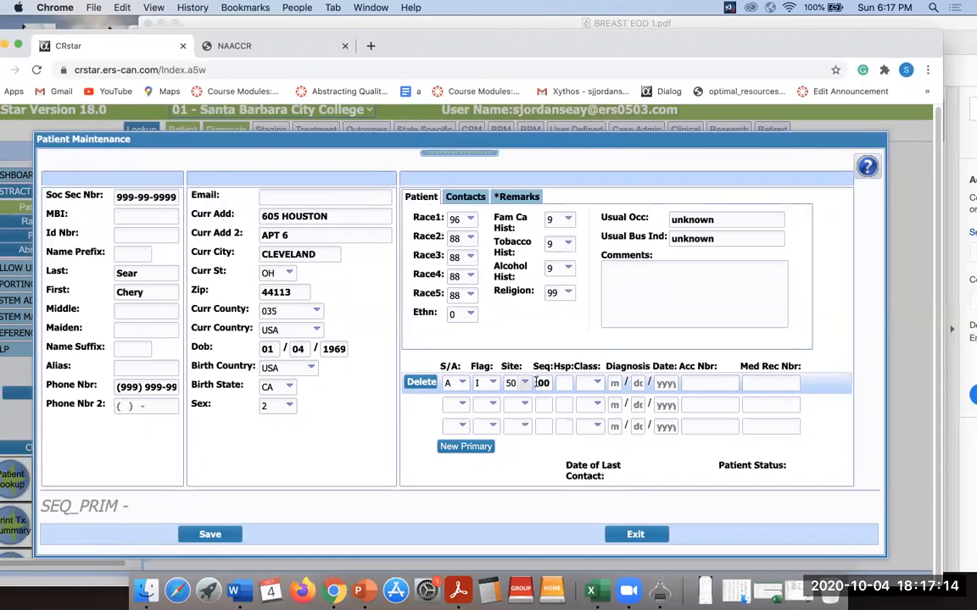
click(562, 383)
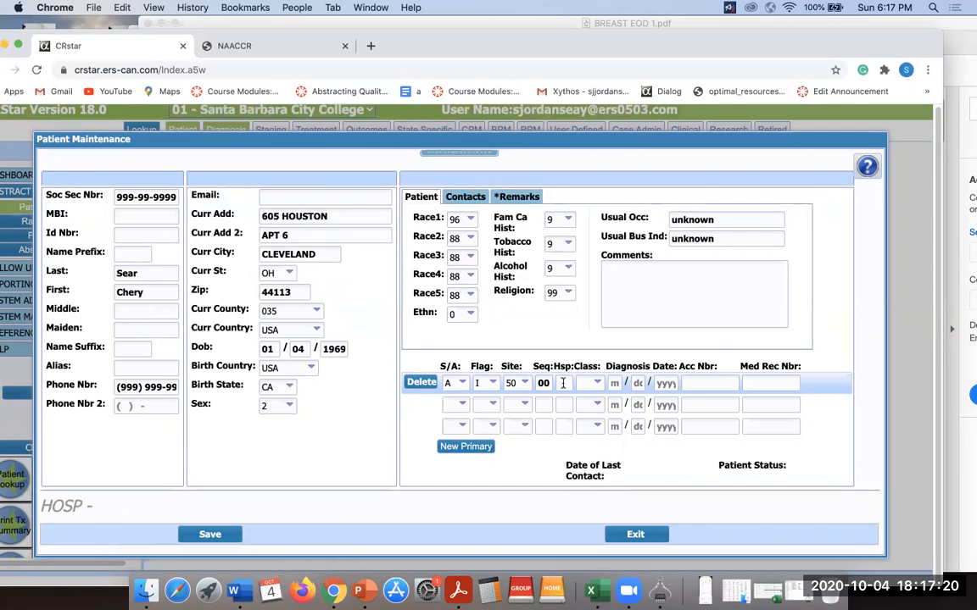
text(0)
drag(620, 37, 633, 240)
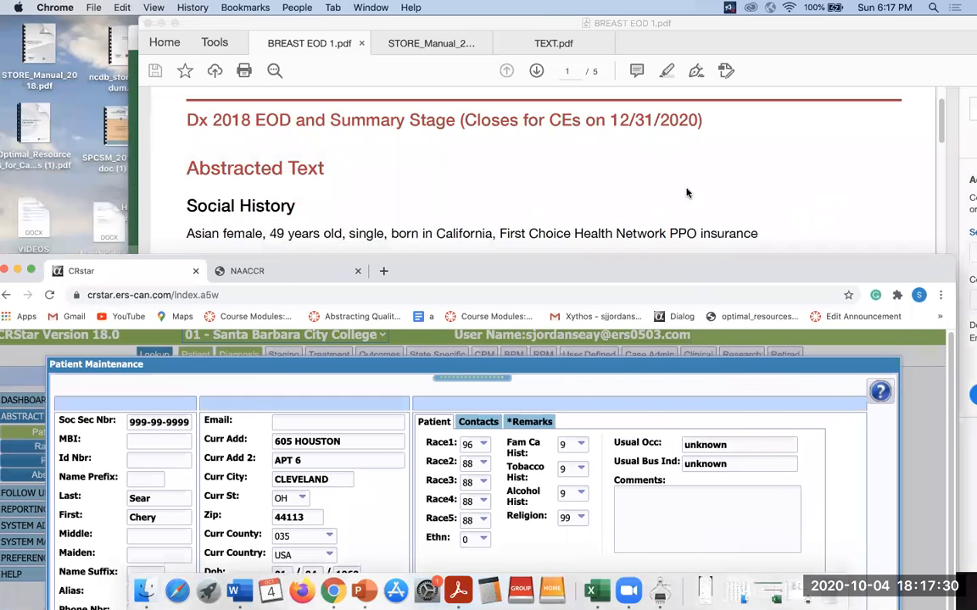
Read the Physical Exam, Scans, Labs and Operative Reports sections of BREAST EOD 1.pdf.
click(686, 190)
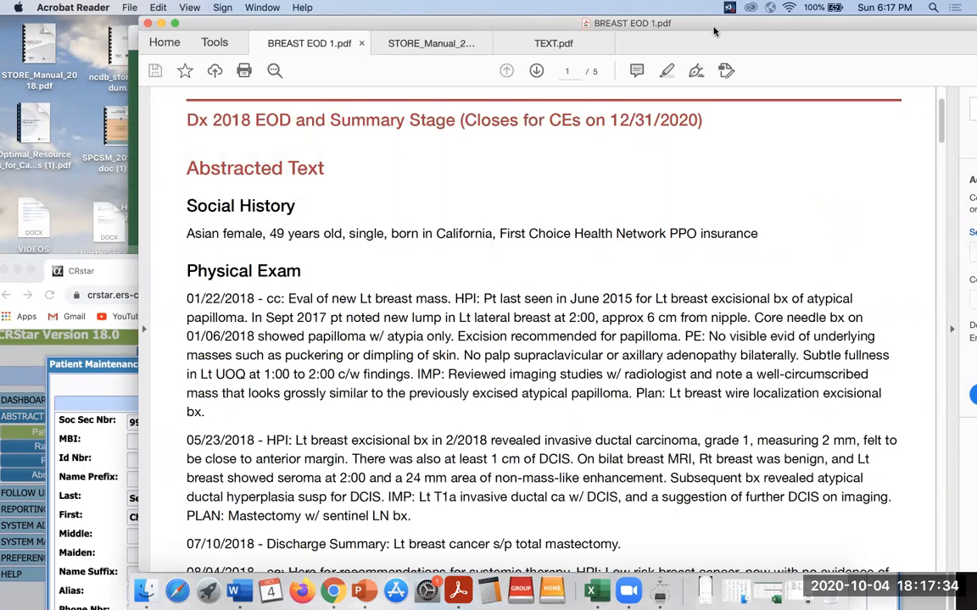
drag(714, 31, 623, 30)
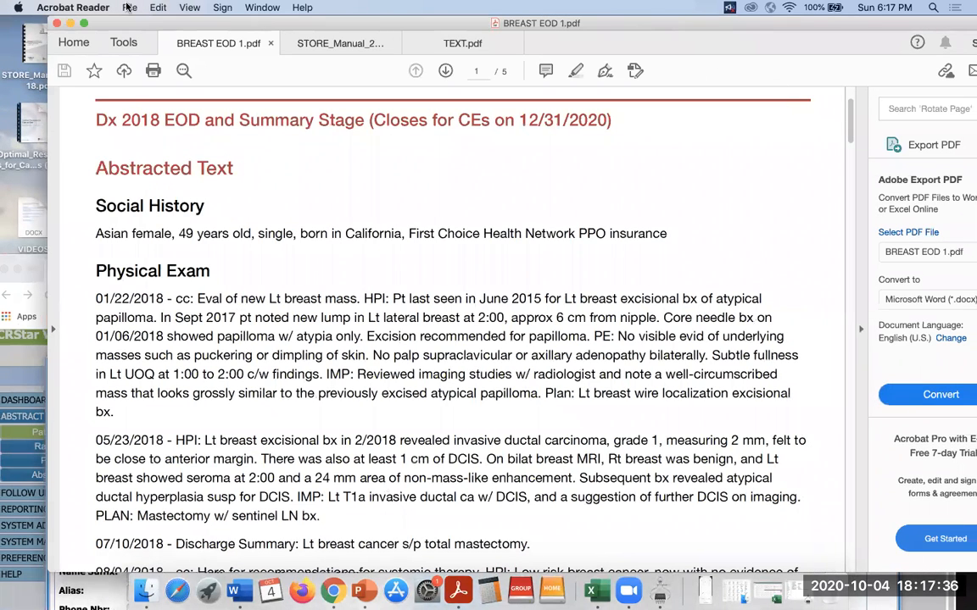
mouse_move(848, 131)
mouse_down()
mouse_move(846, 207)
mouse_move(840, 149)
mouse_up()
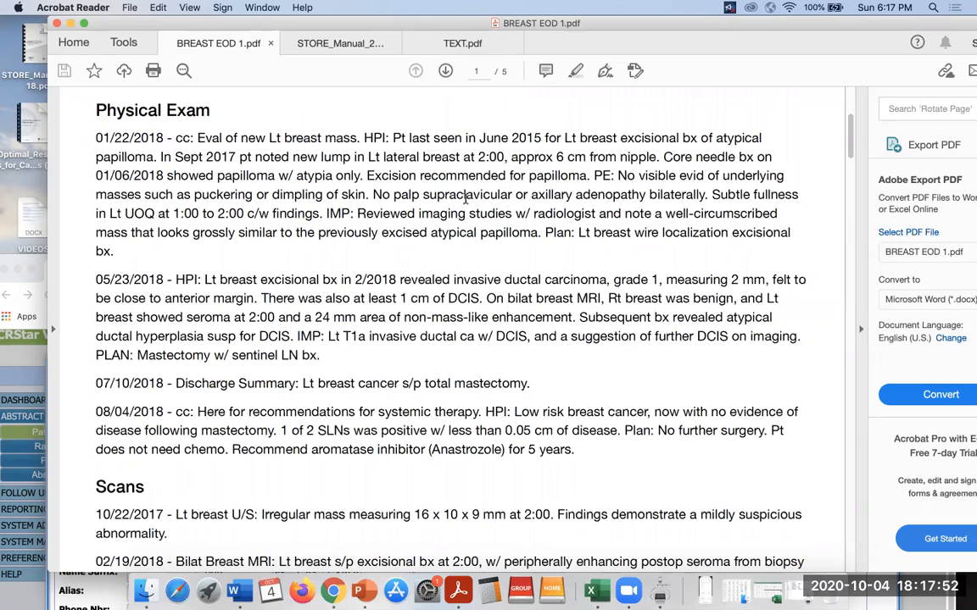
drag(846, 143, 849, 170)
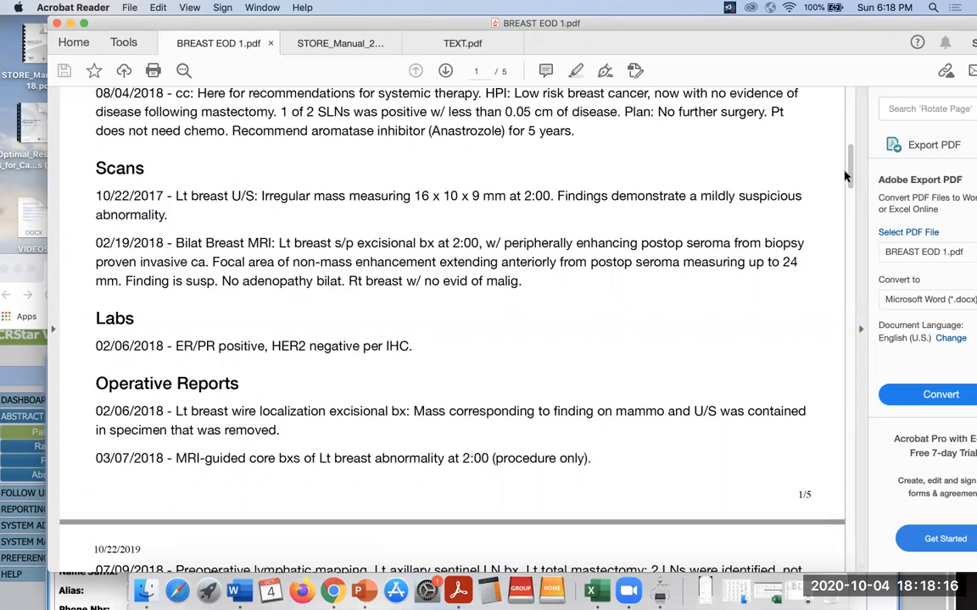
scroll(764, 212, up, 10)
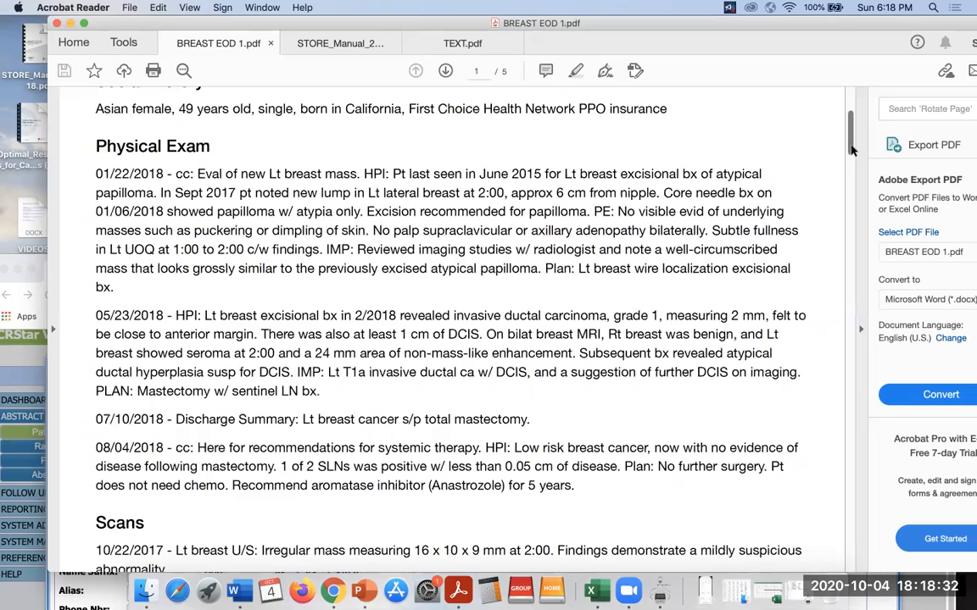
scroll(850, 176, down, 15)
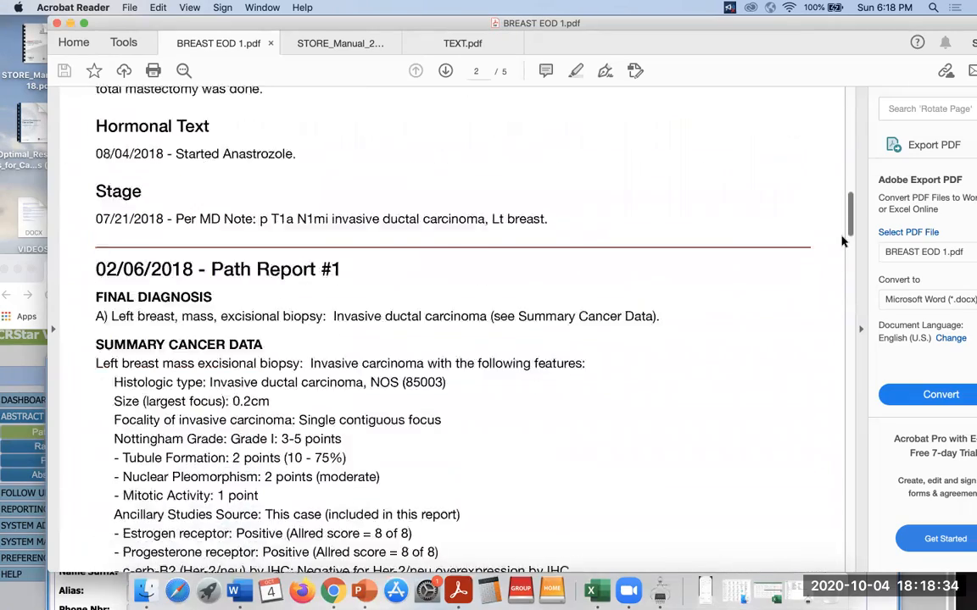
Review page 2's stage note and the 02/06/2018 Path Report #1, then return to CRStar.
scroll(842, 246, up, 3)
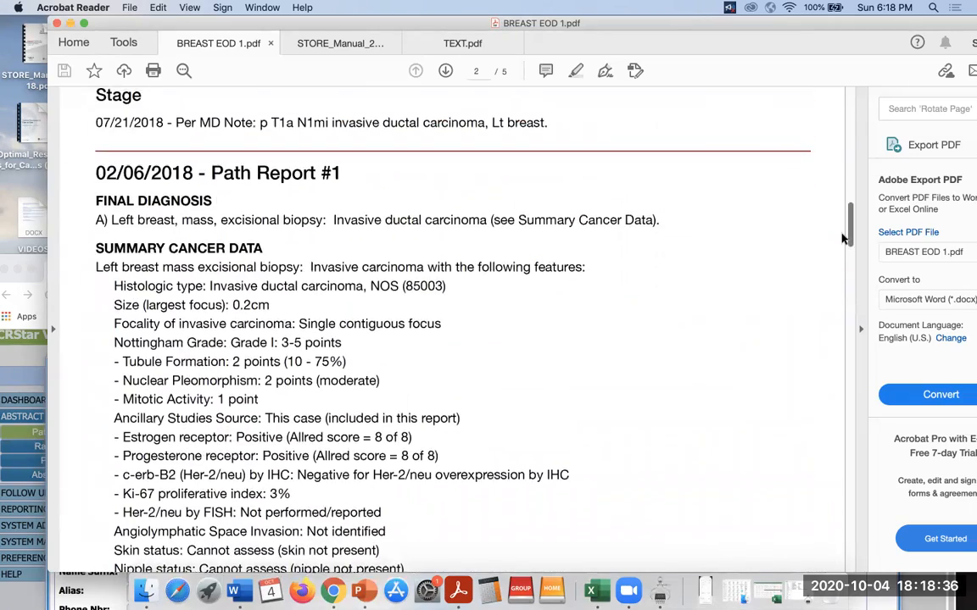
scroll(844, 238, up, 2)
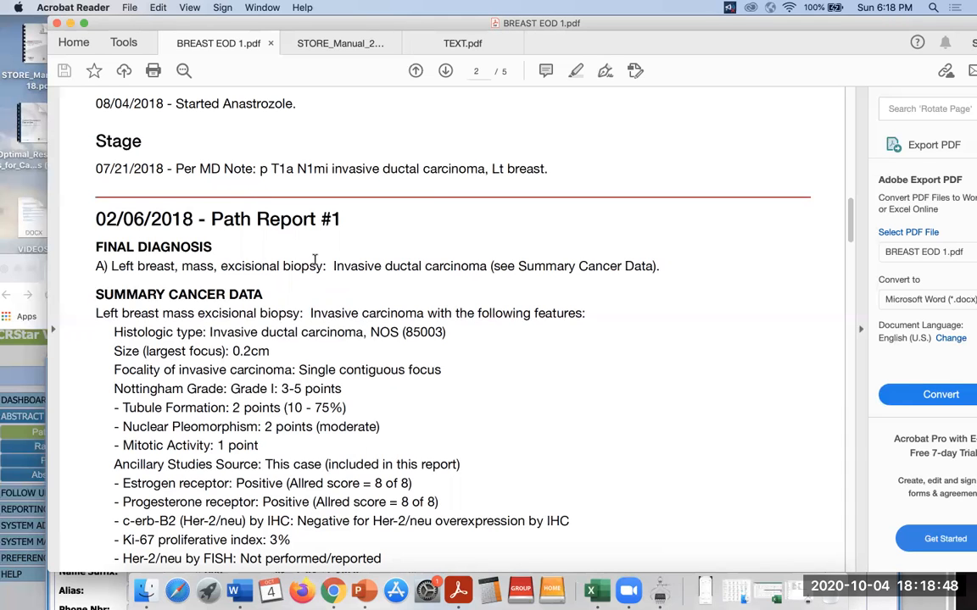
drag(678, 38, 701, 313)
drag(588, 276, 587, 75)
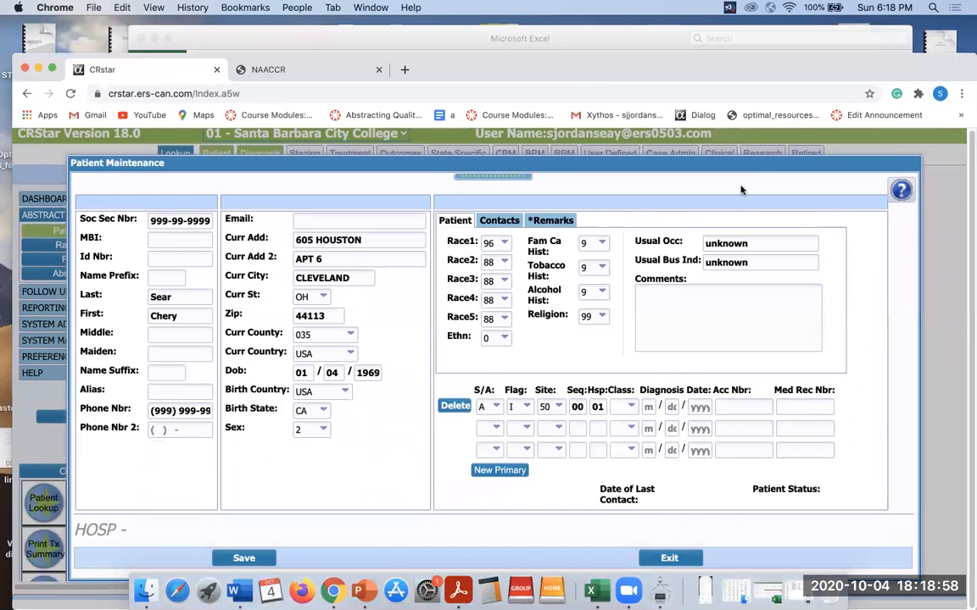
Shift the CRStar Chrome window aside and bring BREAST EOD 1.pdf back over it.
mouse_move(752, 67)
mouse_down()
mouse_move(749, 101)
mouse_move(746, 82)
mouse_up()
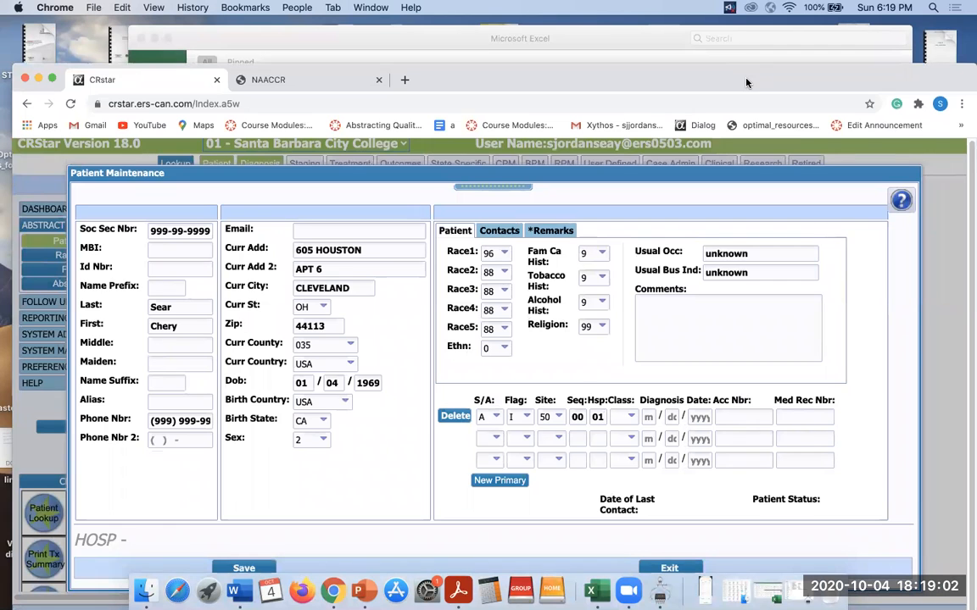
mouse_move(746, 82)
mouse_down()
mouse_move(750, 177)
mouse_move(752, 62)
mouse_up()
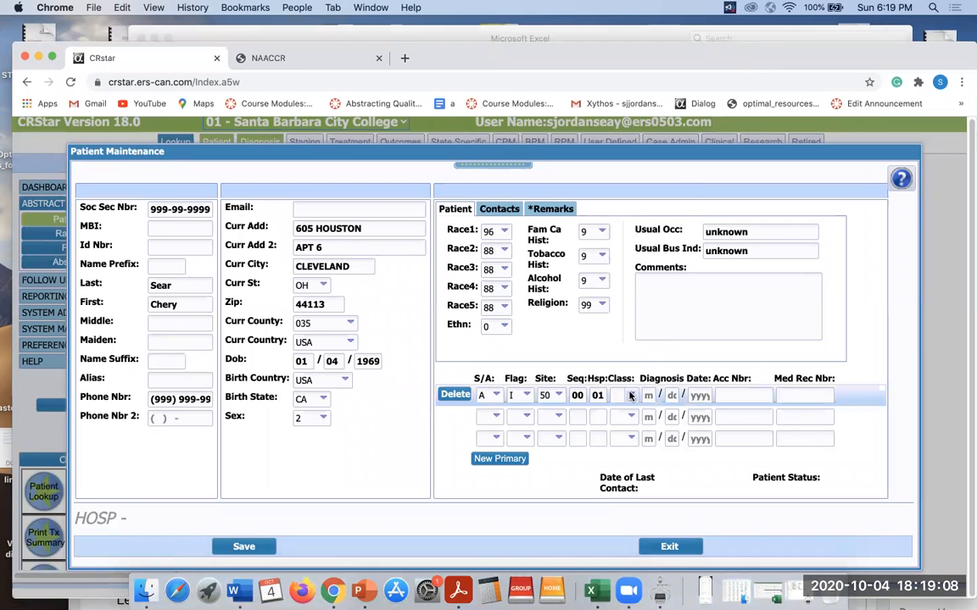
mouse_move(704, 57)
mouse_down()
mouse_move(704, 226)
mouse_move(704, 64)
mouse_up()
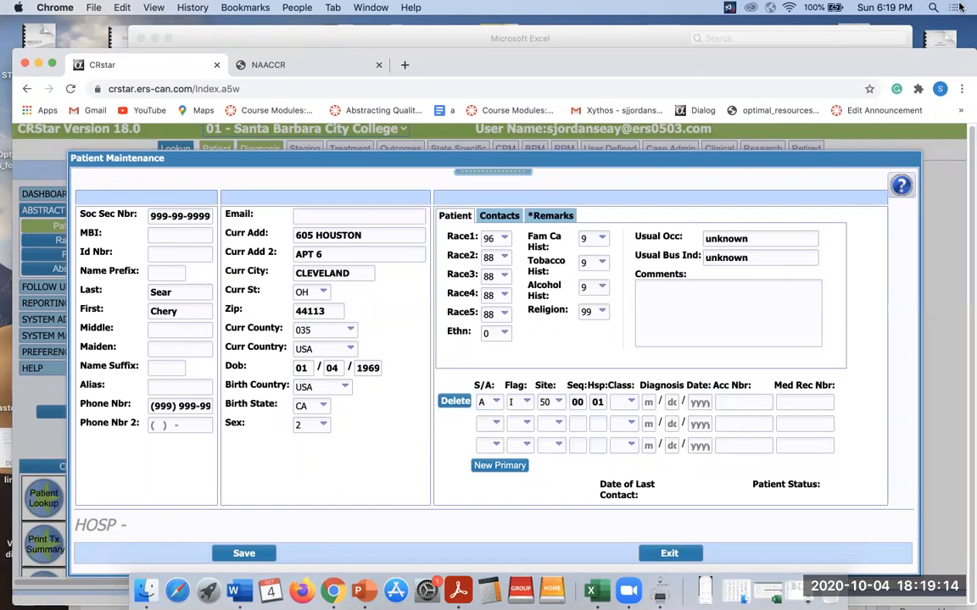
drag(918, 67, 692, 52)
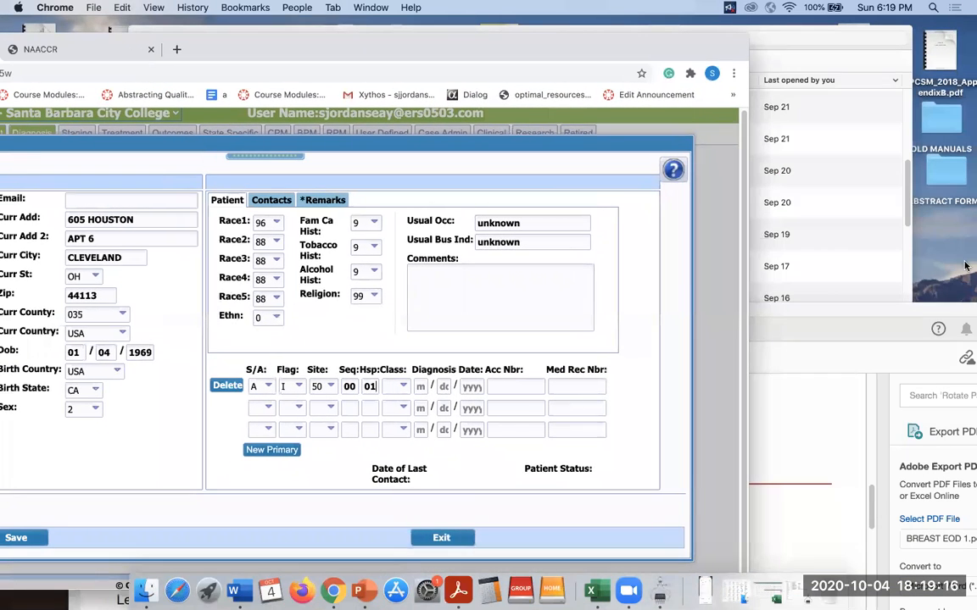
drag(845, 307, 820, 34)
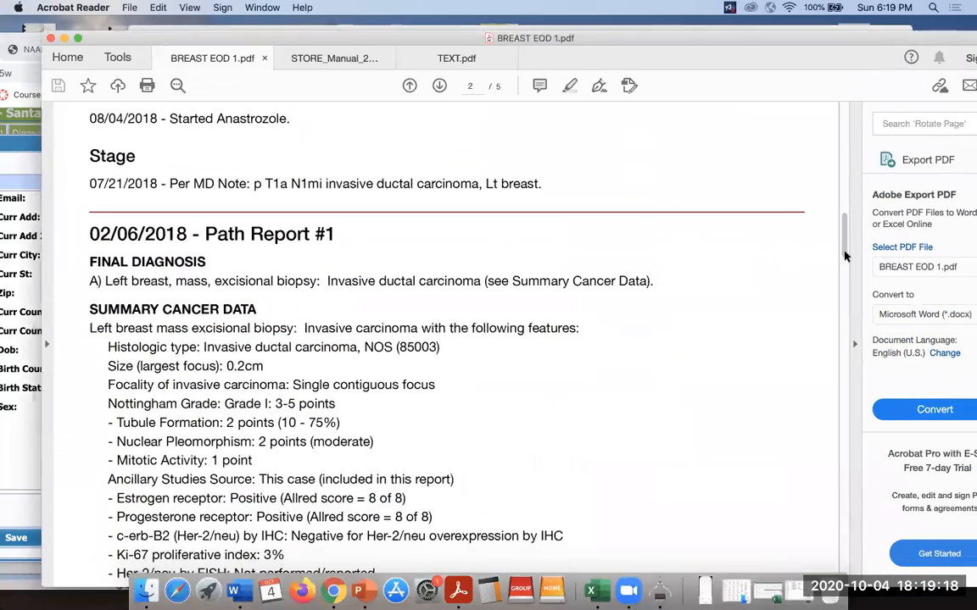
Check the surgery, hormonal and stage notes on page 2, then return to CRStar's Patient Maintenance form.
mouse_move(844, 256)
mouse_down()
mouse_move(846, 373)
mouse_move(847, 242)
mouse_up()
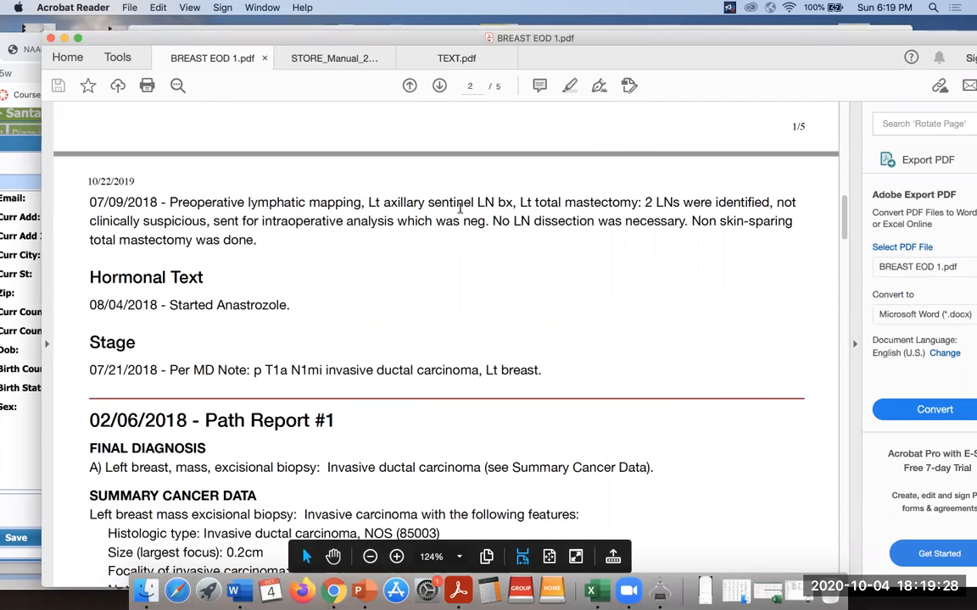
drag(623, 45, 658, 144)
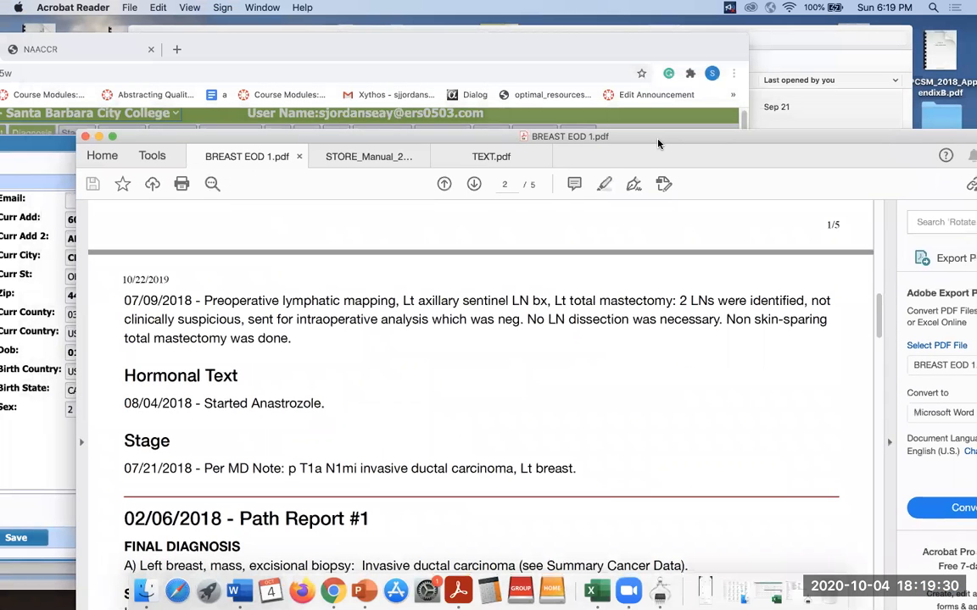
drag(671, 46, 825, 30)
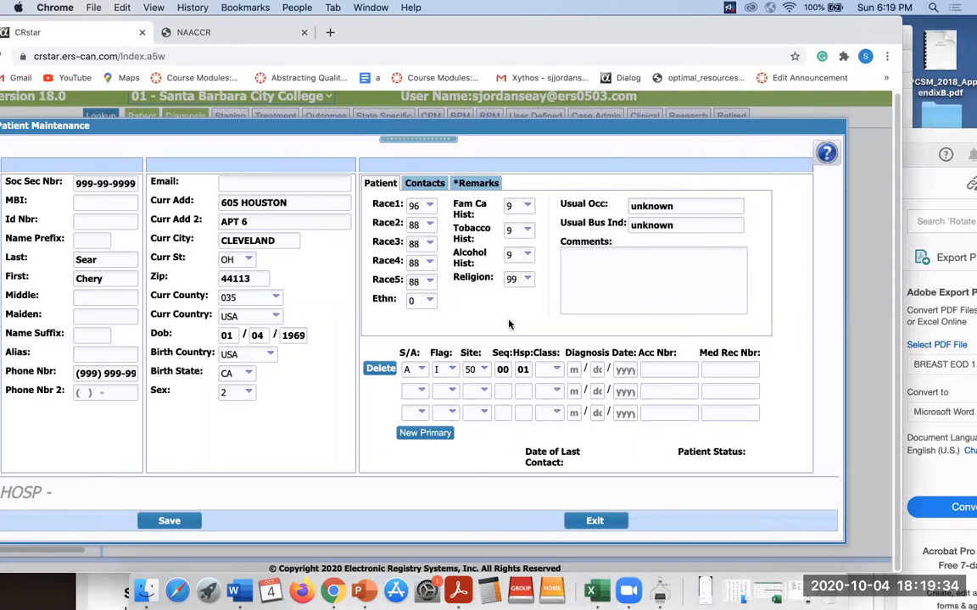
Set class of case 14 (First Dx and All 1st Course Rx) and enter diagnosis date 02/06/2018.
click(557, 370)
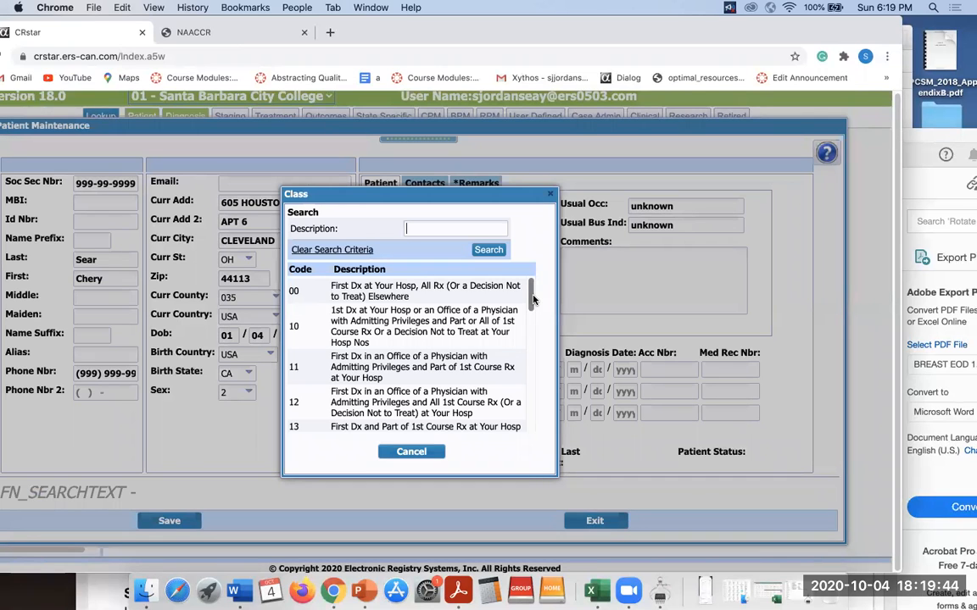
mouse_move(532, 298)
mouse_down()
mouse_move(532, 323)
mouse_move(534, 307)
mouse_up()
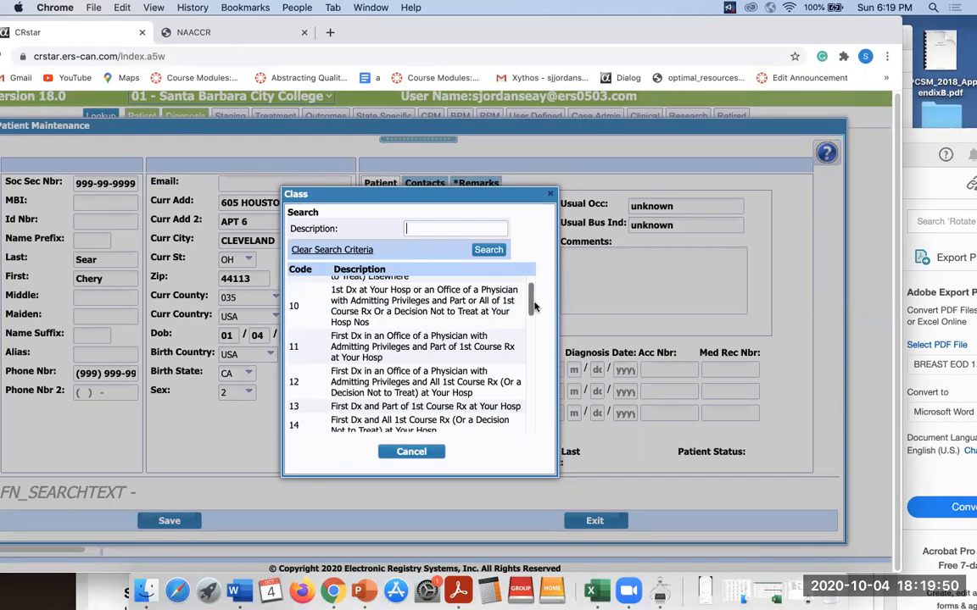
scroll(533, 306, down, 5)
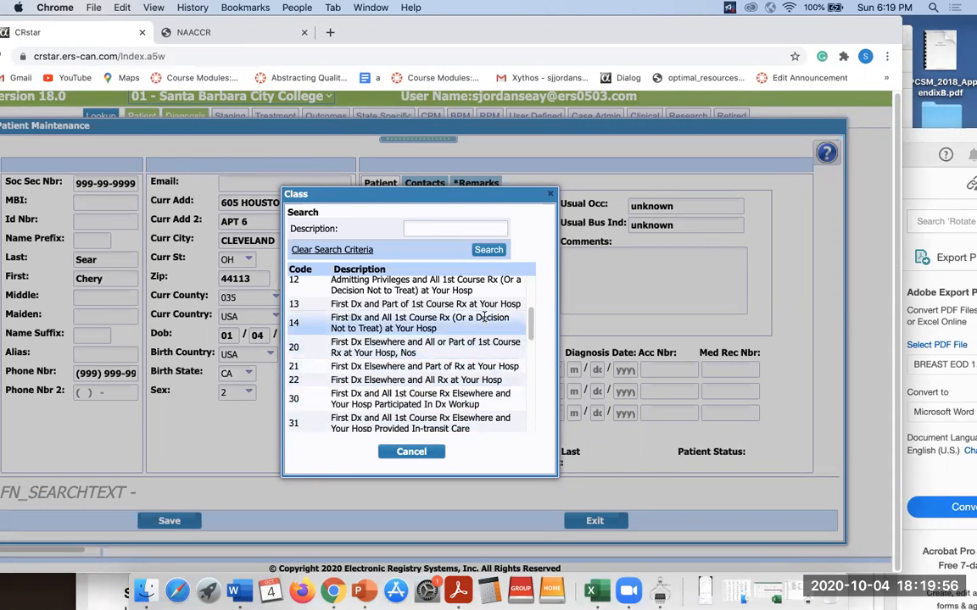
scroll(531, 288, up, 5)
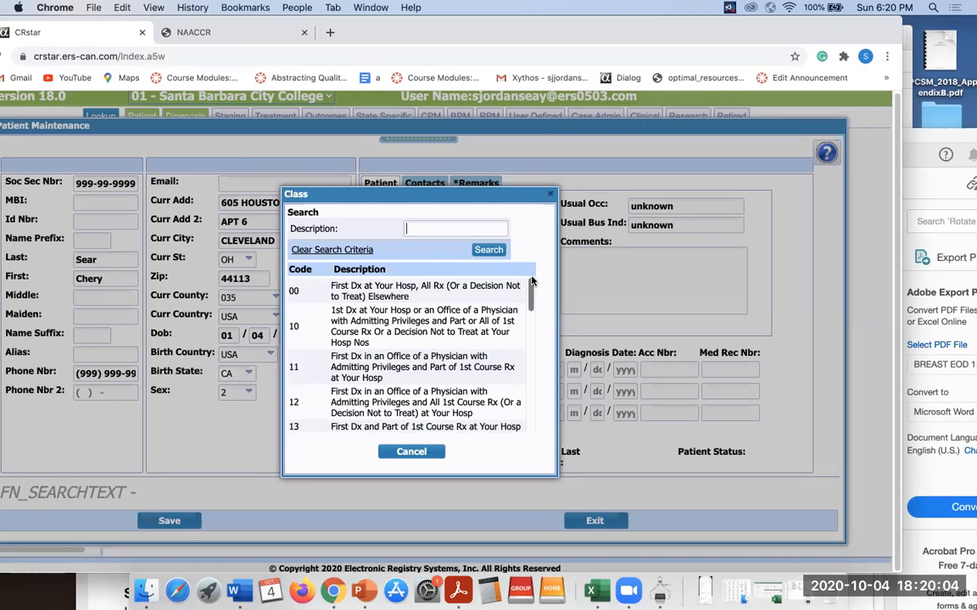
scroll(434, 370, down, 3)
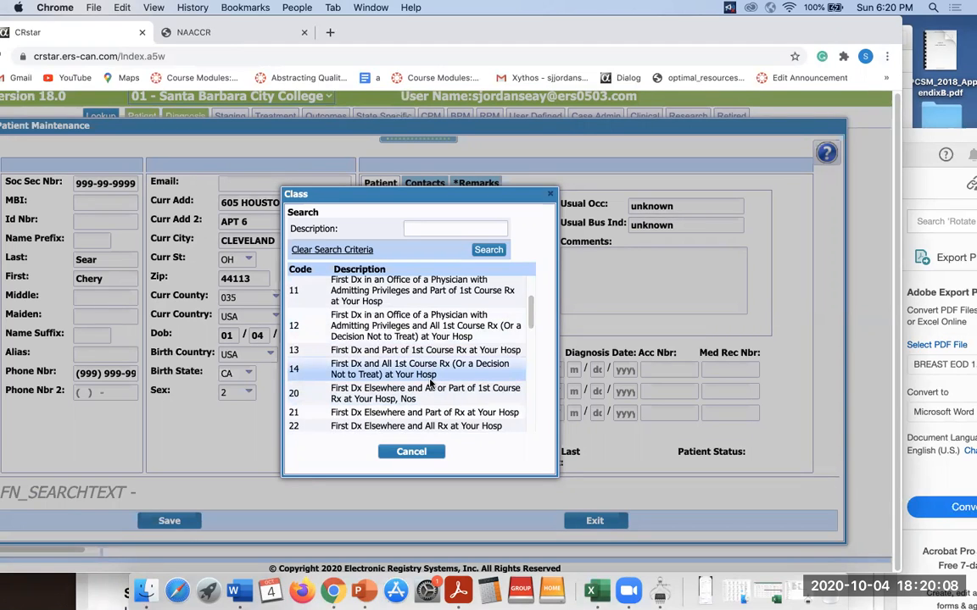
click(430, 373)
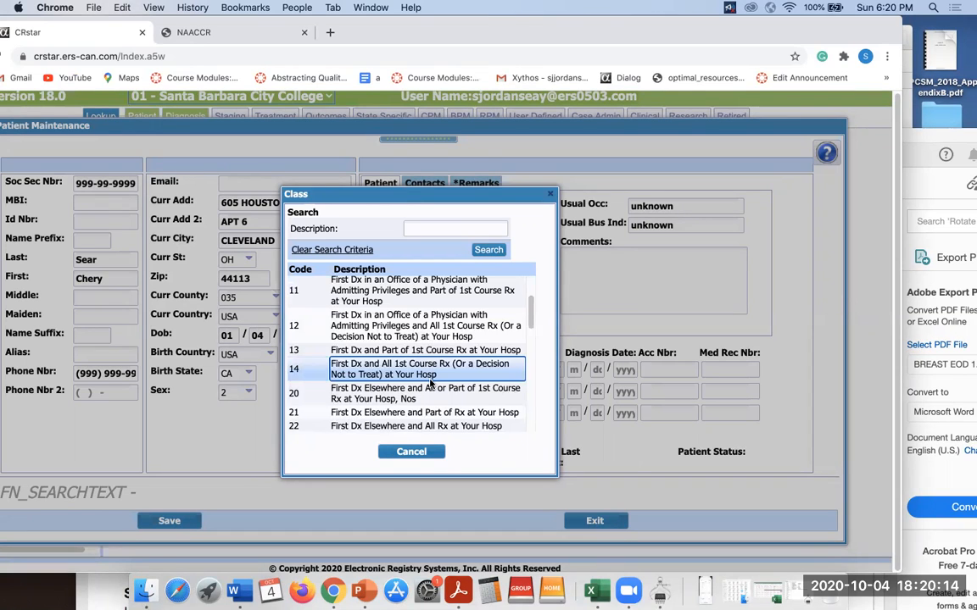
double_click(429, 376)
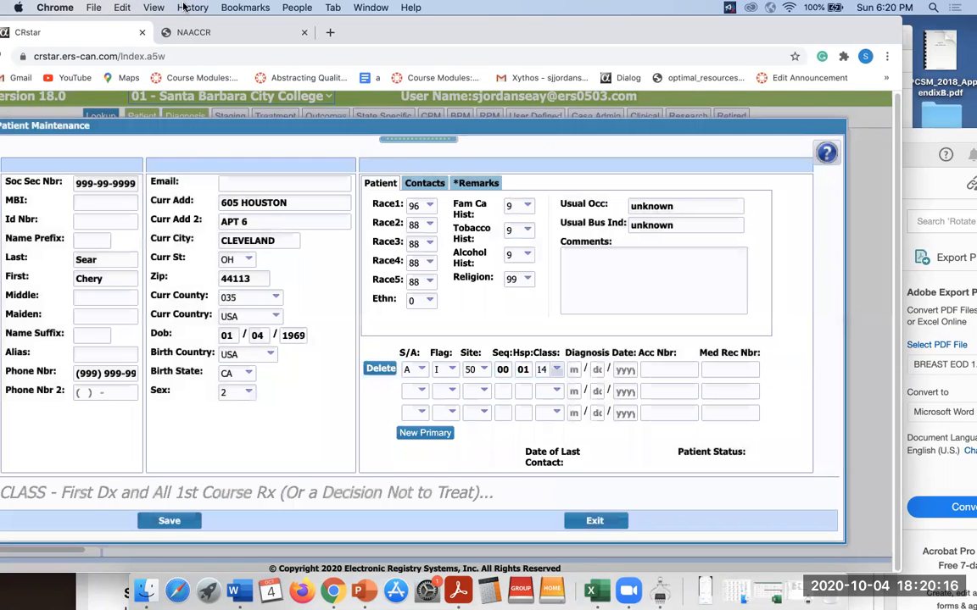
click(573, 369)
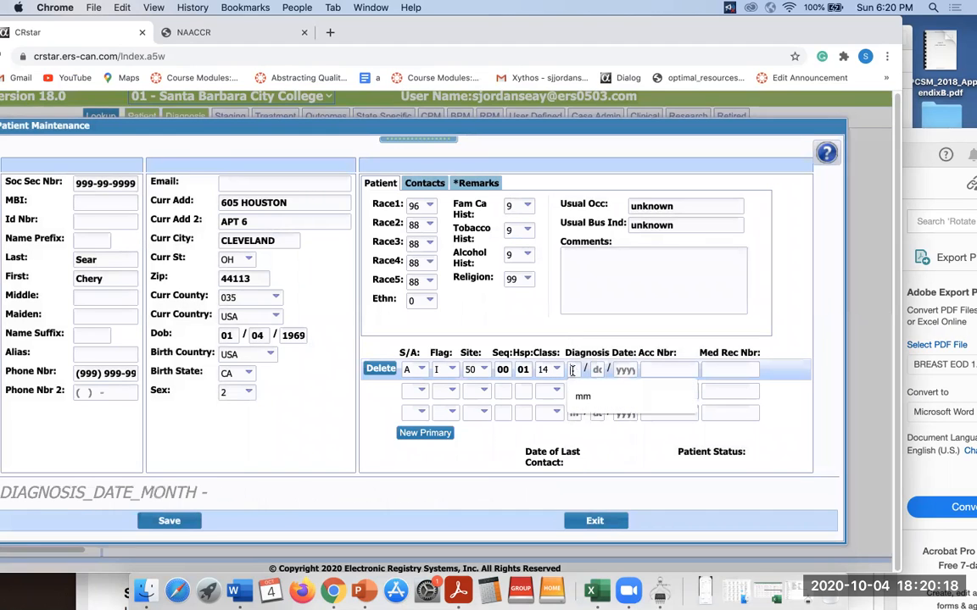
text(02 / 06 / )
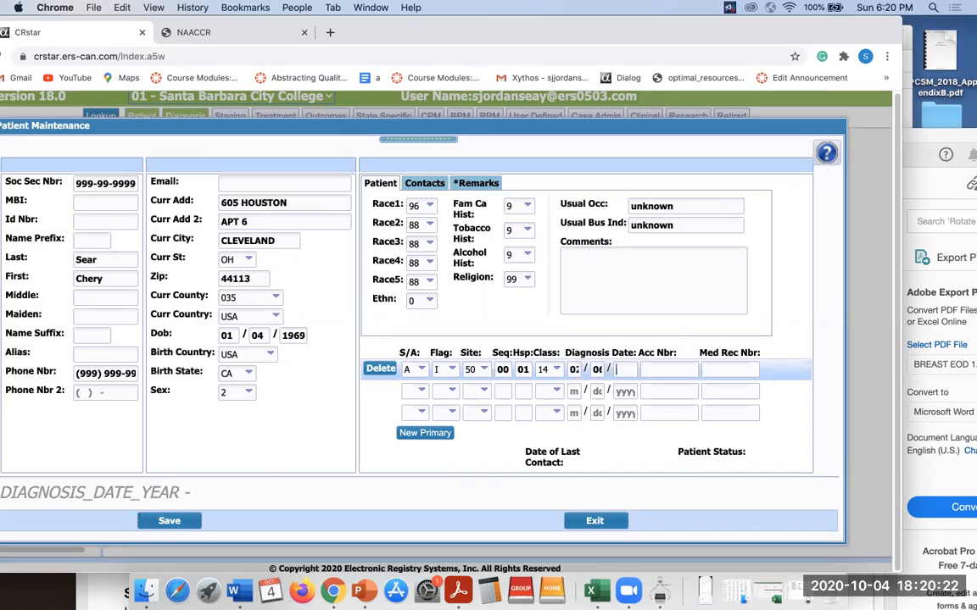
text(2018)
Fill in the primary's accession number and medical record number.
click(642, 368)
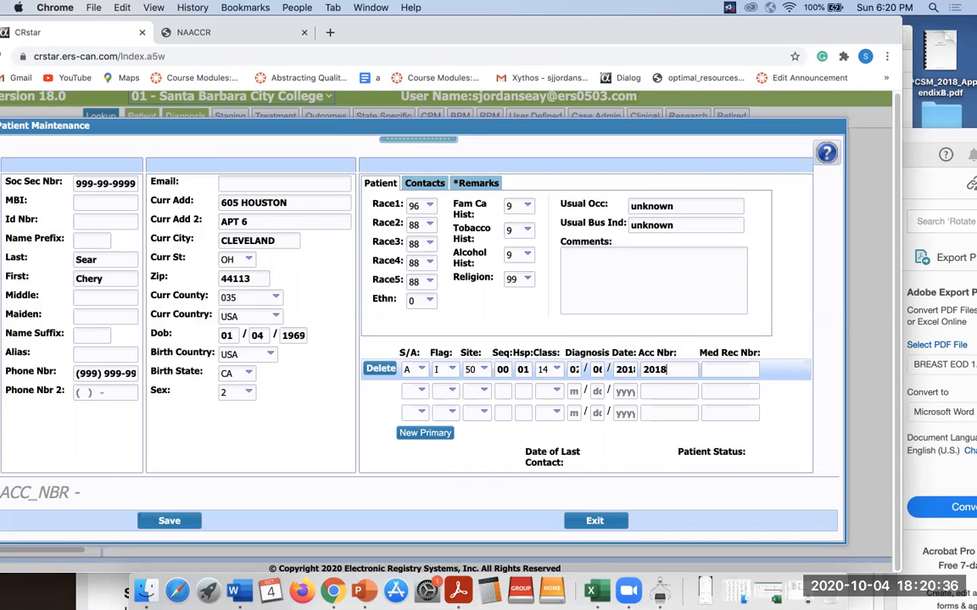
key(Tab)
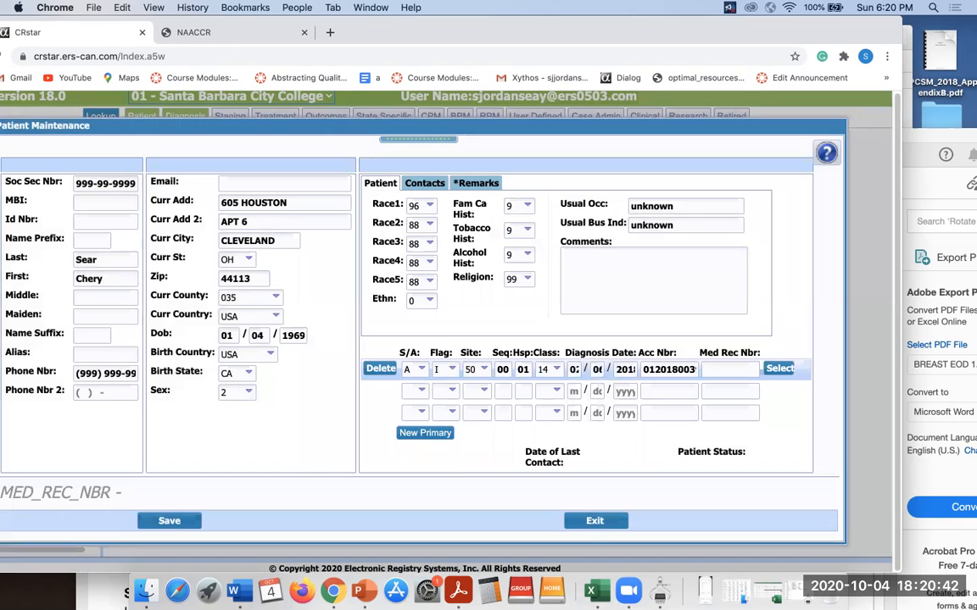
text(000022)
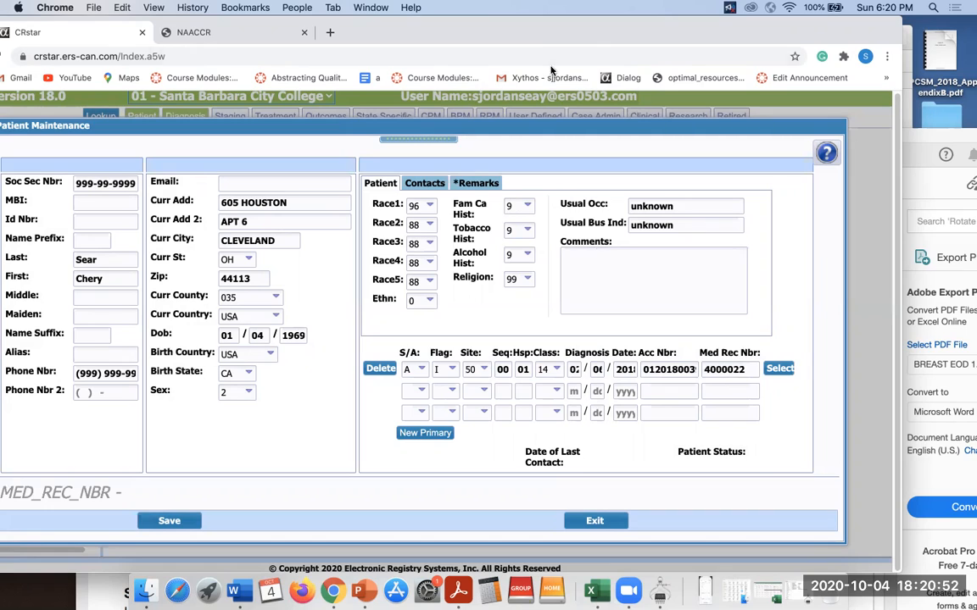
click(609, 271)
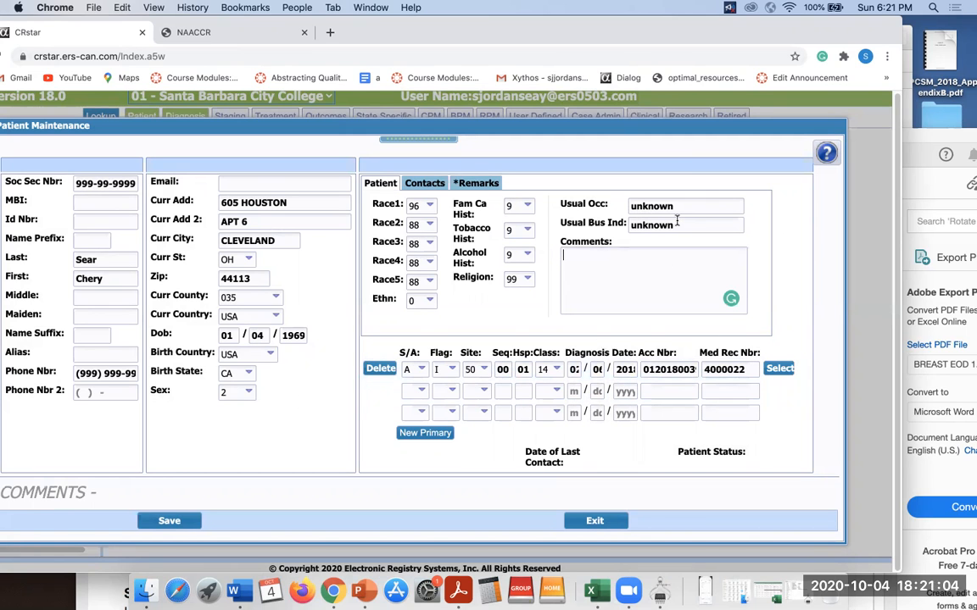
Read the STATE_RPT help on the Incomplete Case flag, then save the Patient Maintenance record.
drag(696, 127, 724, 105)
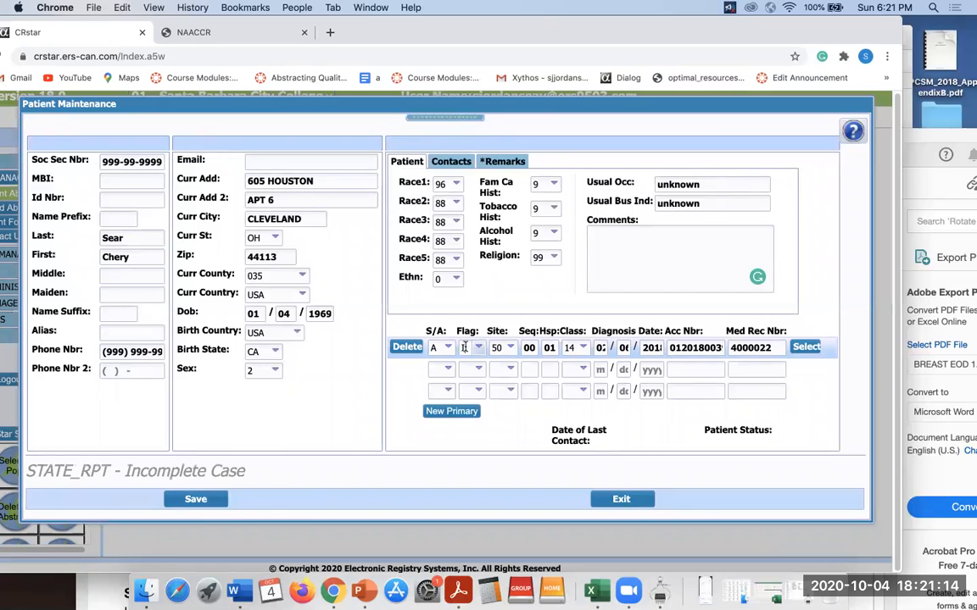
click(852, 130)
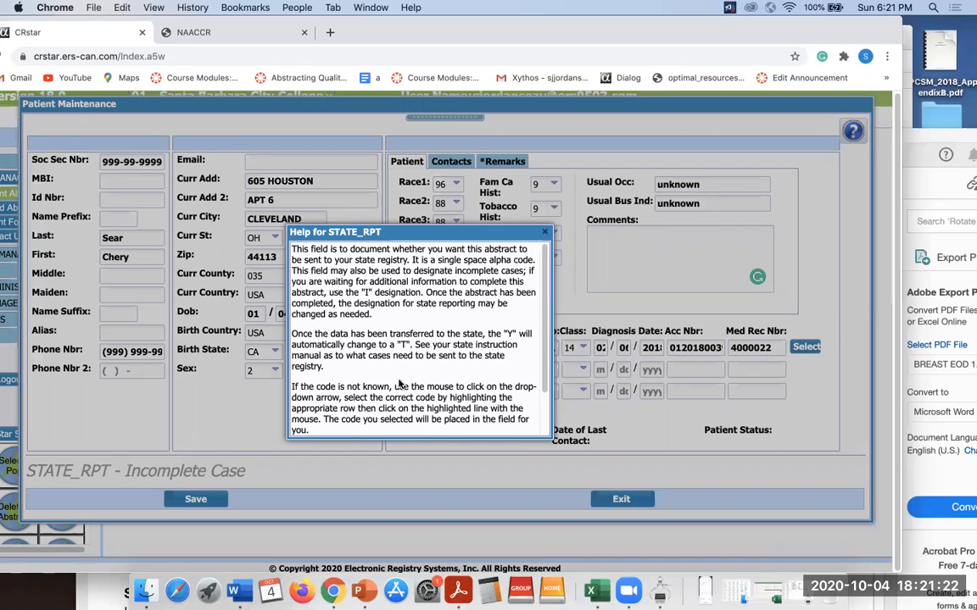
scroll(534, 384, down, 3)
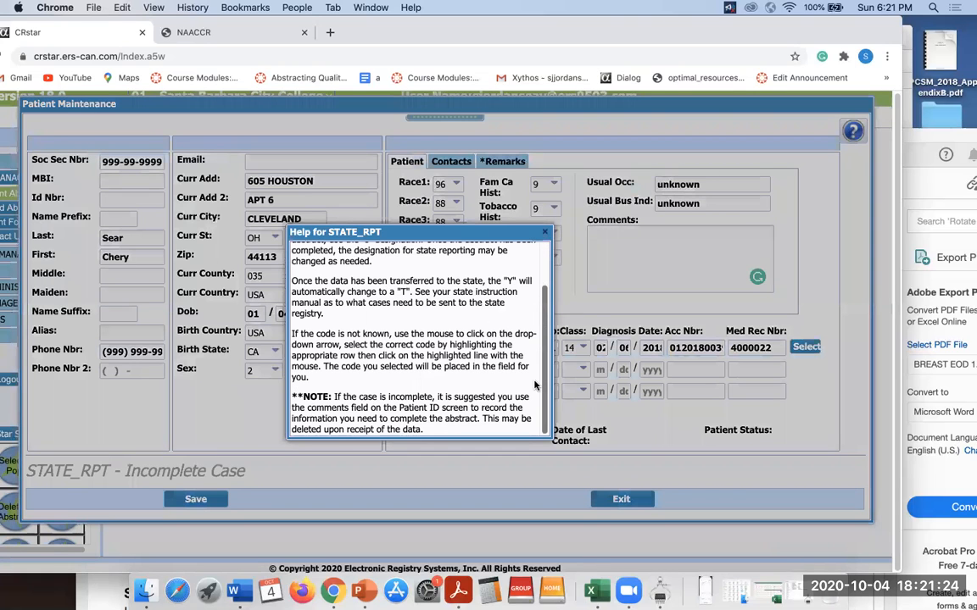
click(545, 232)
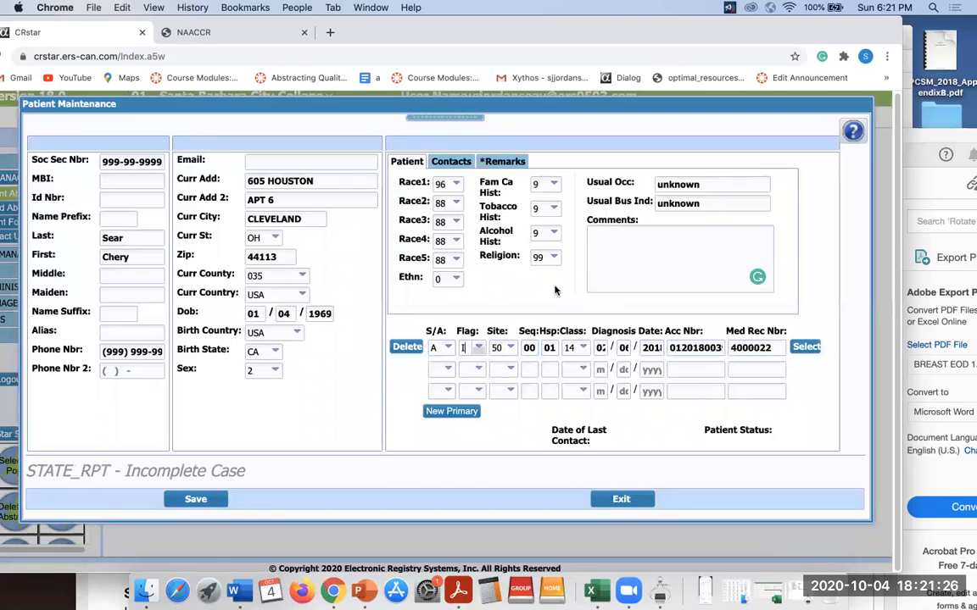
click(624, 348)
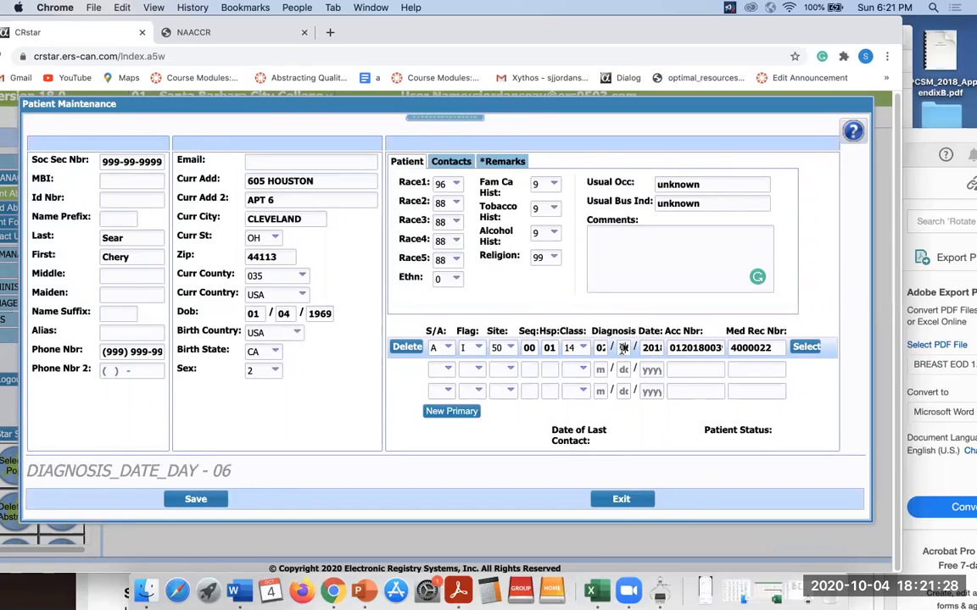
click(196, 498)
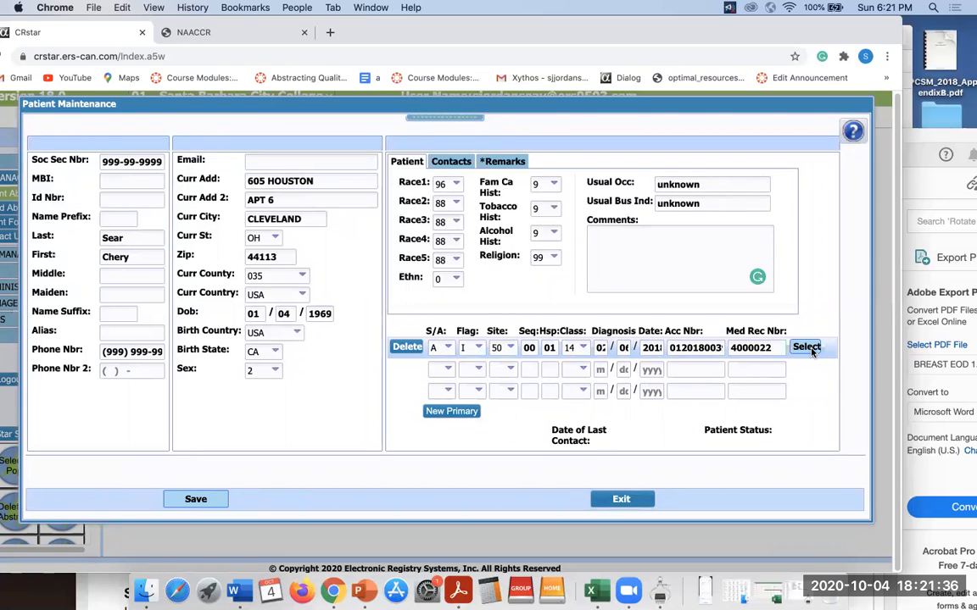
Open the Diagnosis Maintenance screen for the breast primary.
click(806, 347)
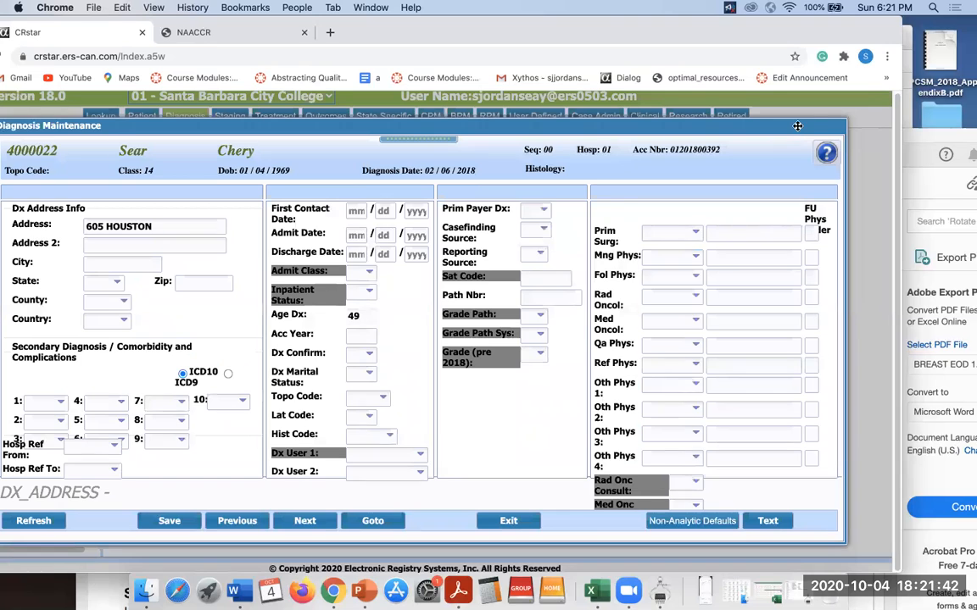
drag(798, 127, 806, 121)
drag(814, 121, 855, 101)
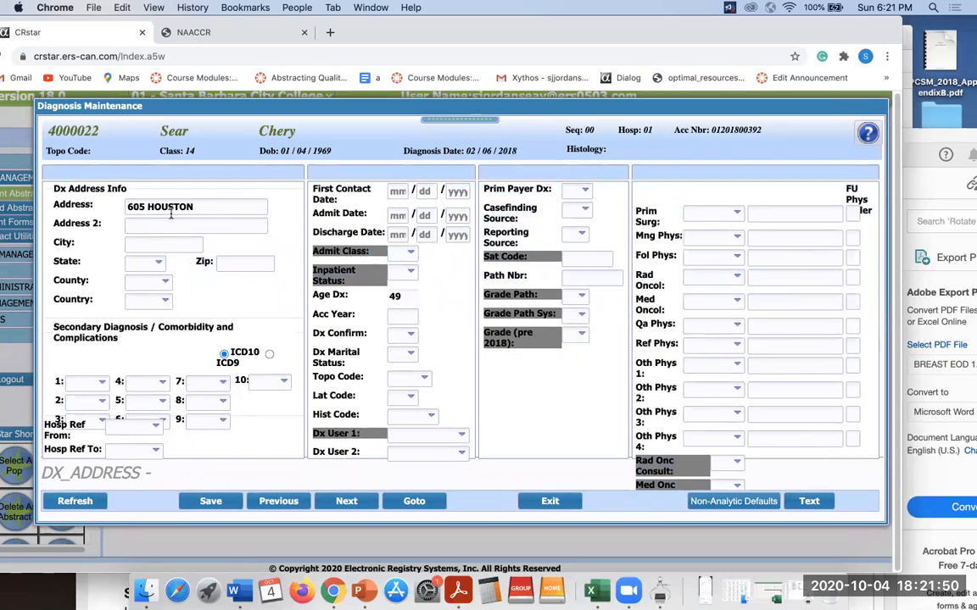
Fill in the diagnosis address line 2, city, state, ZIP, county 035 and country USA.
click(203, 207)
key(Tab)
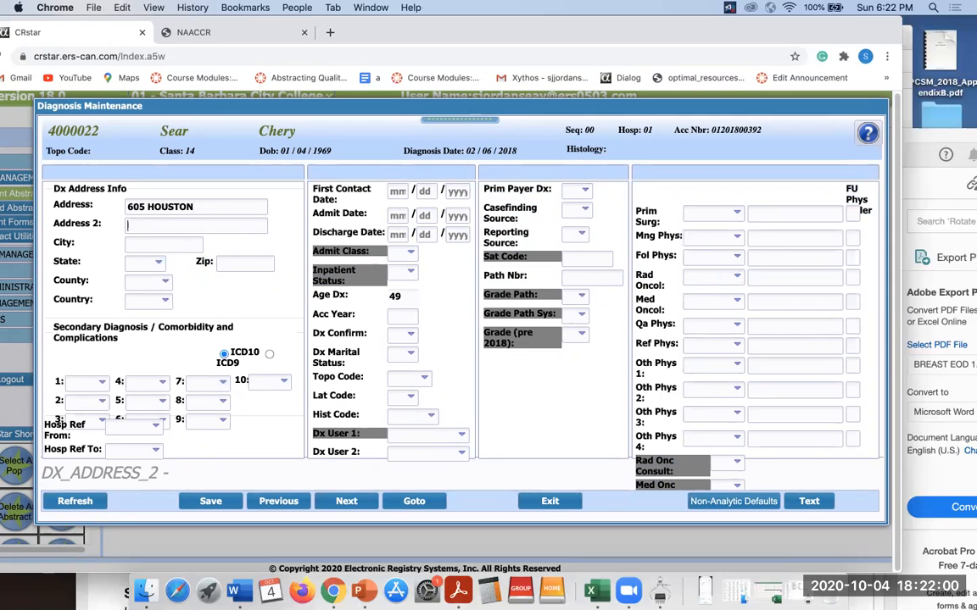
text(APT 6)
key(Tab)
text(CLEVELAND)
key(Tab)
text(OH44113035USA)
key(Tab)
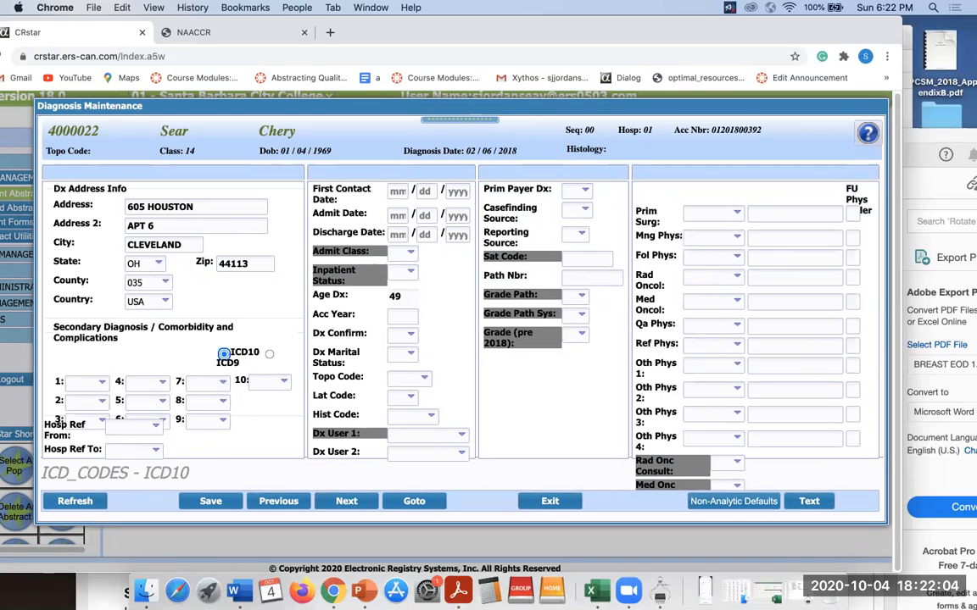
Set secondary diagnosis 1 to ICD10 code 000000, No Secondary Dx.
click(86, 382)
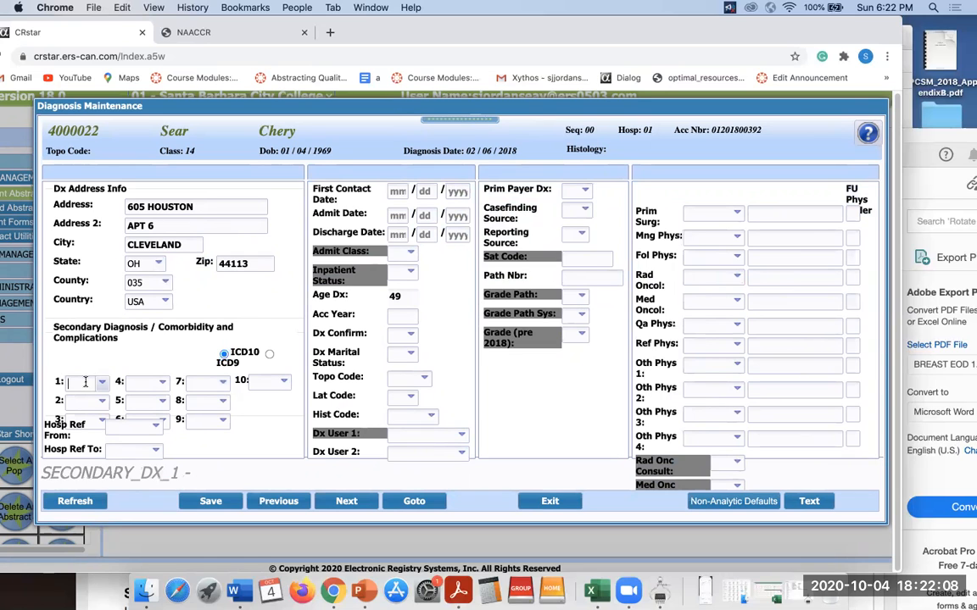
click(101, 386)
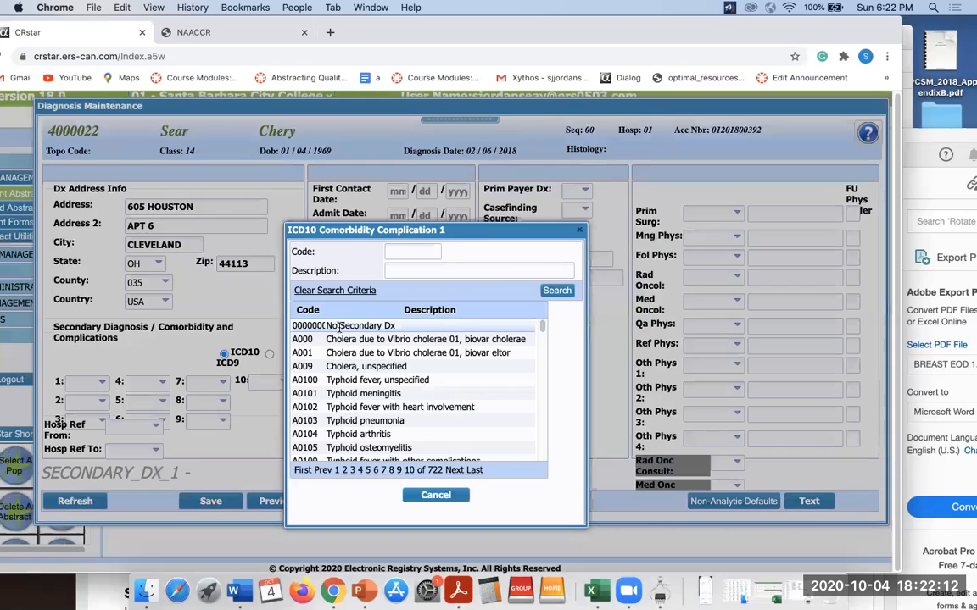
click(339, 326)
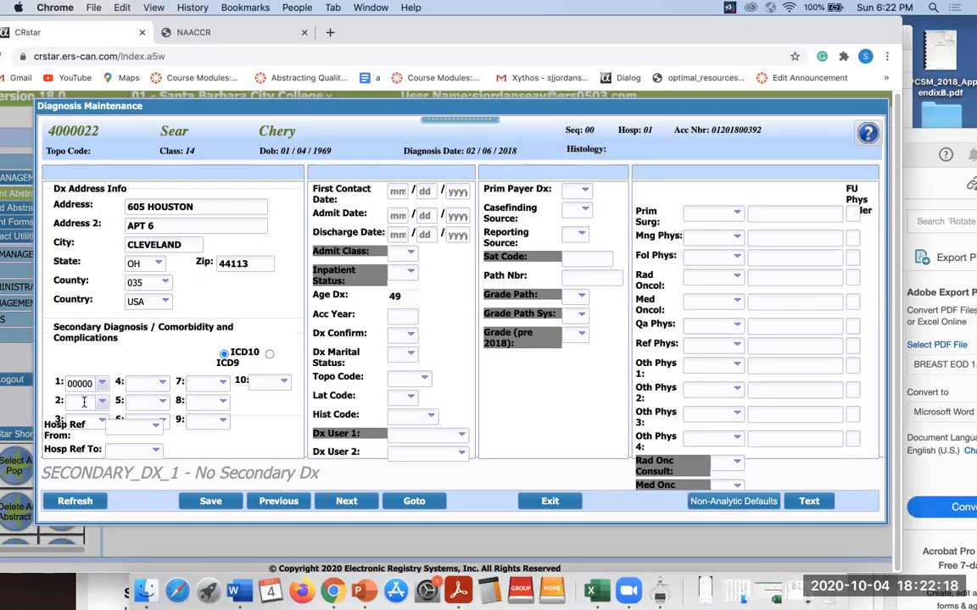
click(399, 190)
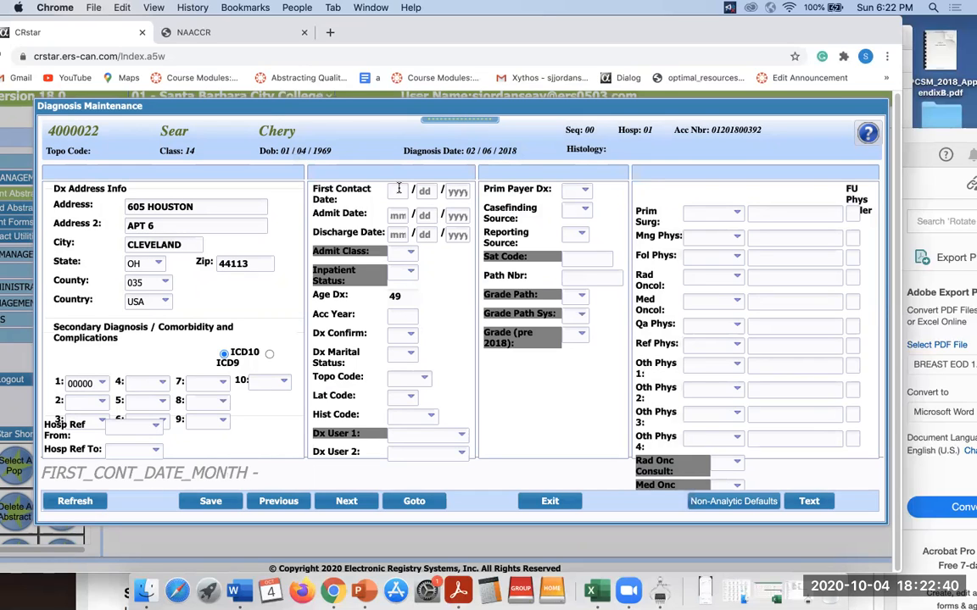
Type 02, 06 and 2018 into the First Contact Date month, day and year boxes.
text(02)
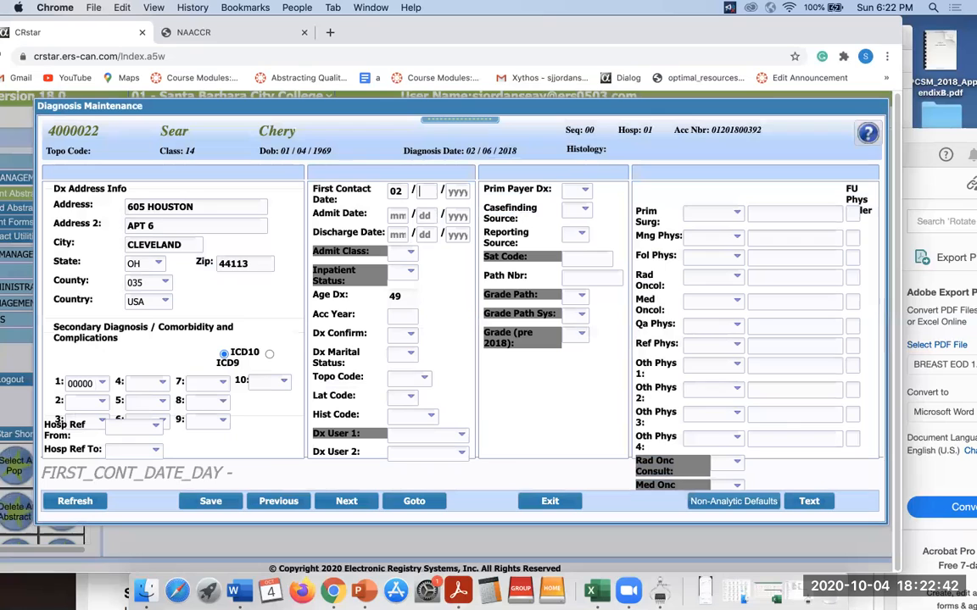
text(0)
text(62)
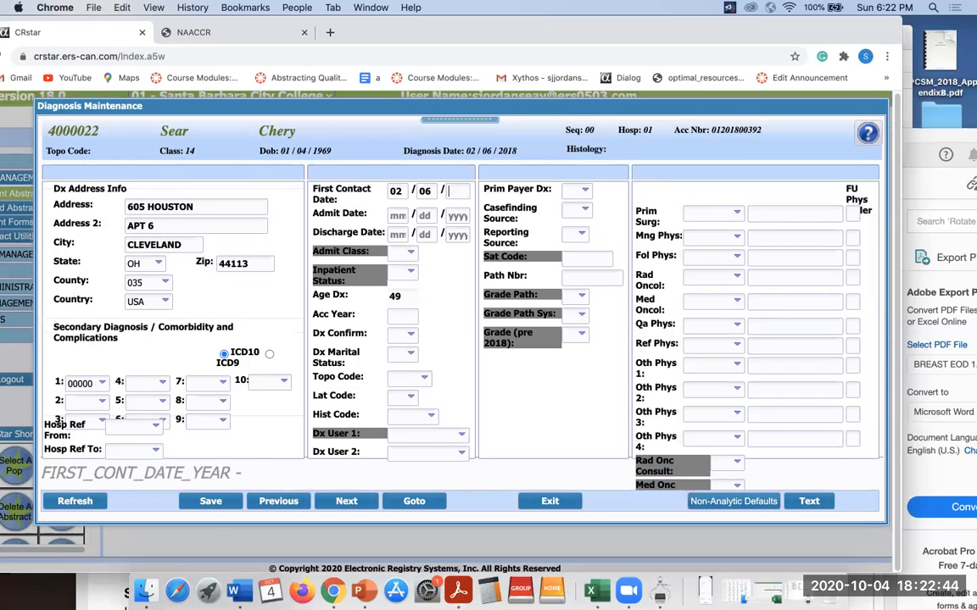
text(018)
Complete the first contact date 02/06/2018 so age 49 and accession year 2018 fill in.
click(402, 337)
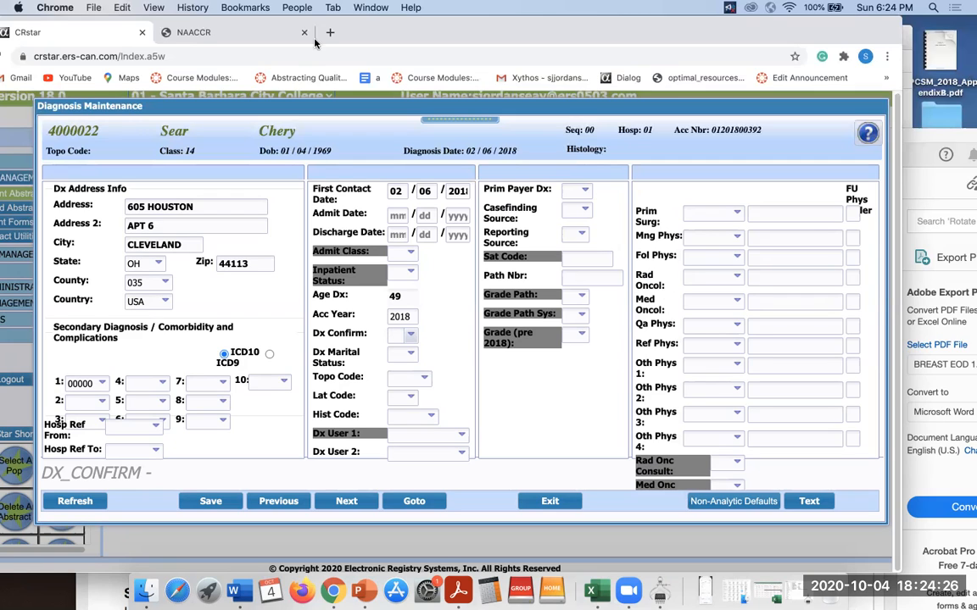
Pick code 1, Positive Histology, from the Dx Confirm lookup list.
click(410, 337)
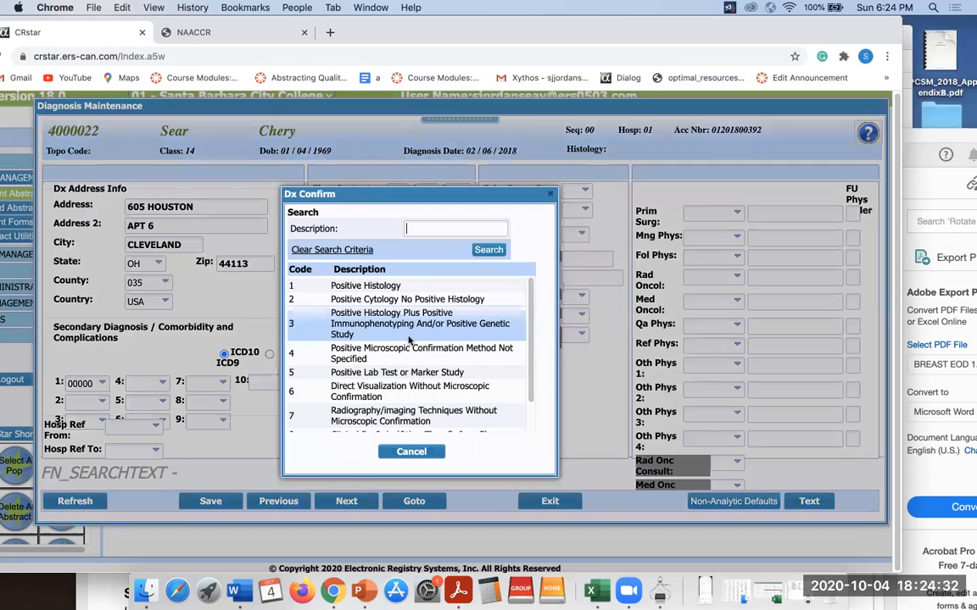
click(393, 290)
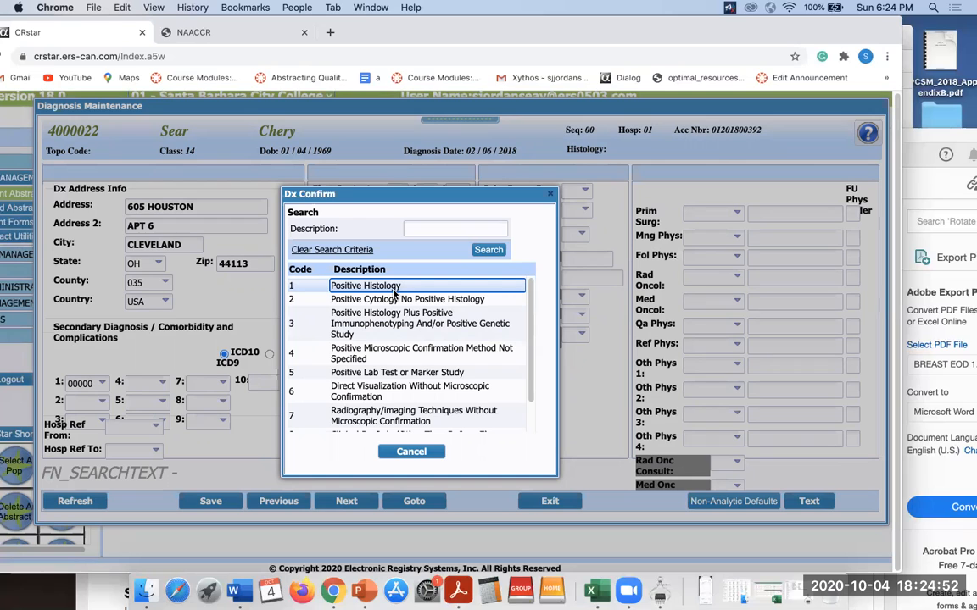
click(393, 289)
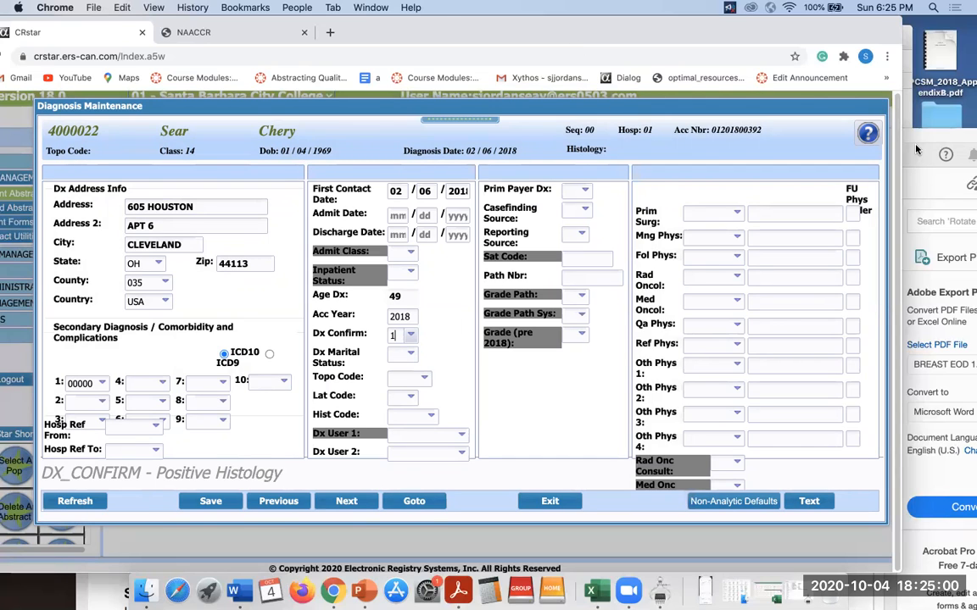
Recheck the scenario's Social History showing the patient is single, then bring up the Dx Marital Status codes.
click(969, 139)
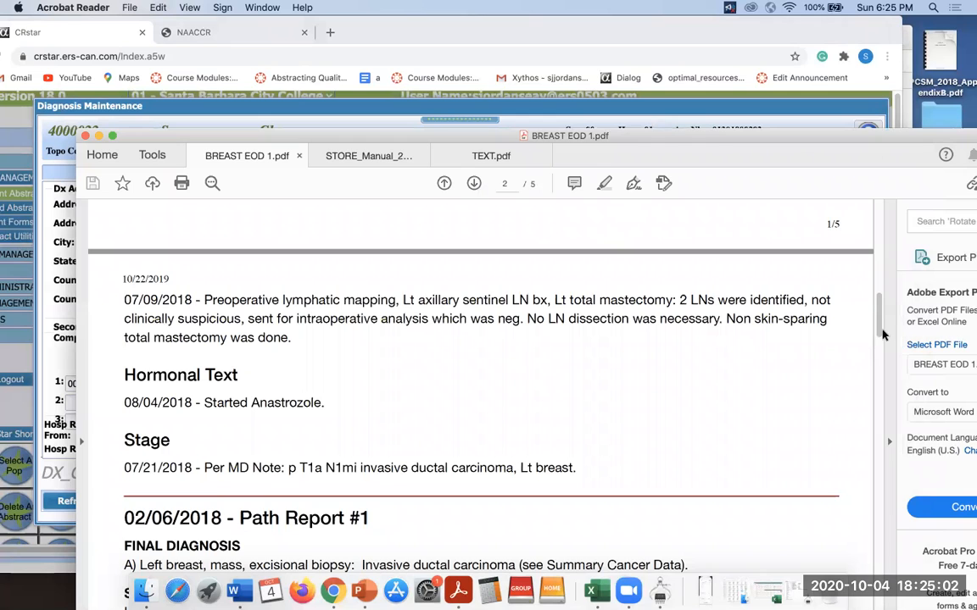
drag(879, 328, 891, 194)
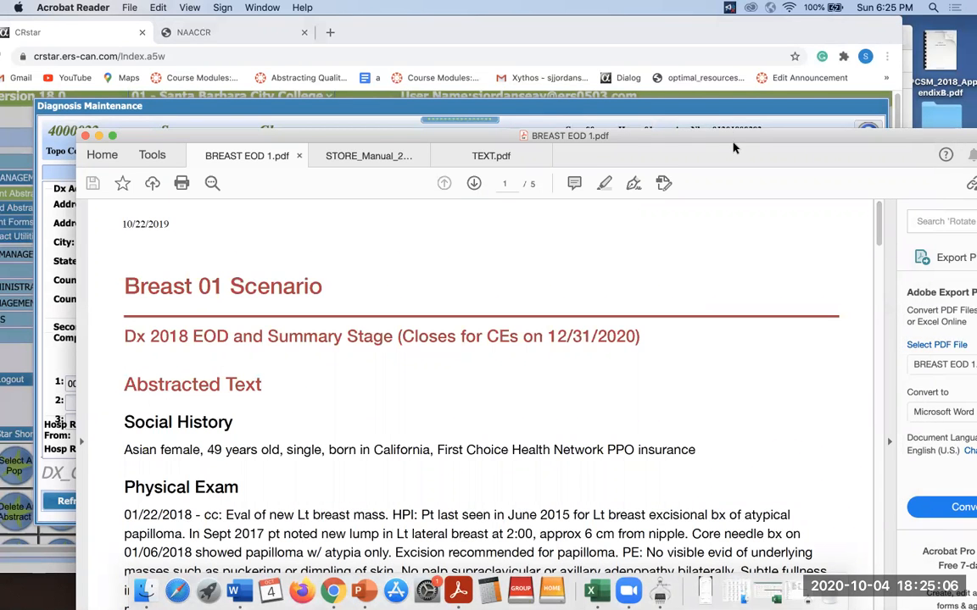
drag(734, 145, 716, 269)
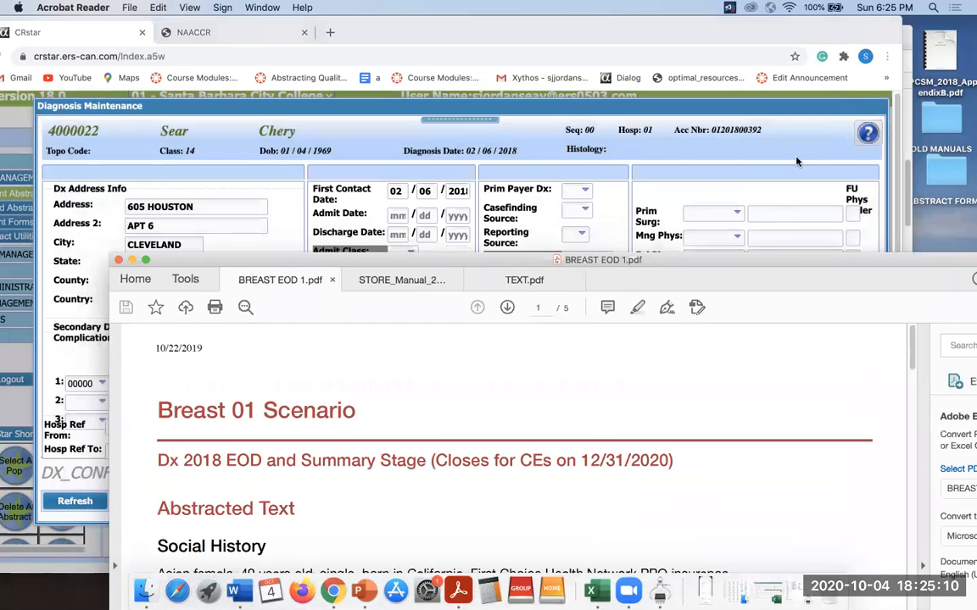
click(712, 204)
click(411, 352)
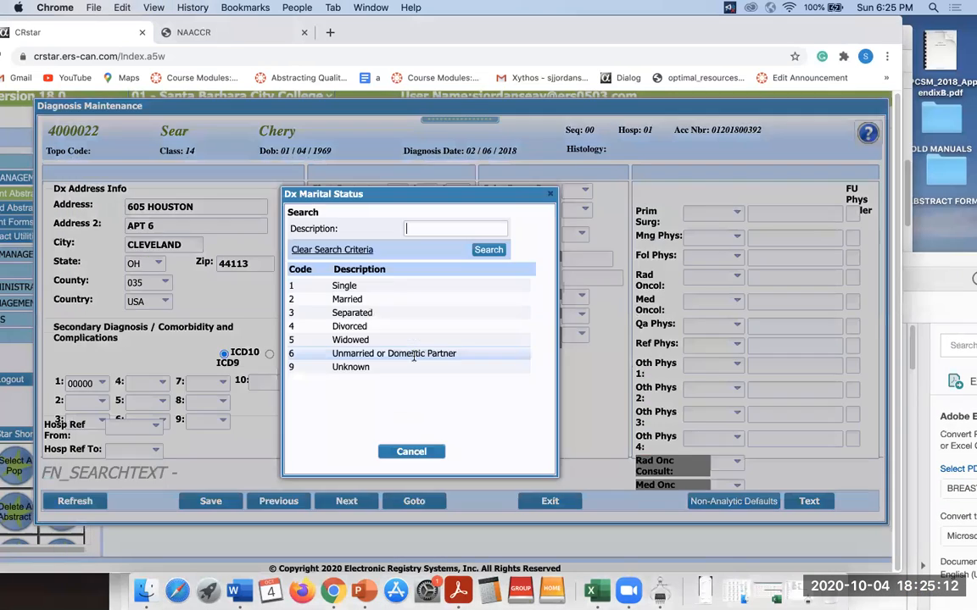
Choose marital status 1, Single, and bring the Breast 01 Scenario PDF forward.
click(385, 285)
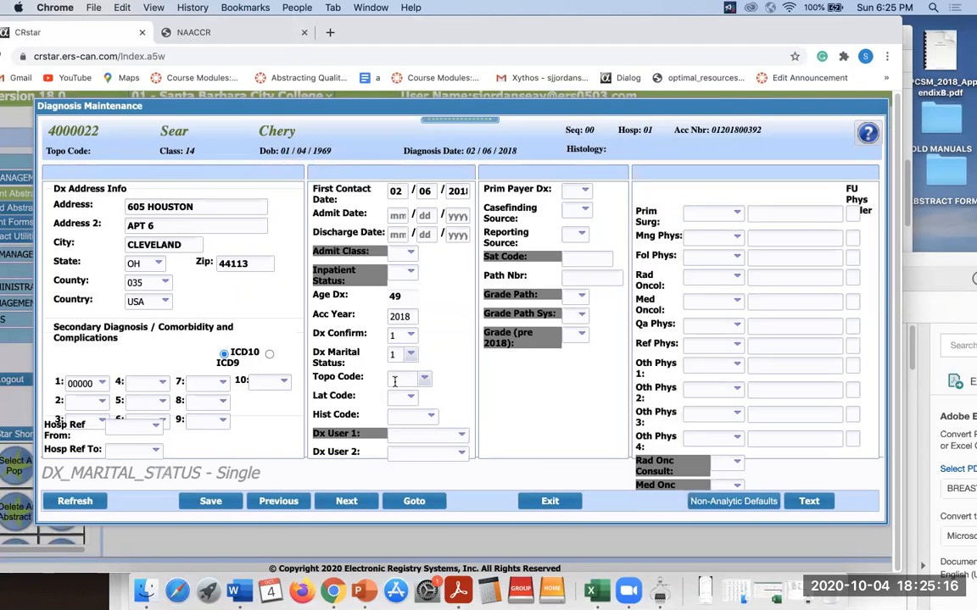
drag(940, 259, 877, 50)
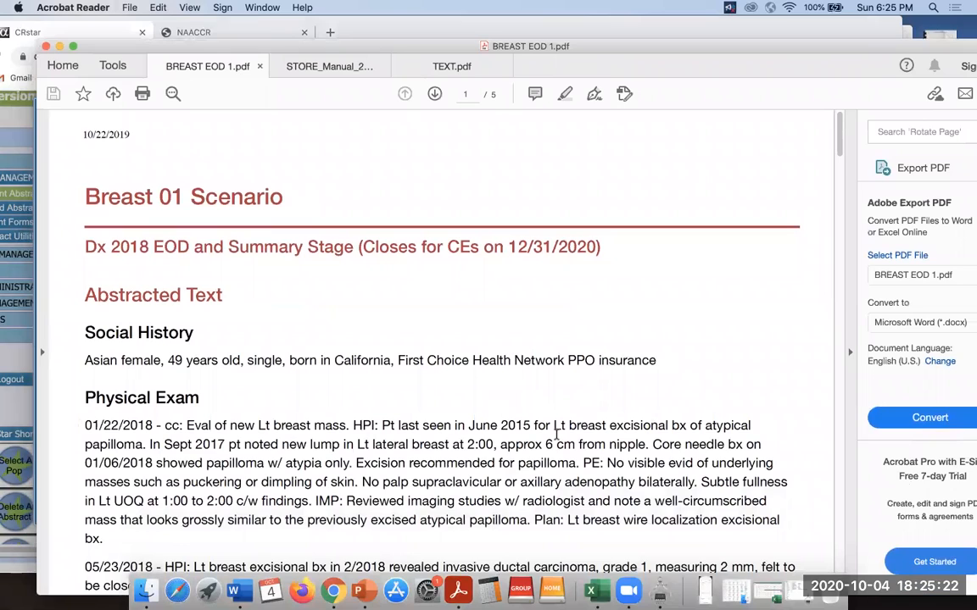
Reread the Physical Exam notes in the PDF, then return to the CRStar diagnosis form.
scroll(840, 165, down, 2)
scroll(840, 165, down, 10)
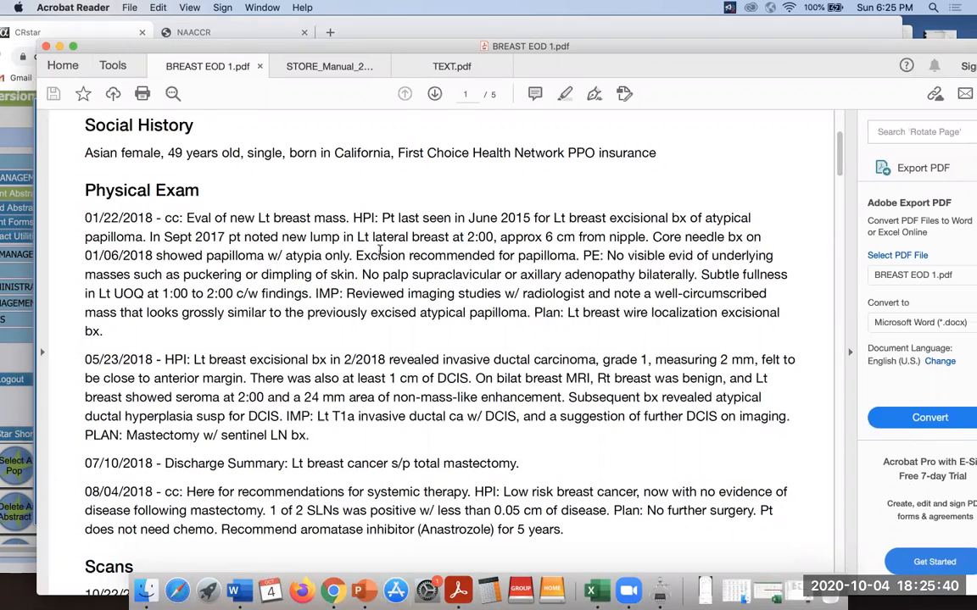
drag(674, 52, 673, 329)
click(541, 150)
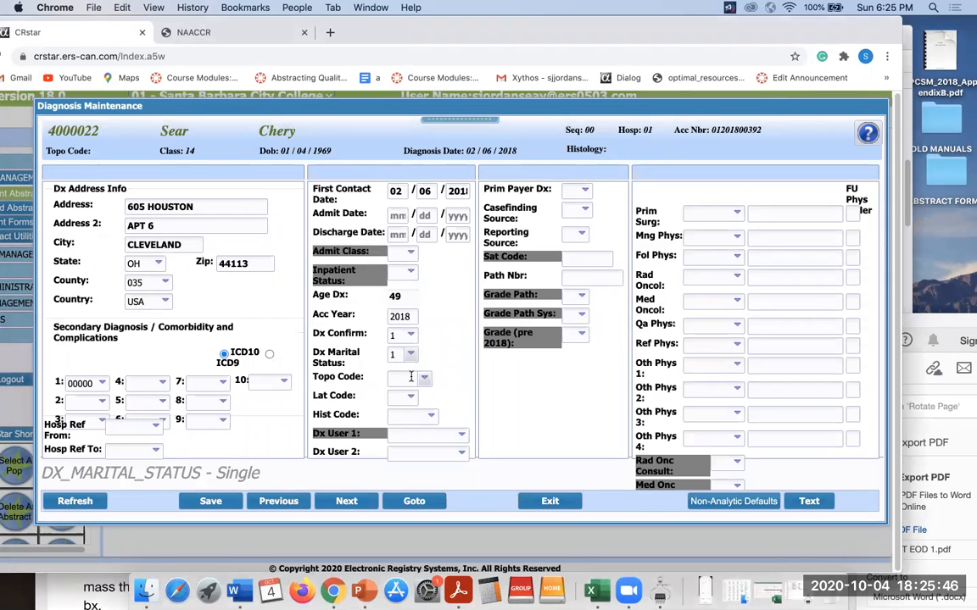
Search topography descriptions for *Breast and set Topo Code to C504, upper-outer quadrant.
double_click(411, 377)
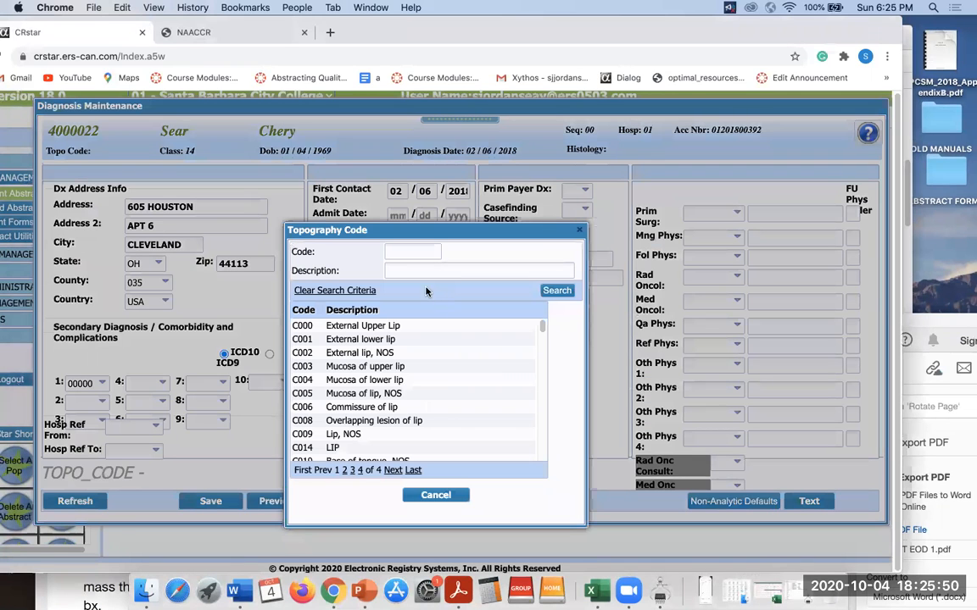
click(414, 272)
click(416, 294)
click(553, 291)
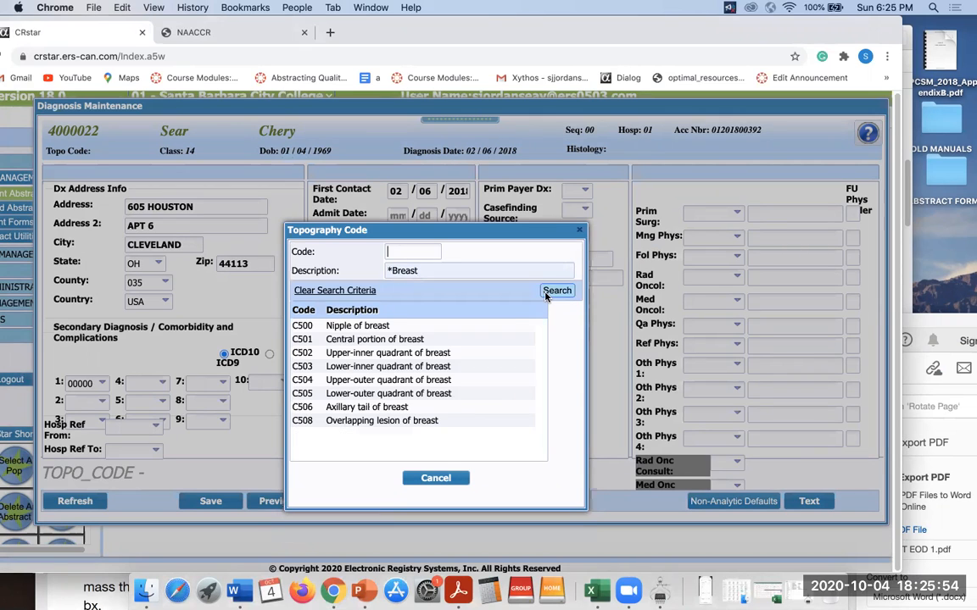
click(371, 383)
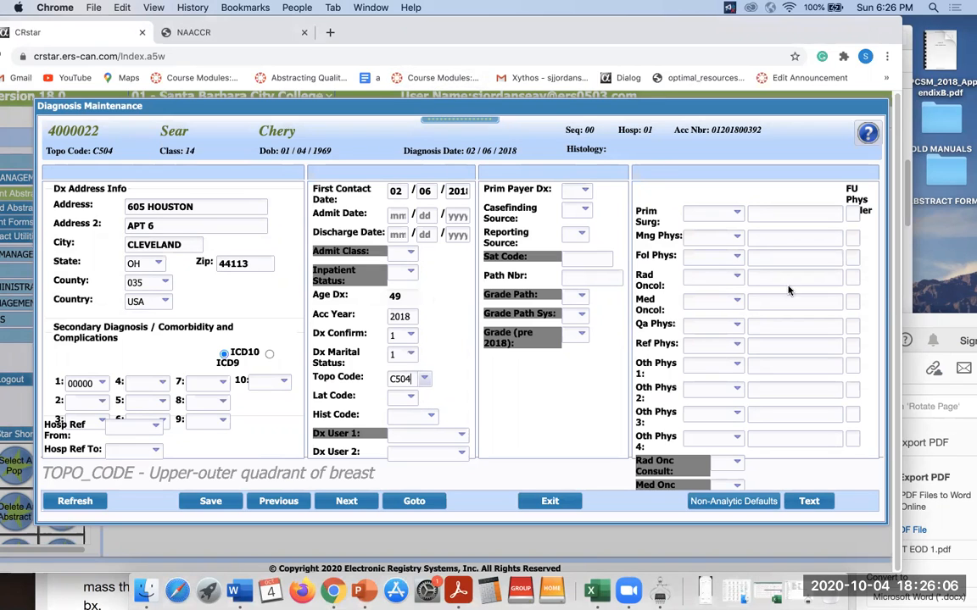
Set Lat Code to 2, left origin of primary, and bring the PDF forward.
click(412, 404)
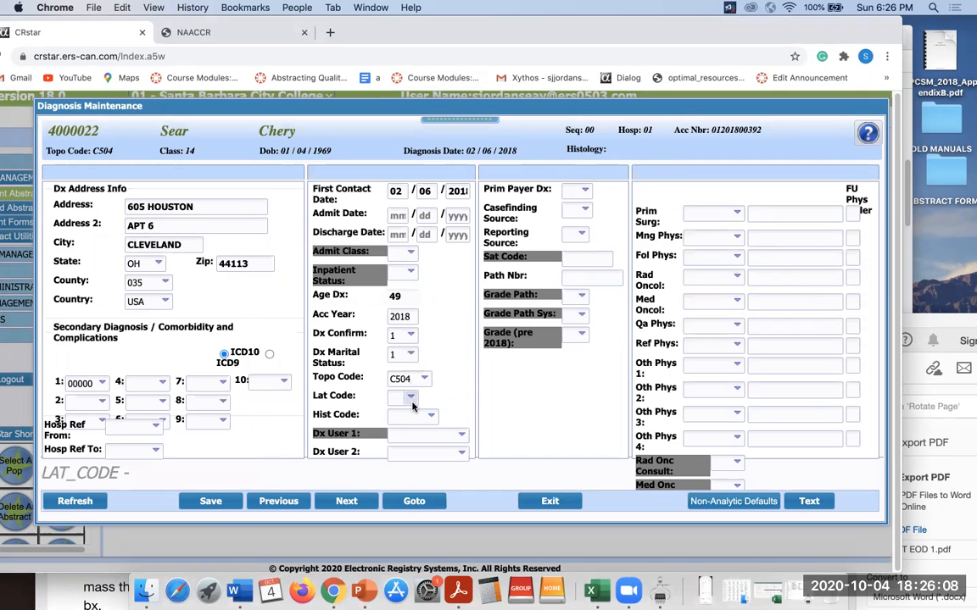
click(354, 313)
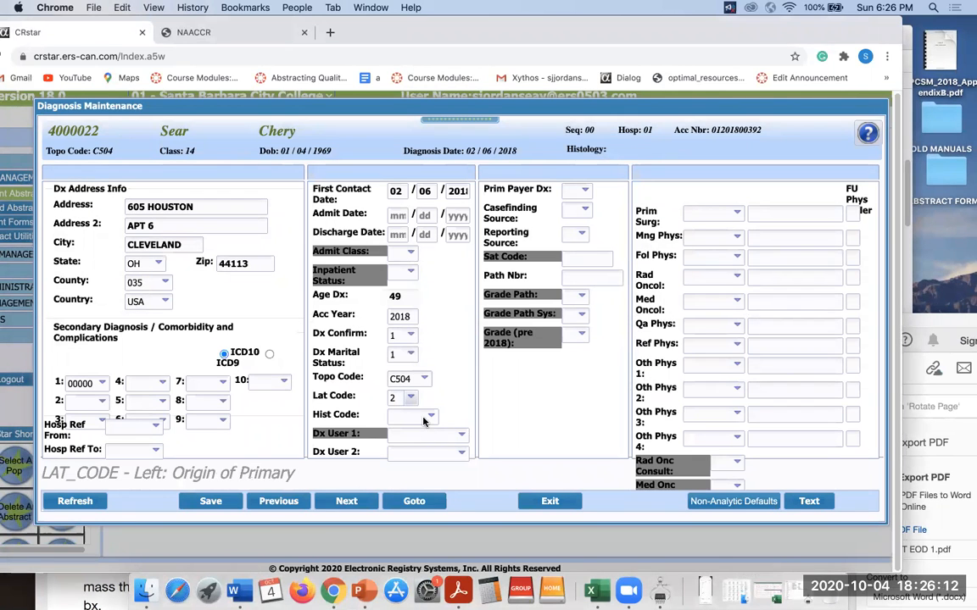
drag(944, 314, 883, 23)
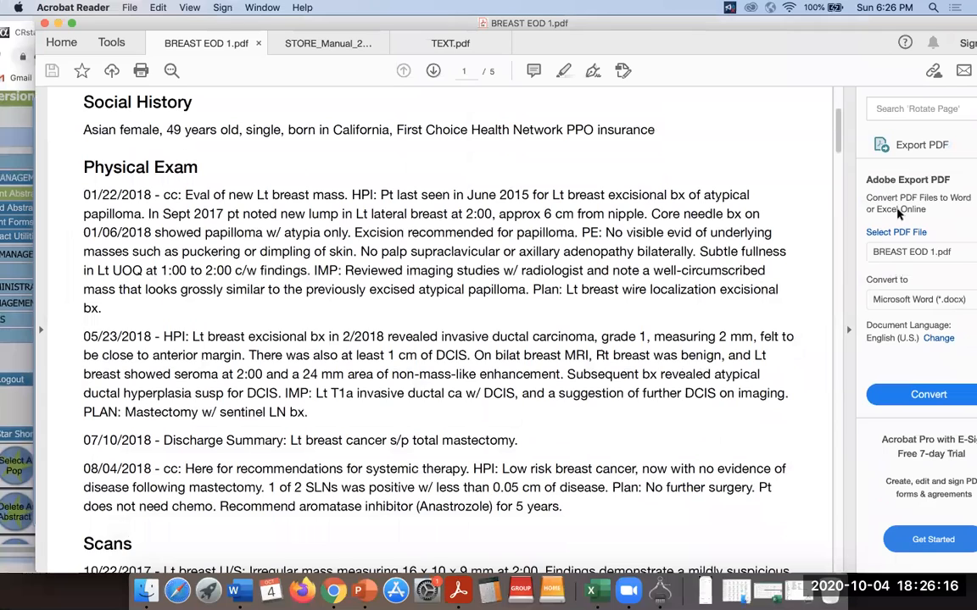
Highlight 'Invasive ductal carcinoma' in Path Report #1's final diagnosis, then uncover the CRStar form.
scroll(836, 190, down, 8)
scroll(836, 190, down, 10)
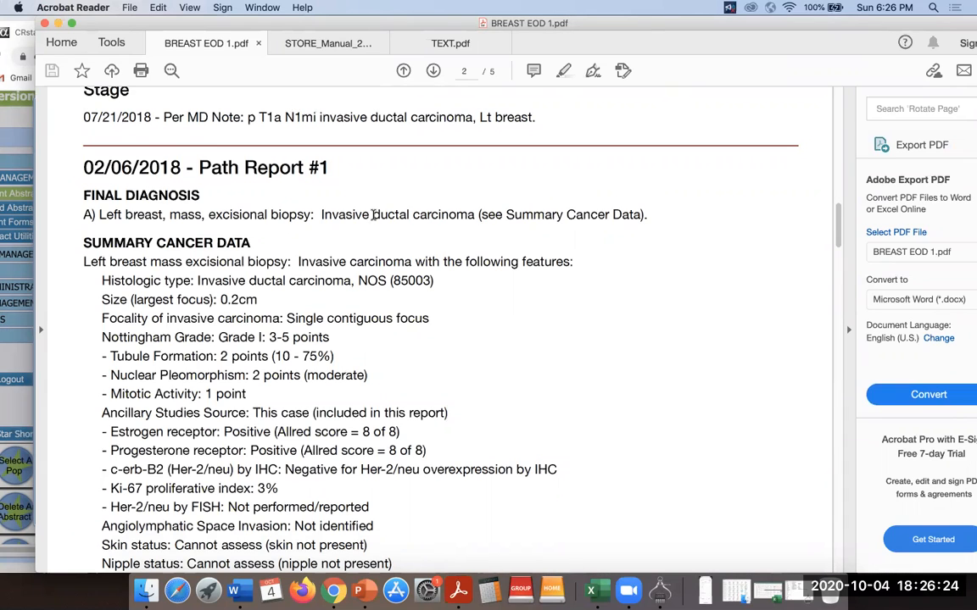
drag(371, 213, 445, 209)
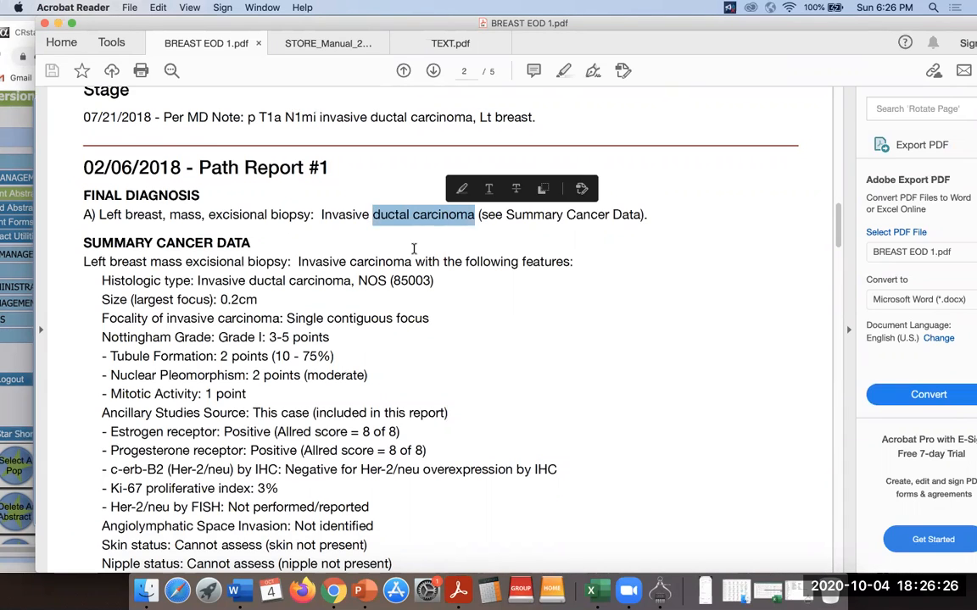
click(414, 261)
drag(321, 214, 475, 215)
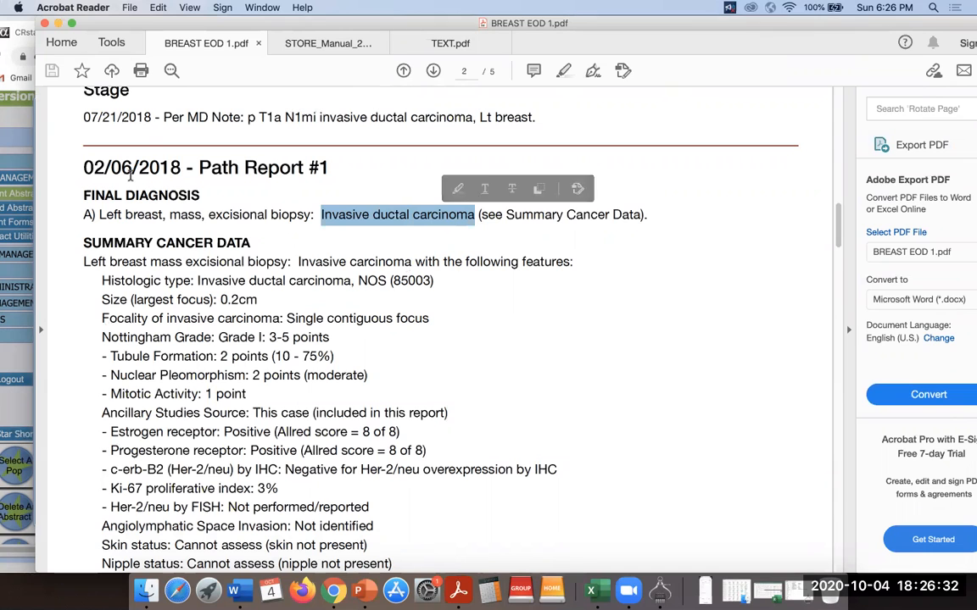
drag(754, 22, 764, 286)
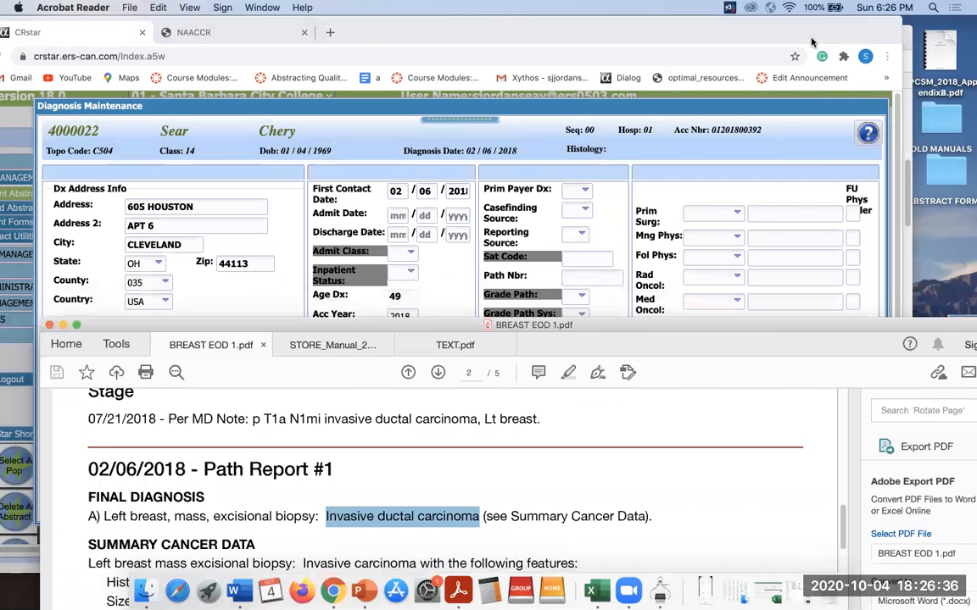
Enter Hist Code 85003 for invasive ductal carcinoma on the diagnosis form.
click(729, 29)
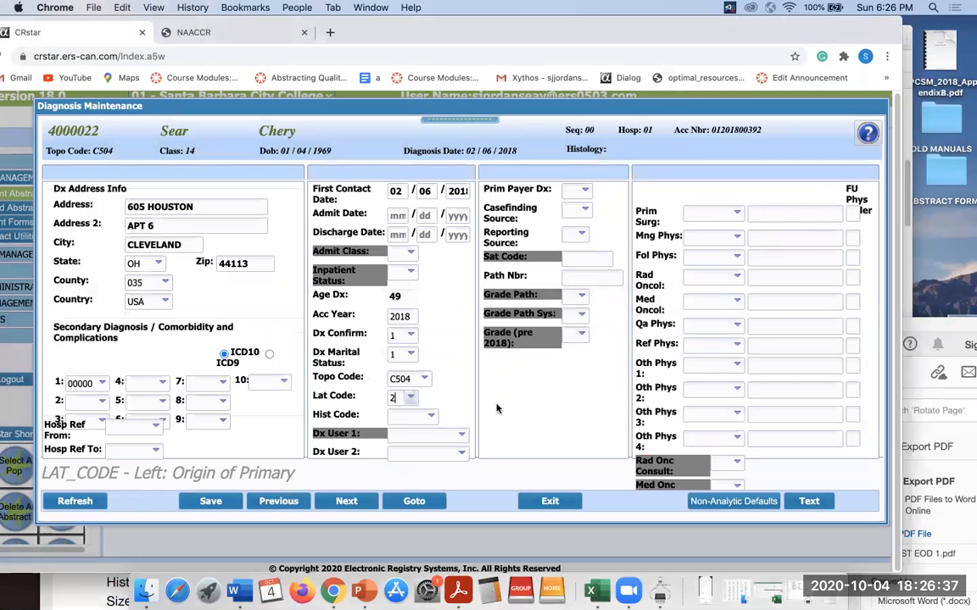
click(403, 416)
text(85003)
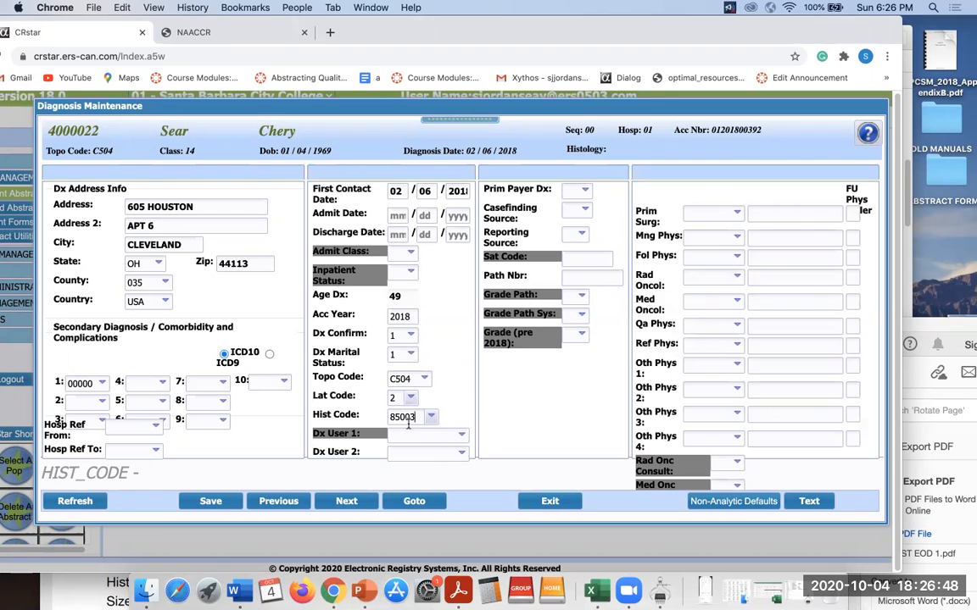
click(585, 190)
Set Prim Payer Dx 20, Casefinding Source 20 and Reporting Source 1 from their lookups.
scroll(487, 311, down, 1)
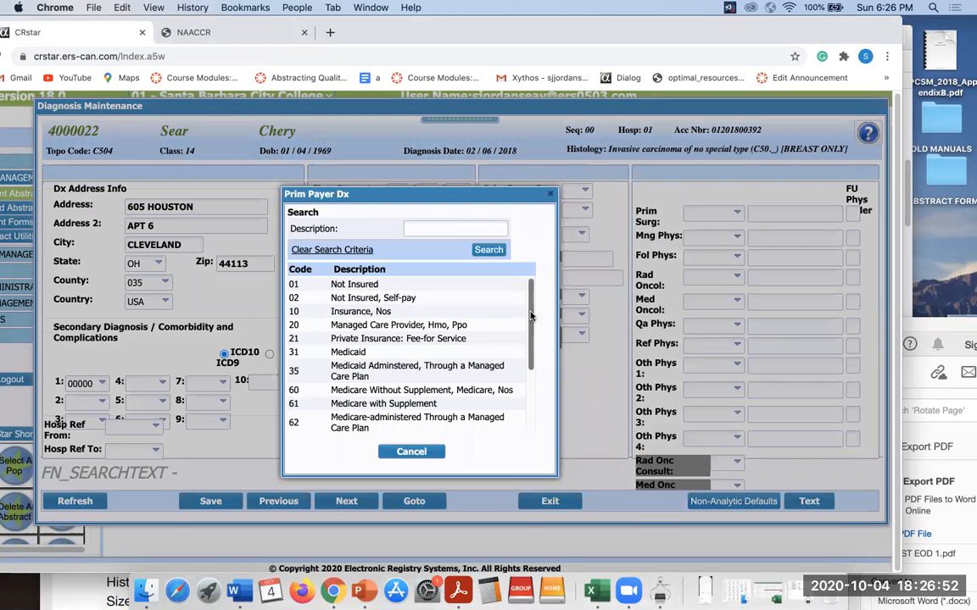
click(488, 319)
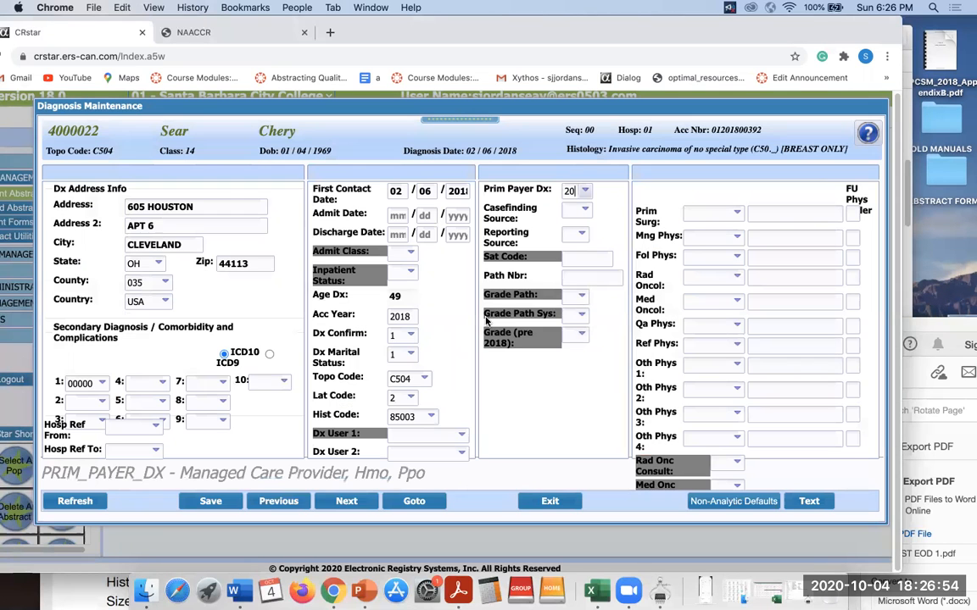
click(583, 210)
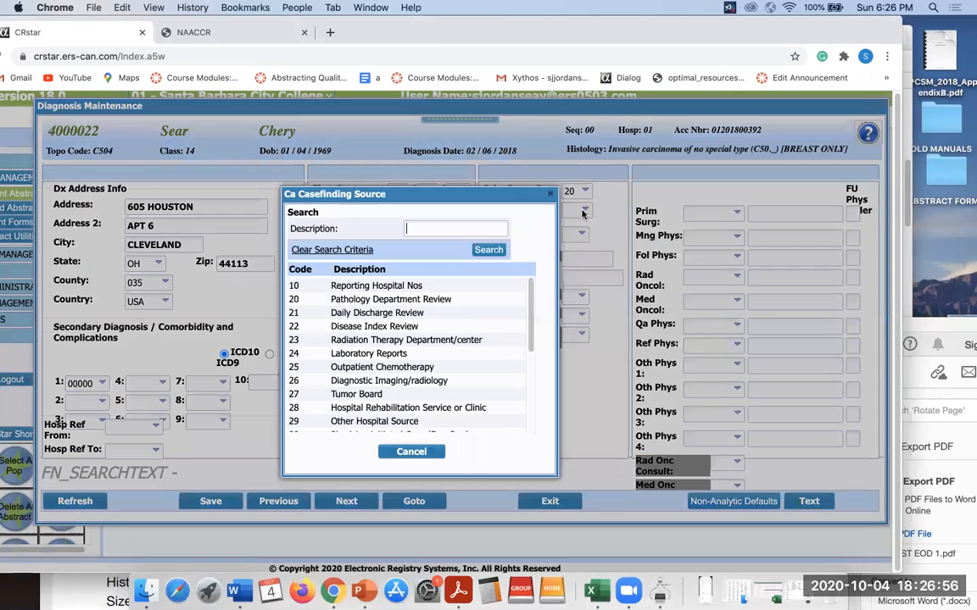
click(462, 300)
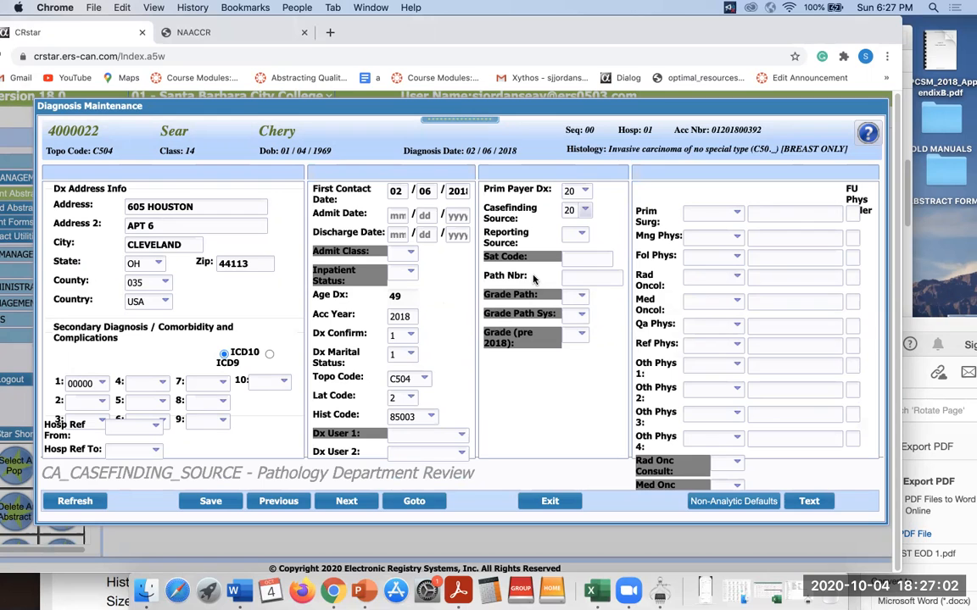
click(580, 235)
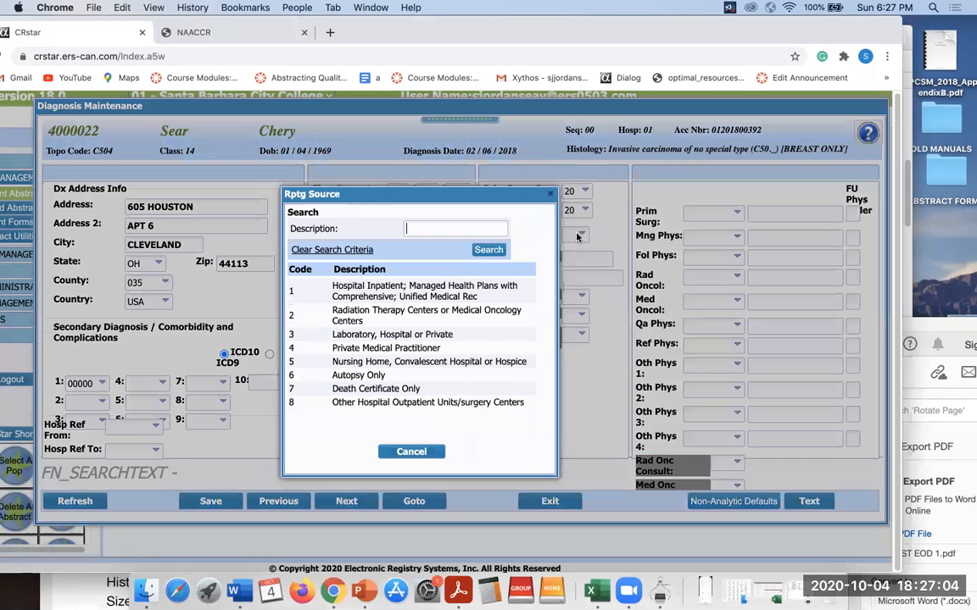
click(490, 293)
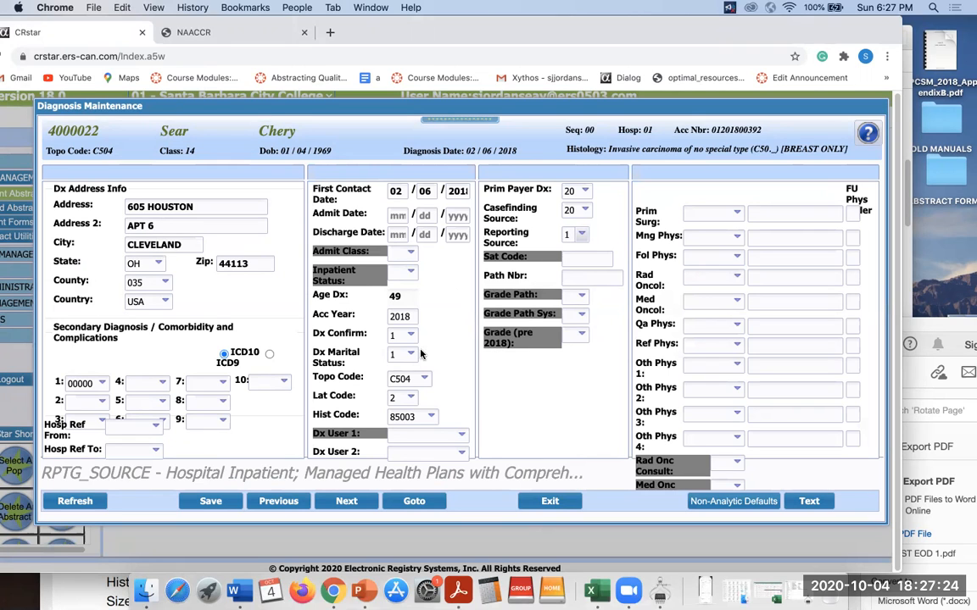
click(736, 213)
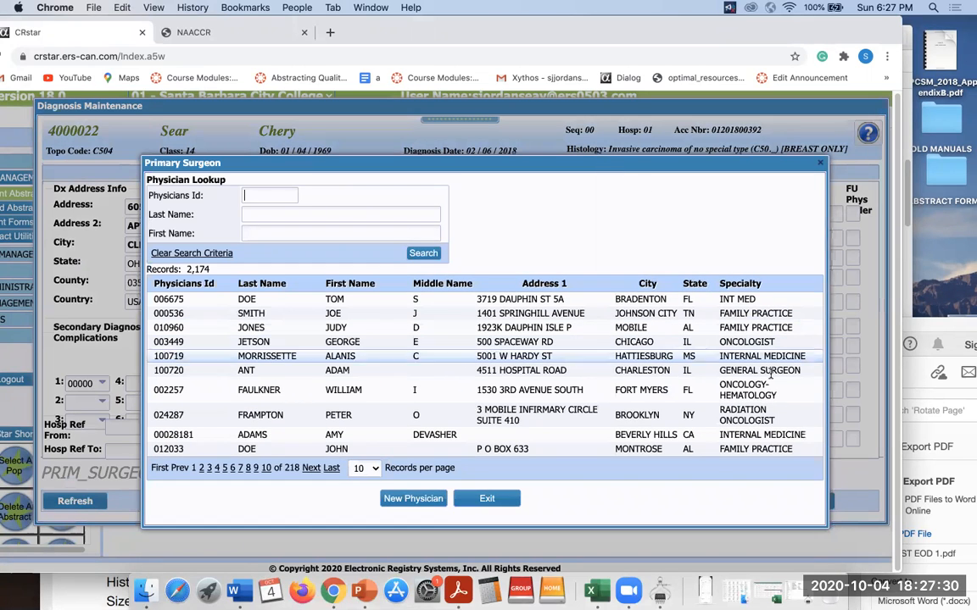
Choose the general surgeon as primary surgeon, check the scenario PDF, and return to the form.
click(771, 373)
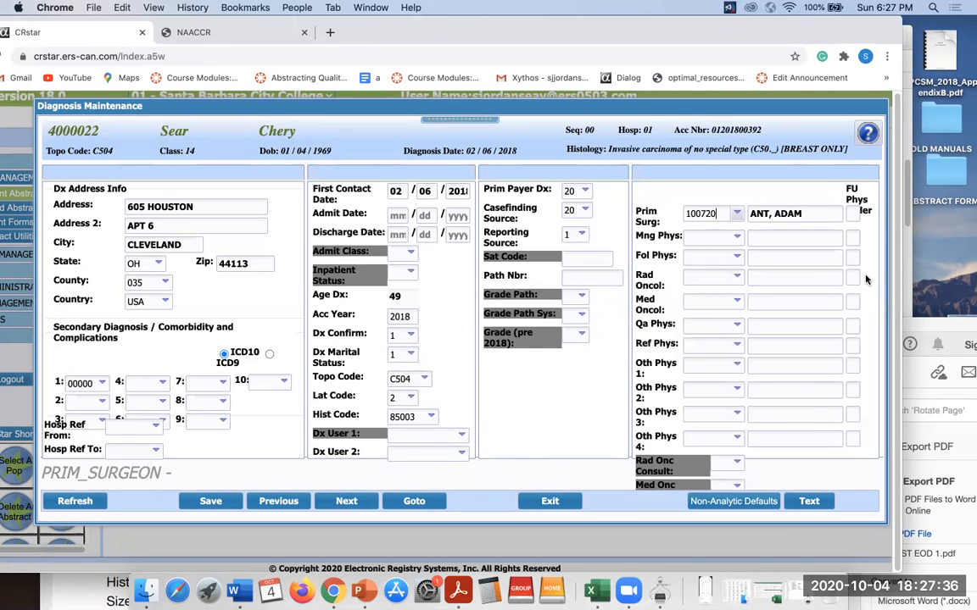
key(super+Tab)
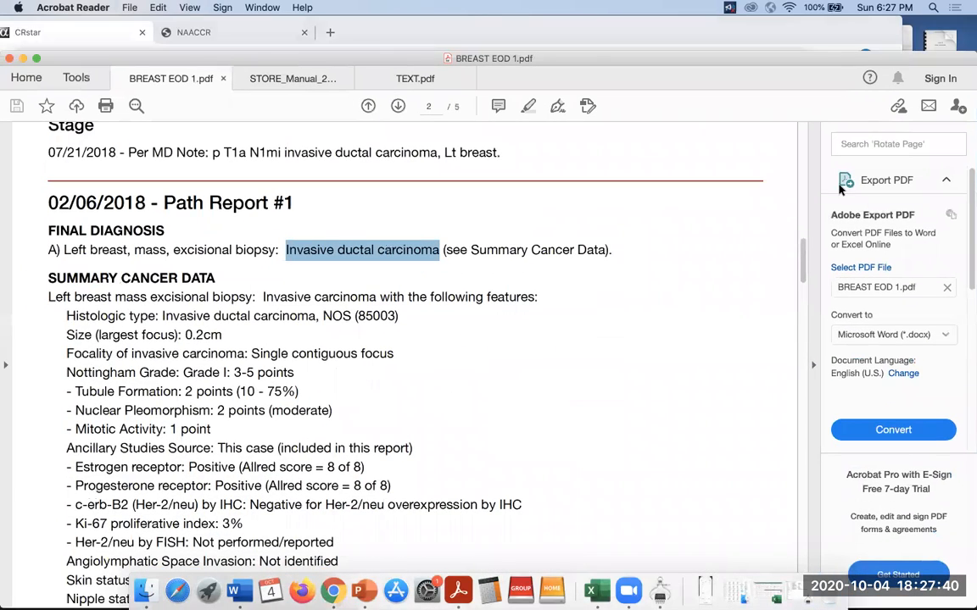
scroll(804, 265, up, 1)
drag(803, 265, 802, 247)
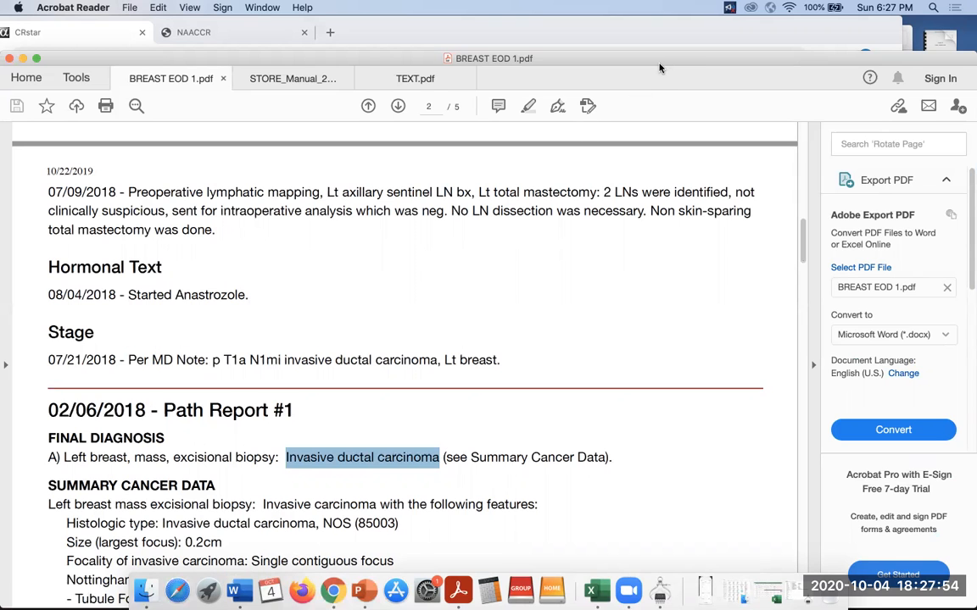
drag(662, 80, 664, 316)
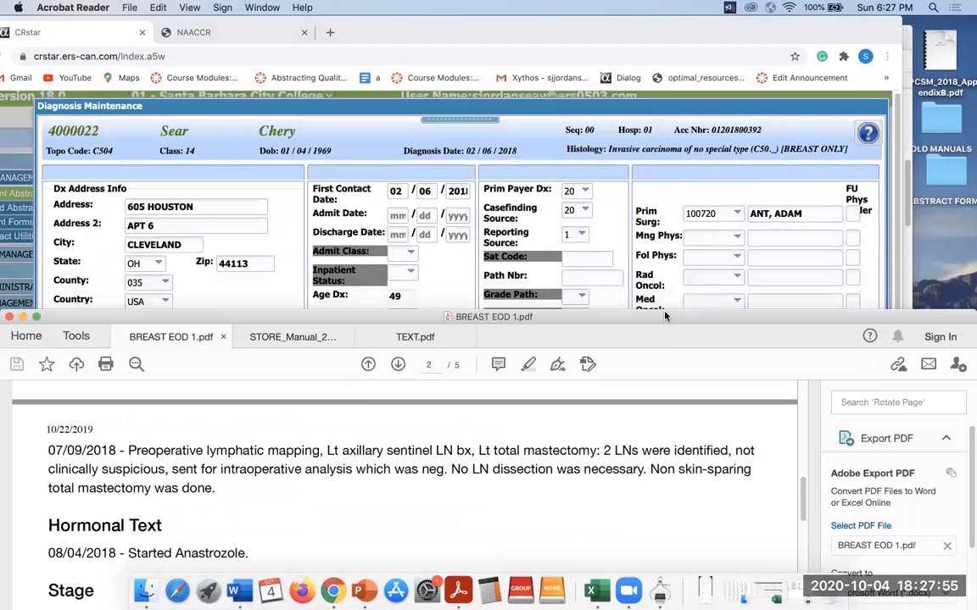
click(651, 194)
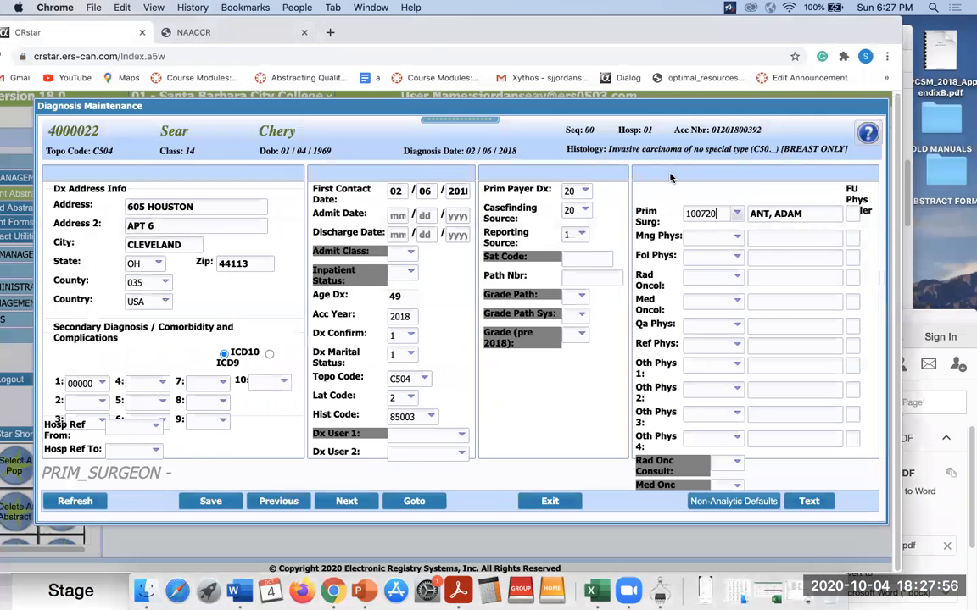
Assign the oncology-hematology physician as managing, following and medical oncology physician.
click(737, 239)
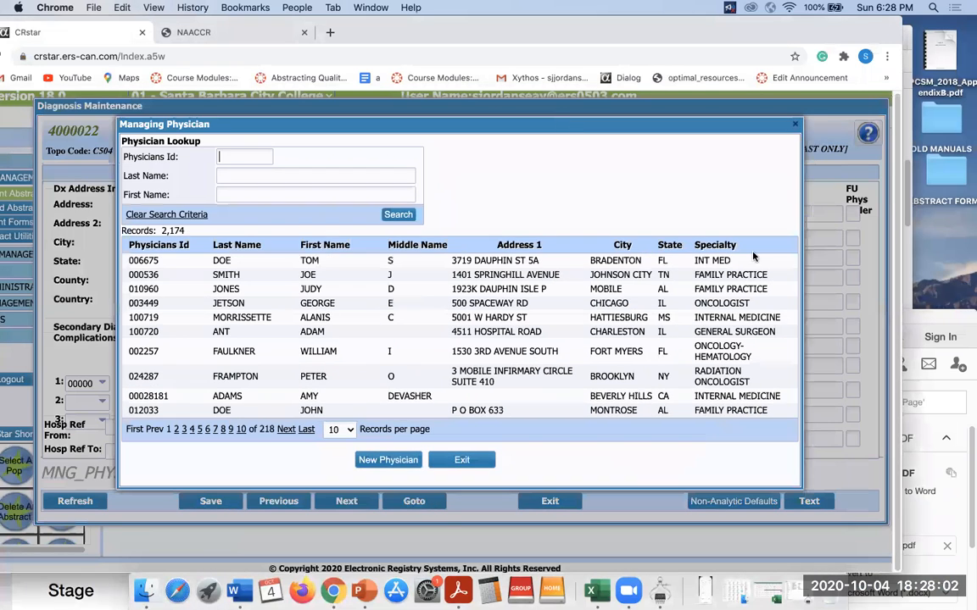
click(751, 353)
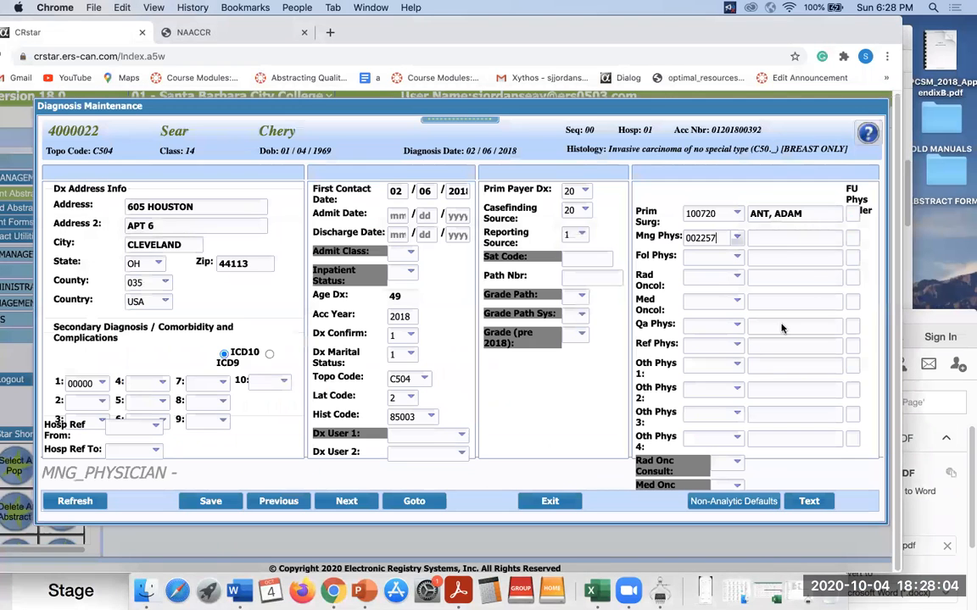
click(734, 256)
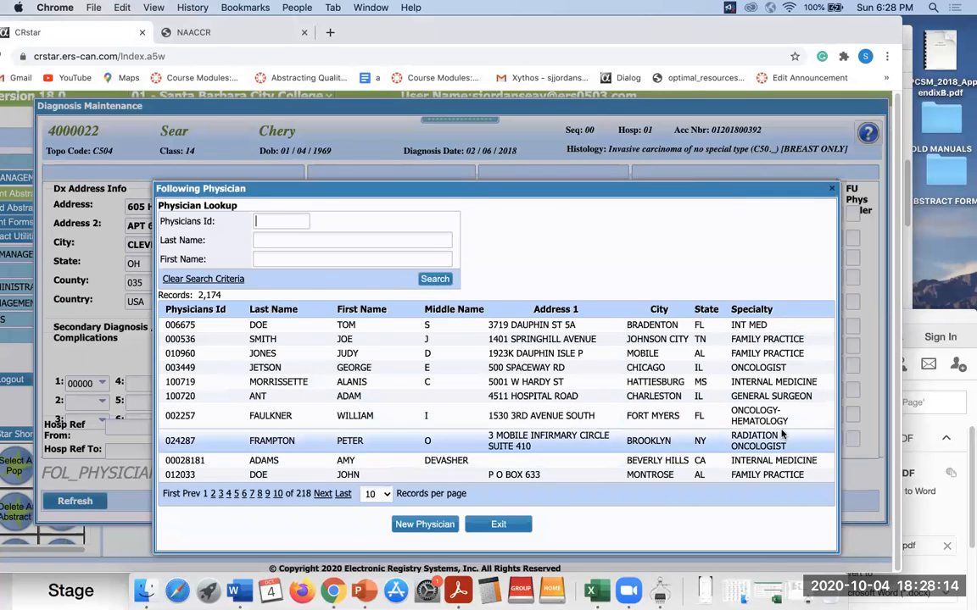
click(706, 416)
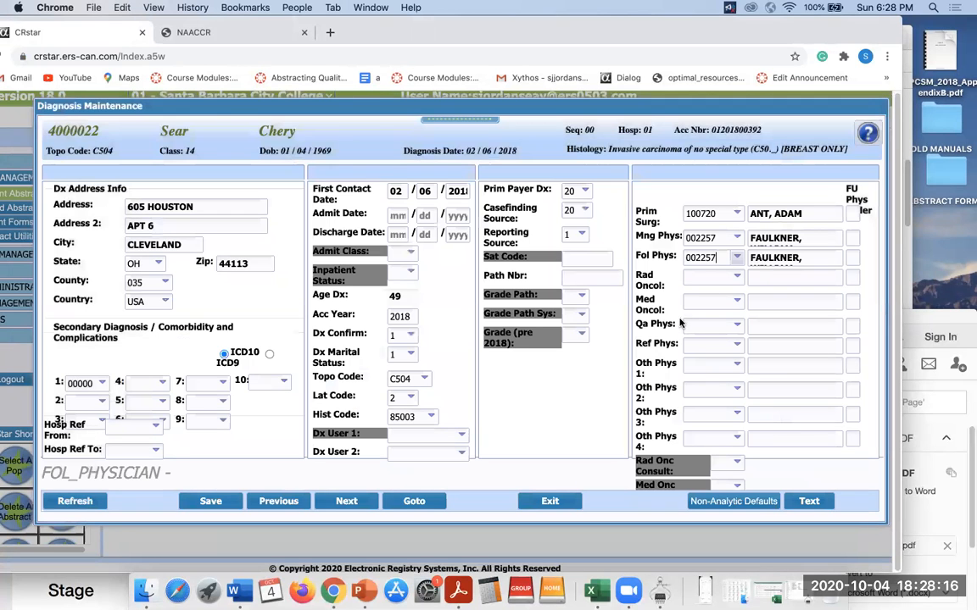
click(737, 303)
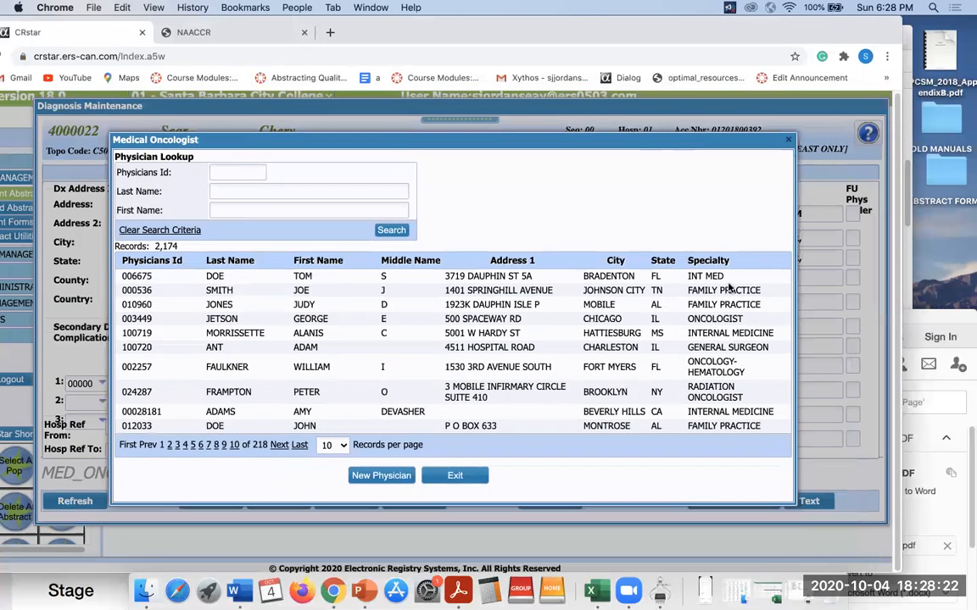
click(734, 370)
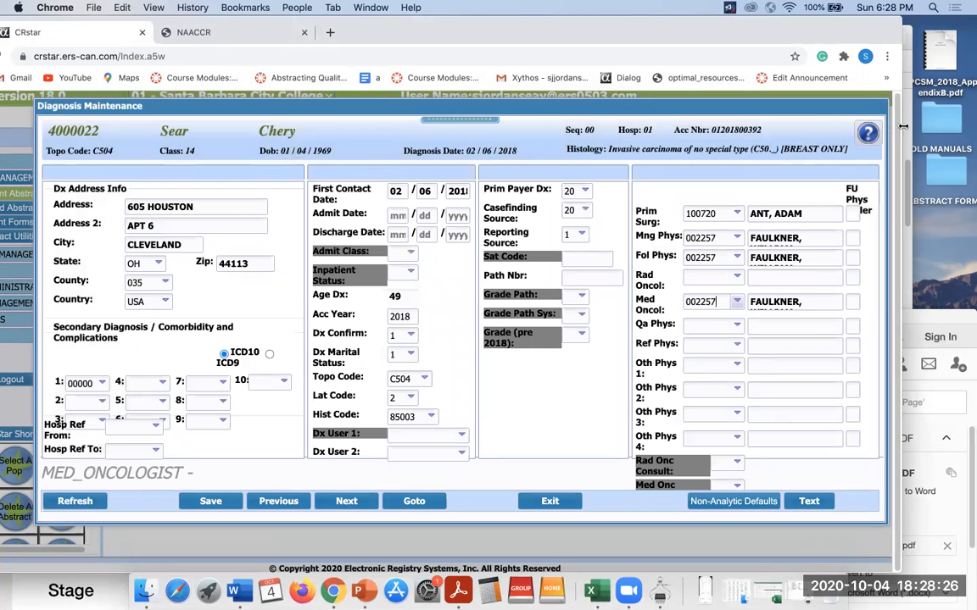
Save the diagnosis record and bring up the Diagnosis Text window.
drag(778, 105, 863, 100)
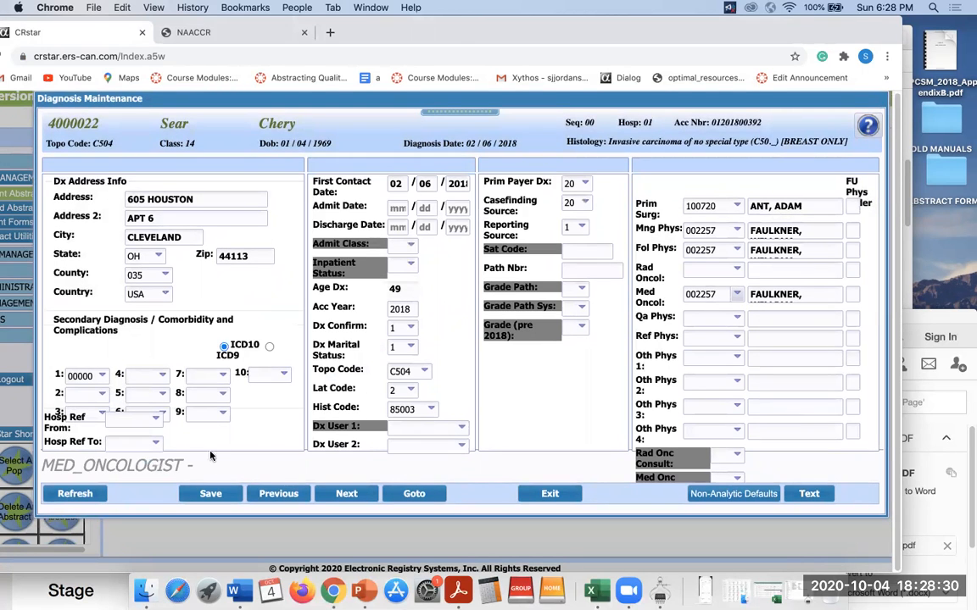
click(211, 494)
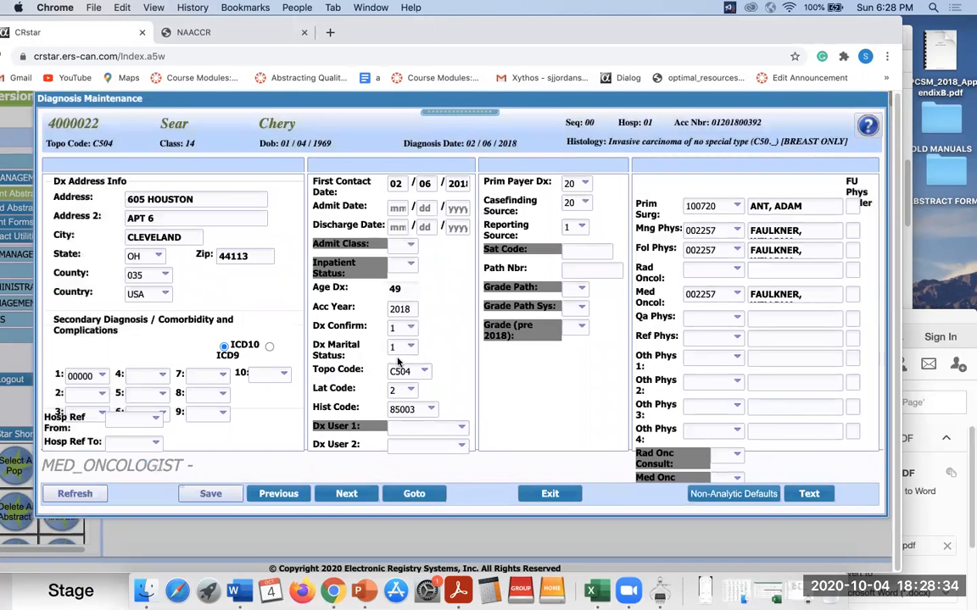
click(810, 495)
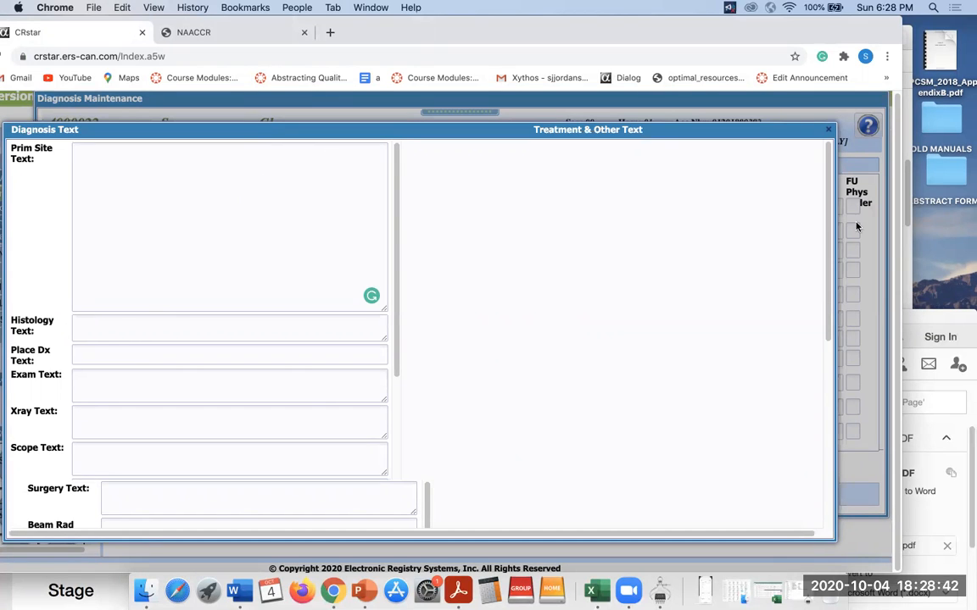
Select the 'Lt lateral breast at 2:00' phrase in the breast report's physical exam.
drag(932, 315, 940, 65)
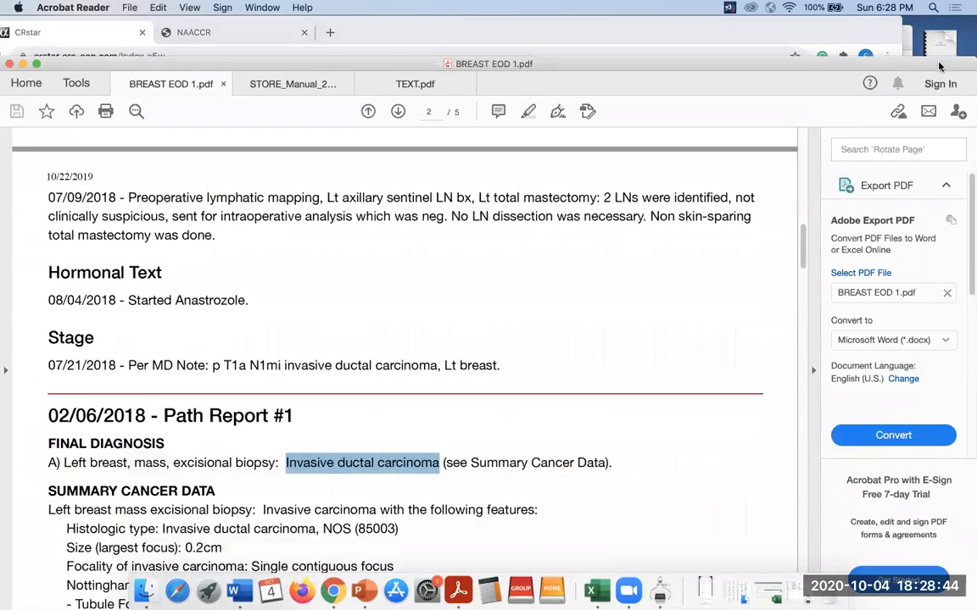
drag(802, 261, 813, 190)
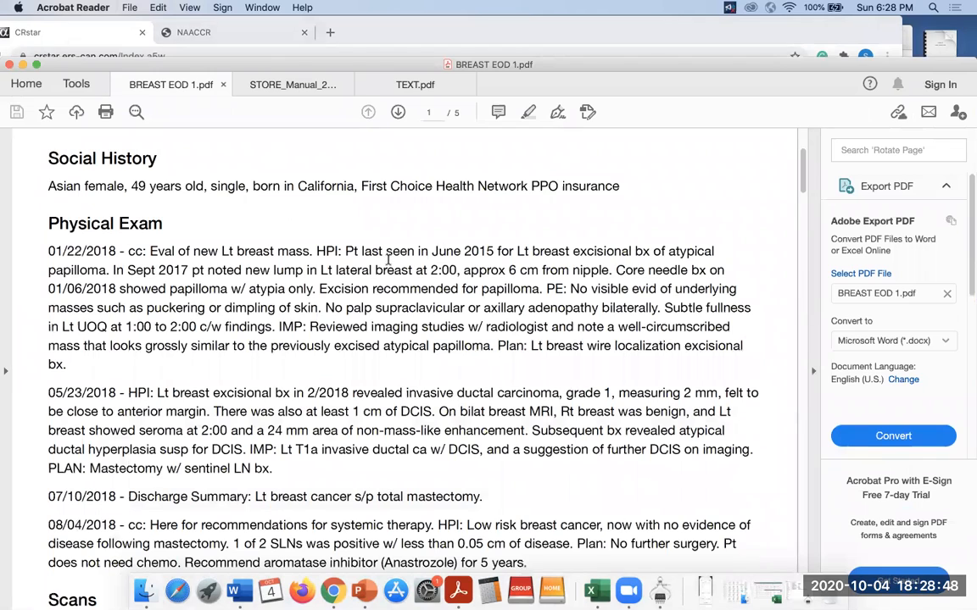
drag(320, 271, 447, 272)
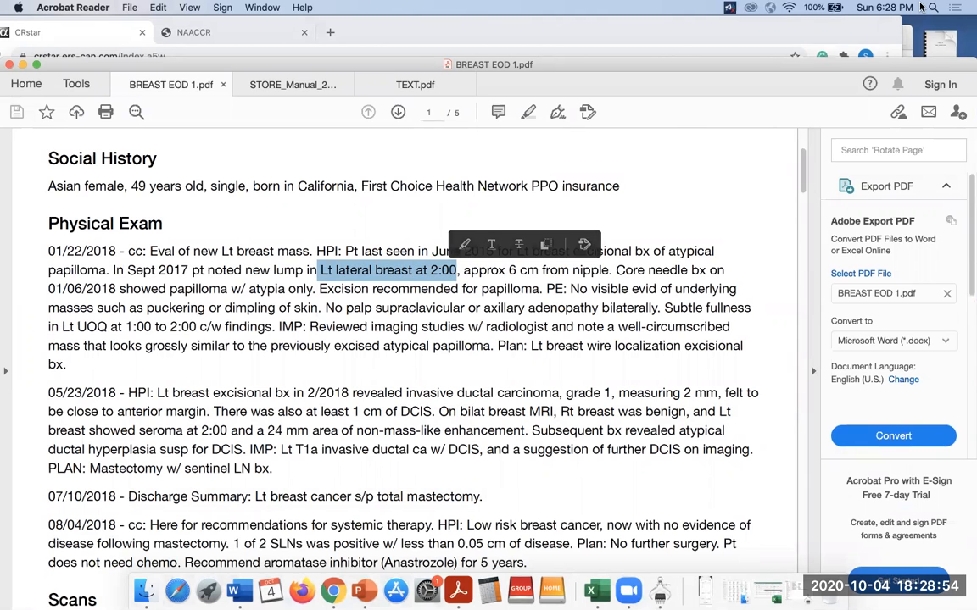
Select 'Lt breast s/p excisional bx at 2:00,' in the 02/19/2018 MRI note.
drag(836, 66, 846, 12)
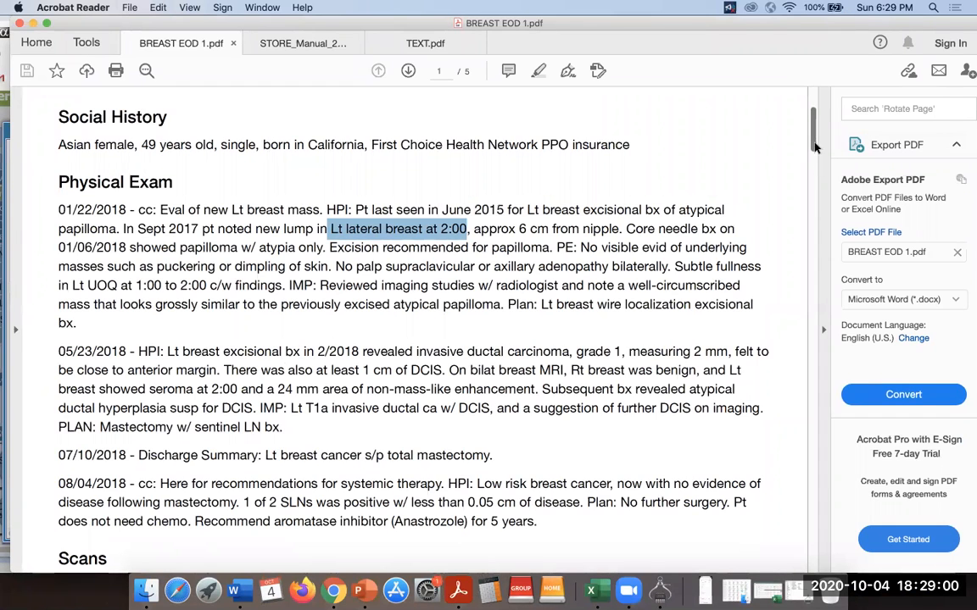
scroll(495, 220, down, 2)
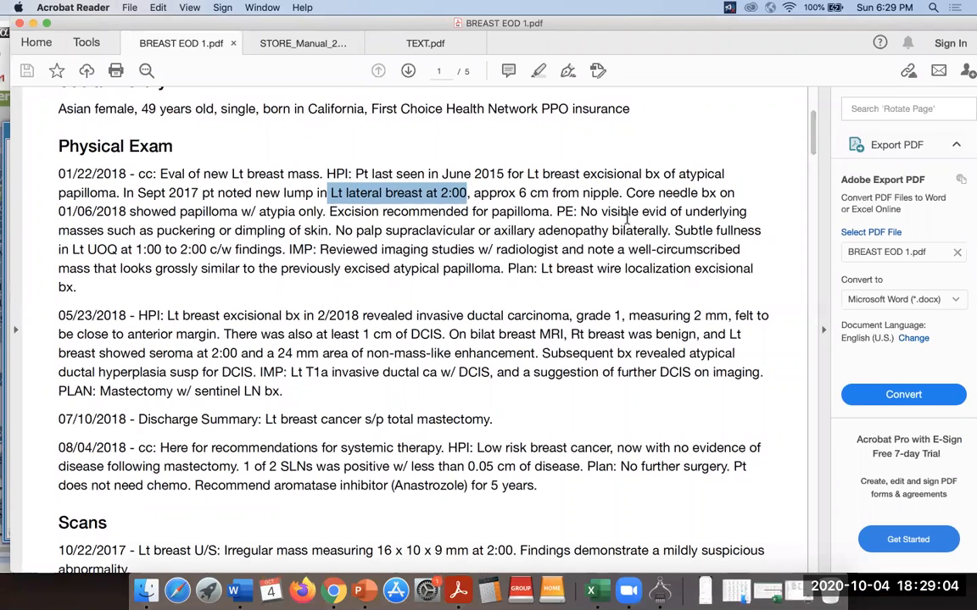
drag(810, 142, 811, 169)
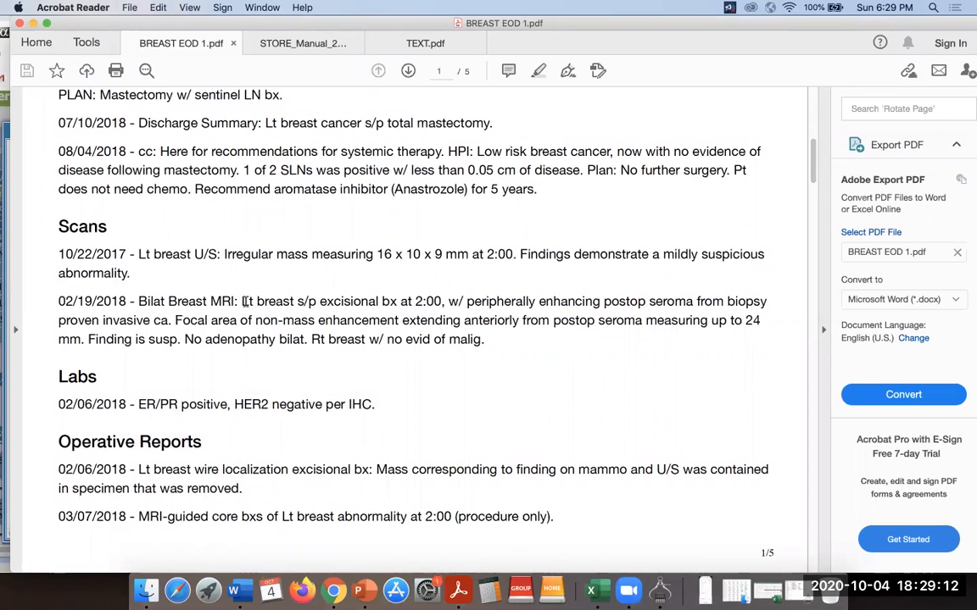
drag(243, 301, 442, 293)
key(super+c)
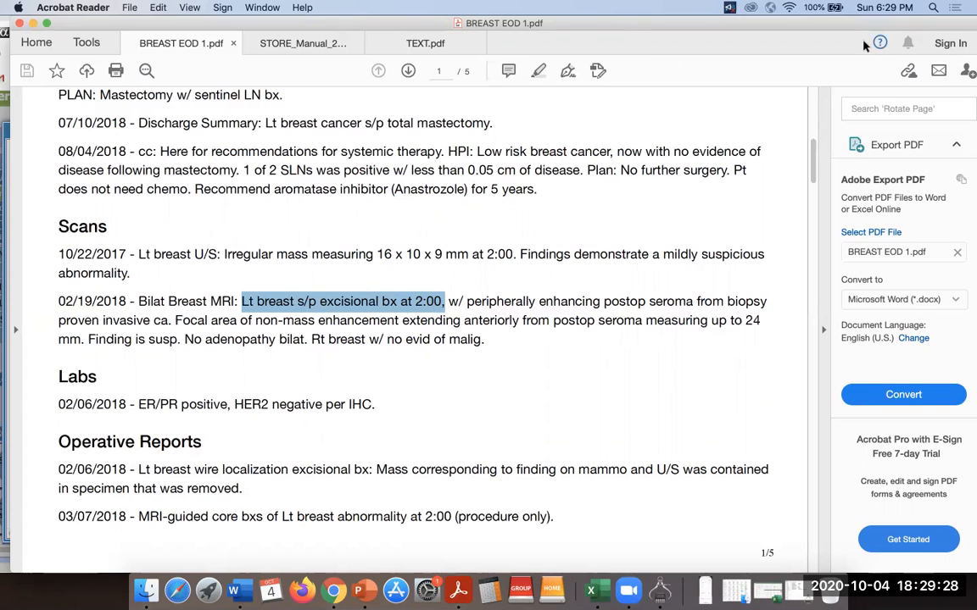
drag(844, 30, 834, 343)
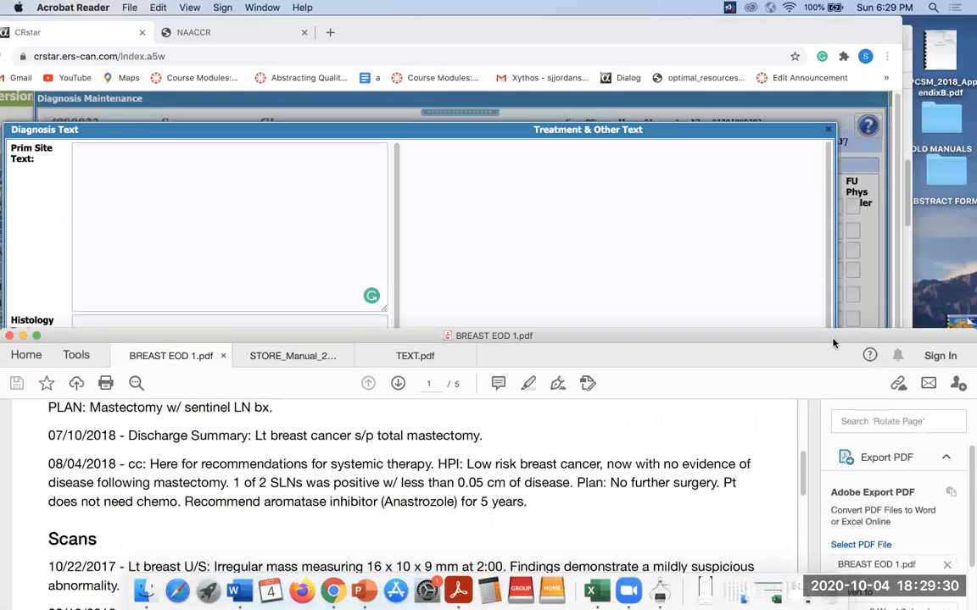
Enter the MRI date and 'Lt breast at 2:00,' in Prim Site Text, trimming 'excisional bx' and 's/p'.
click(336, 188)
text(02/189)
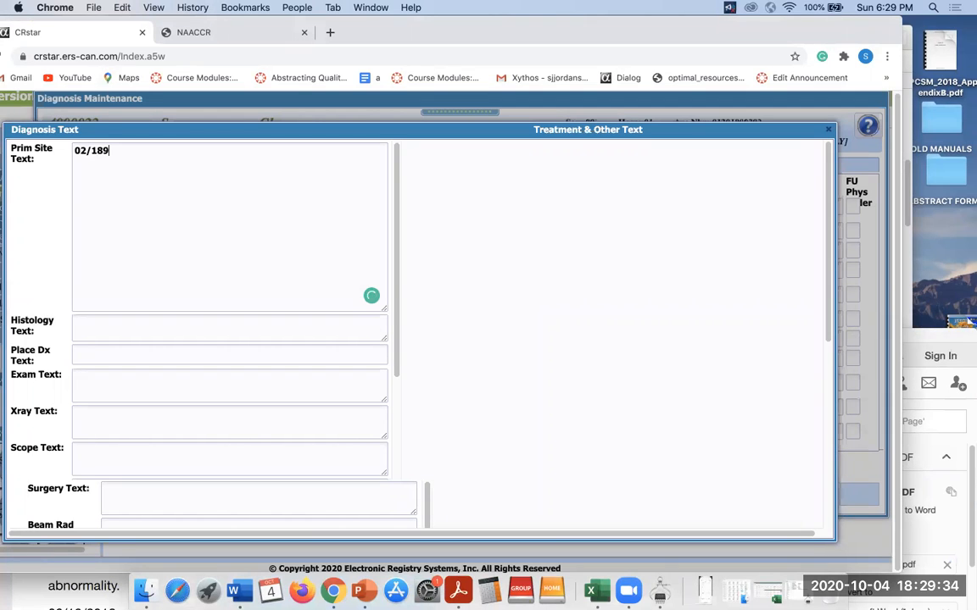
key(BackSpace)
key(super+v)
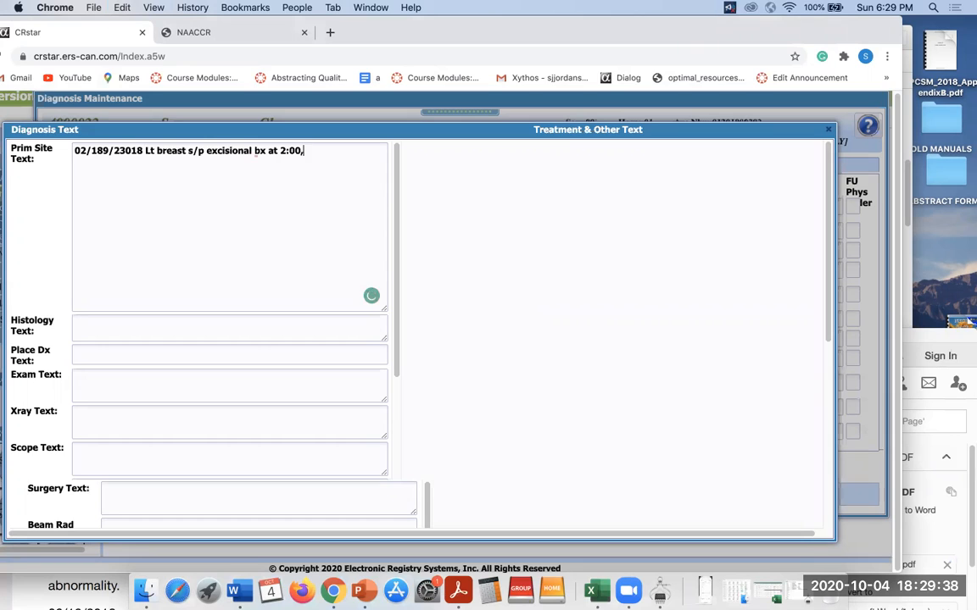
mouse_move(265, 151)
key(BackSpace)
key(BackSpace)
key(BackSpace)
key(BackSpace)
key(BackSpace)
key(BackSpace)
key(BackSpace)
key(BackSpace)
key(BackSpace)
key(BackSpace)
key(BackSpace)
key(BackSpace)
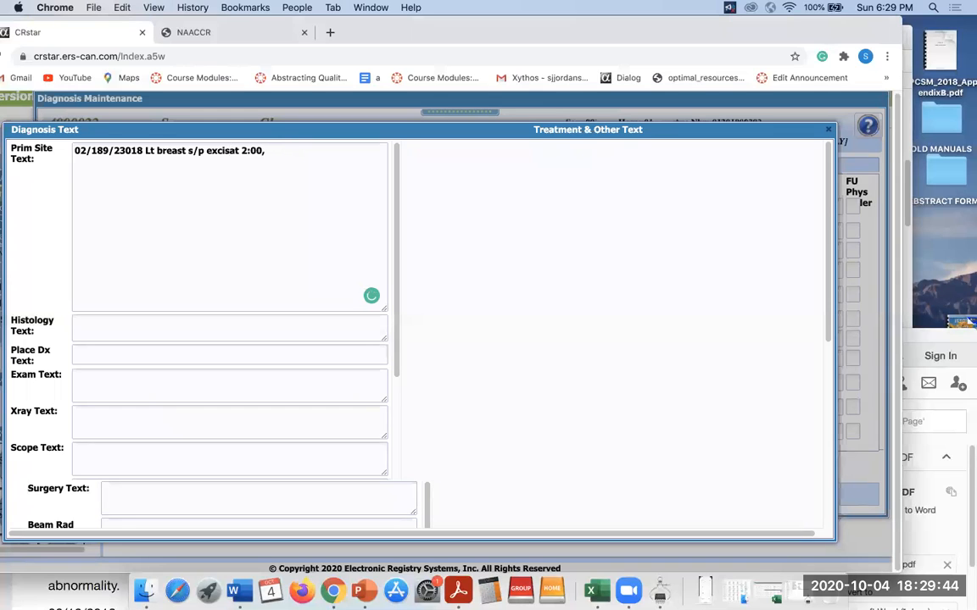
key(BackSpace)
key(BackSpace)
key(BackSpace)
key(BackSpace)
key(BackSpace)
key(BackSpace)
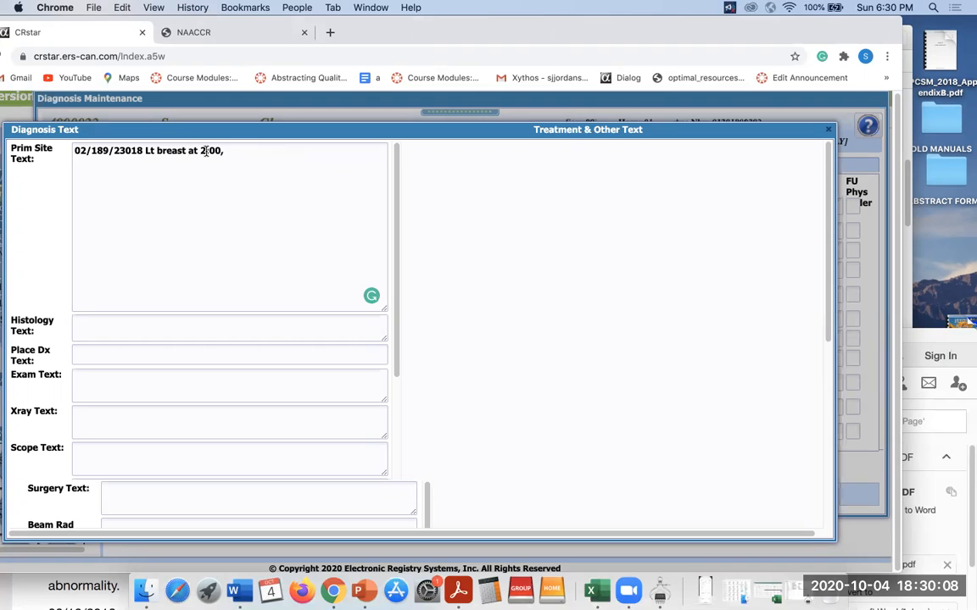
click(150, 332)
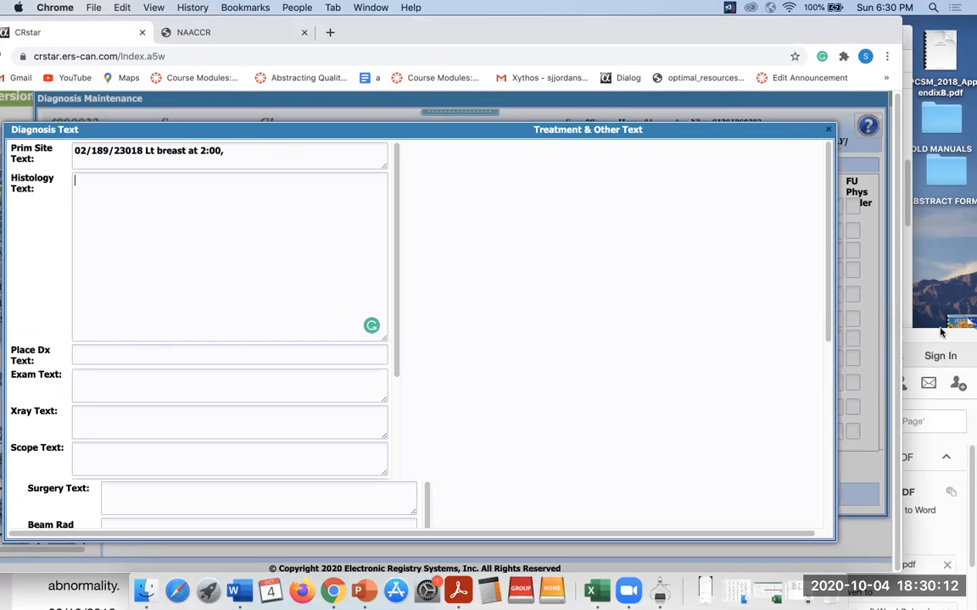
Locate 'Invasive ductal carcinoma' in the breast report's final diagnosis.
click(943, 332)
drag(942, 332, 943, 86)
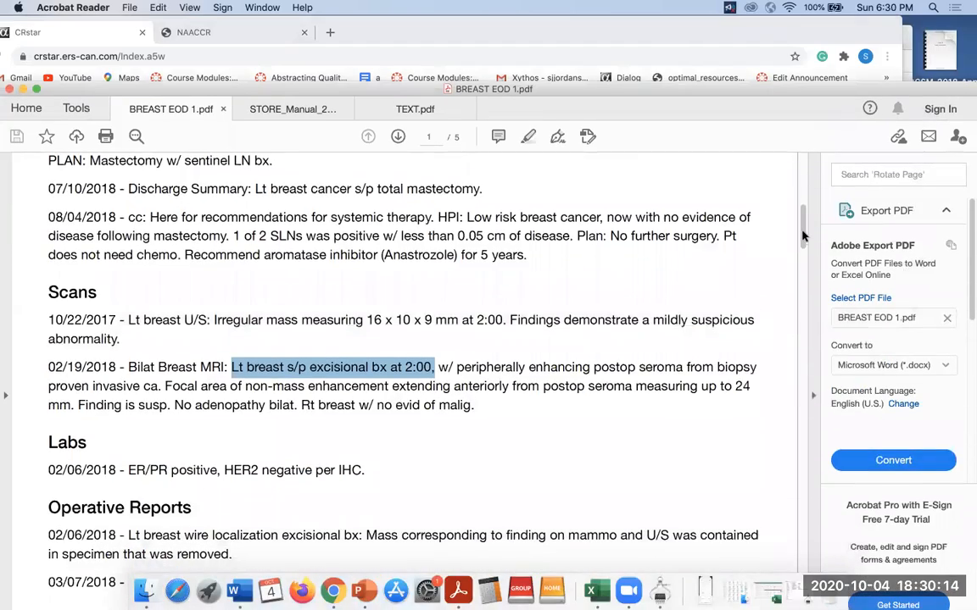
drag(802, 245, 798, 303)
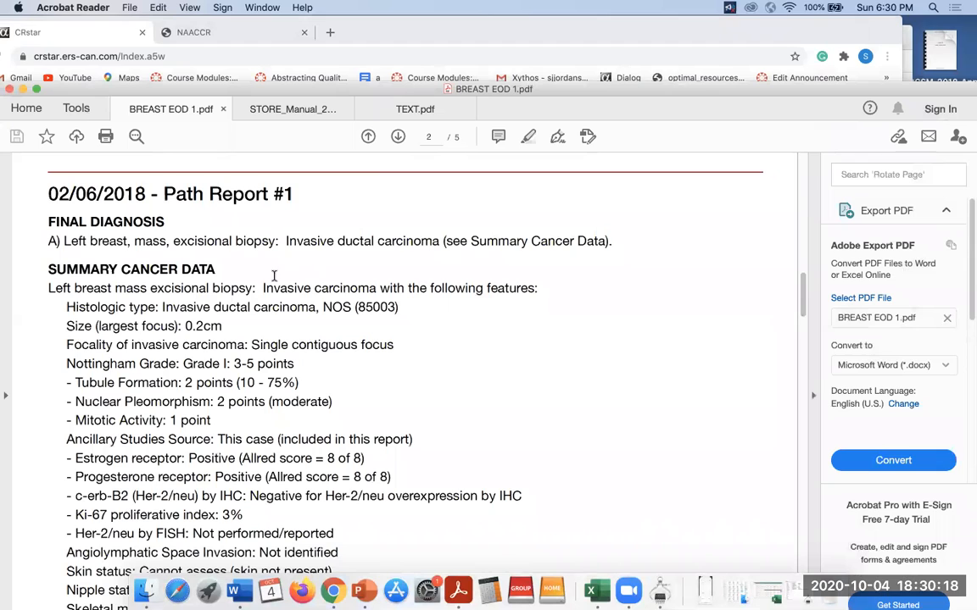
drag(284, 240, 439, 242)
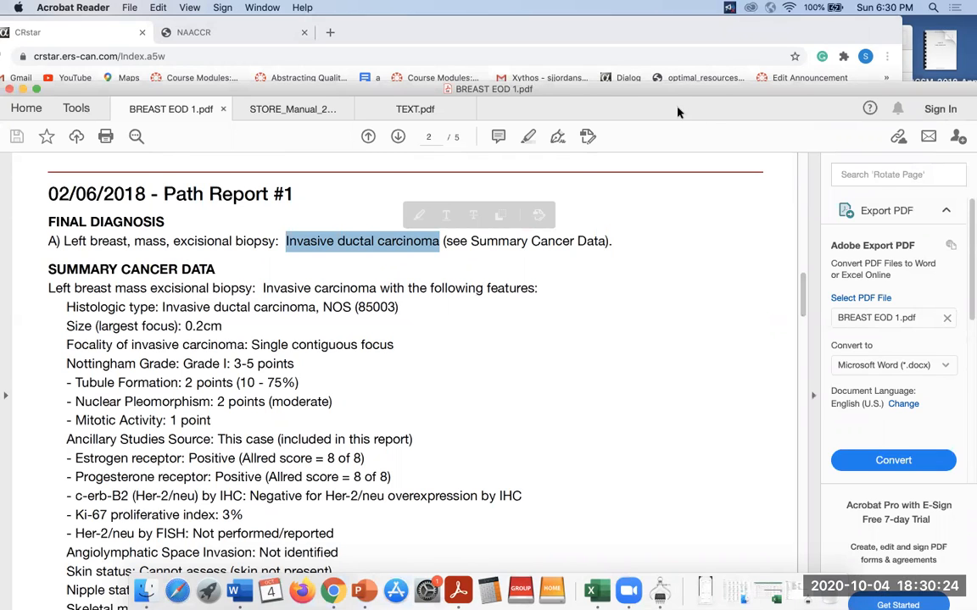
drag(678, 112, 691, 323)
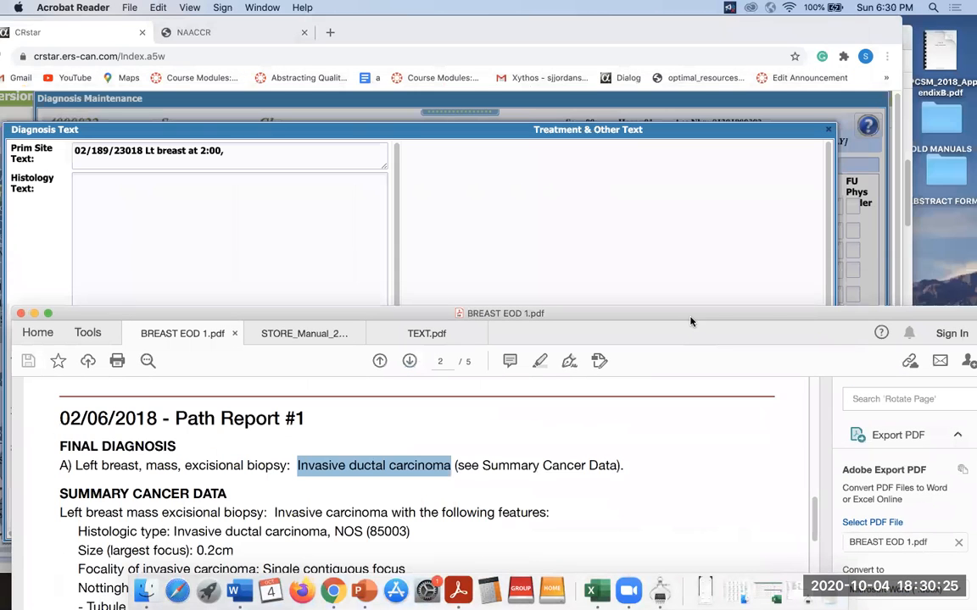
Enter '02/06/2018 Invasive ductal carcinoma' as Histology Text and '02/06/2018 Santa Barbara City' as Place Dx Text.
click(195, 200)
text(02)
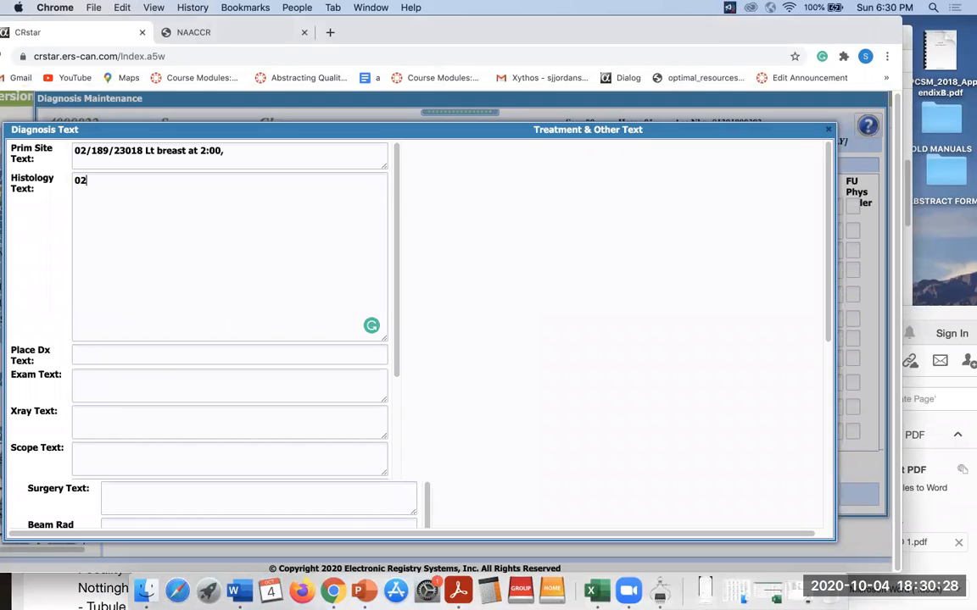
text(/06/2018 Invasive ductal carcinoma)
click(109, 354)
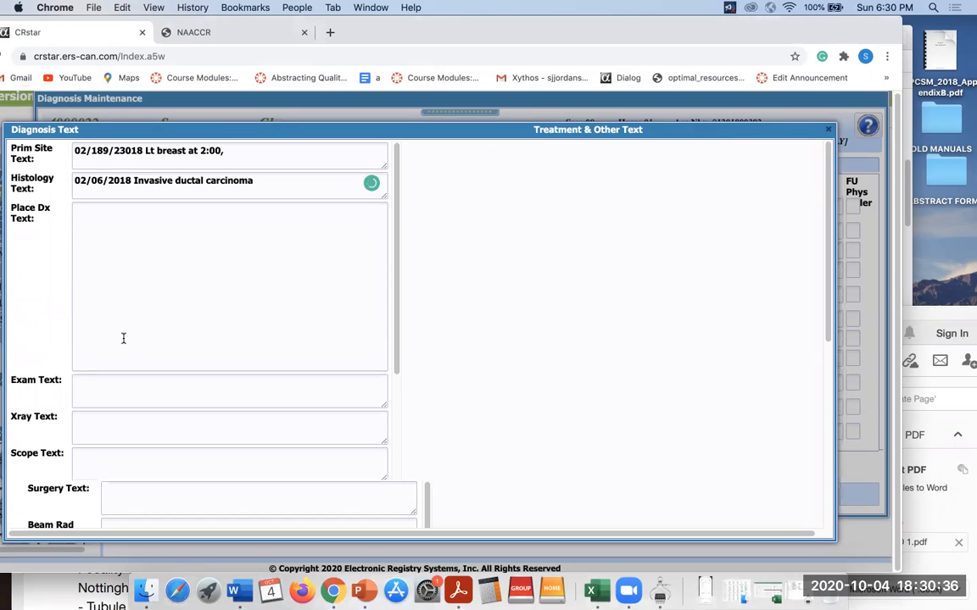
text(02/06/2018)
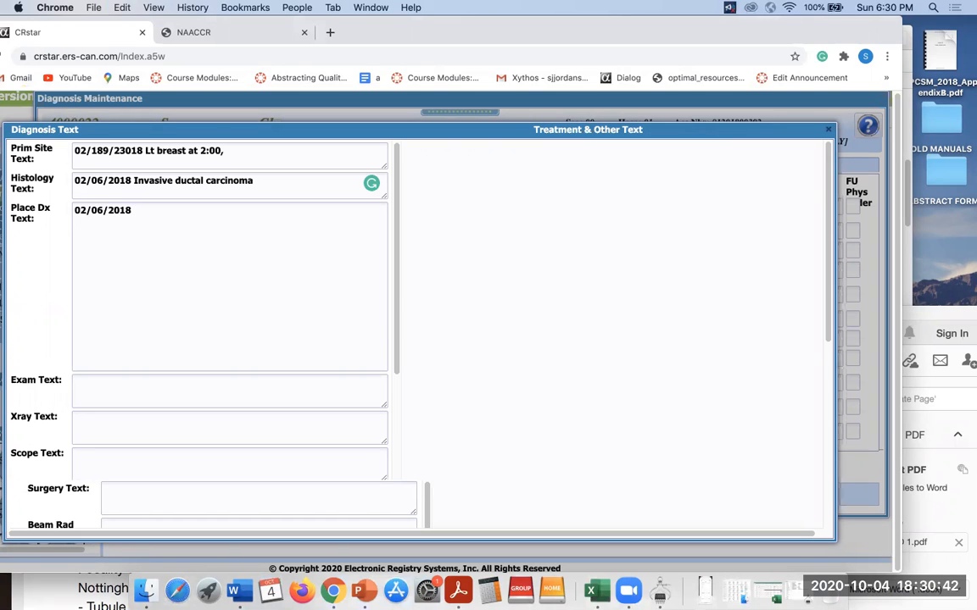
text( Santa Barbara City College)
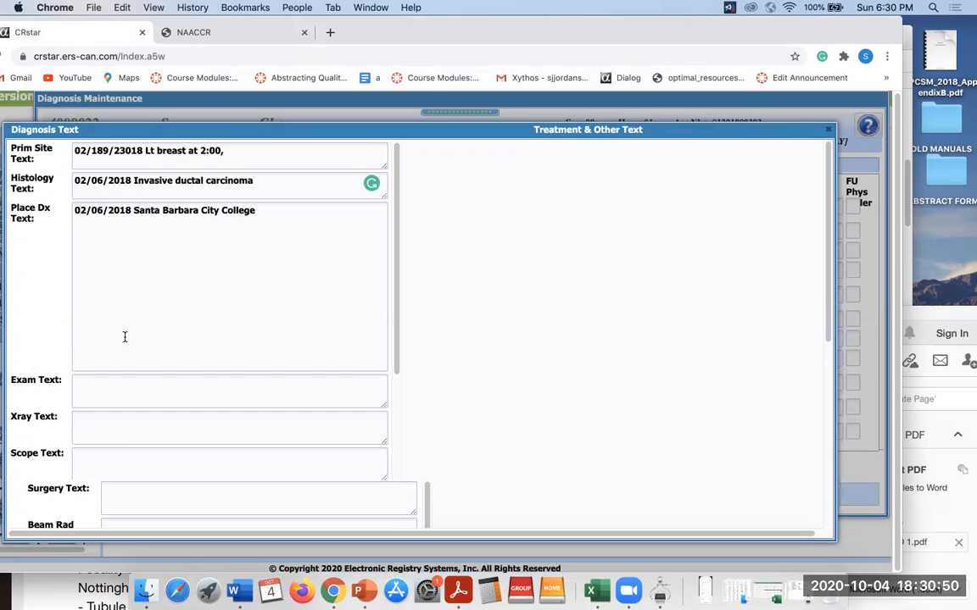
Bring BREAST EOD 1.pdf forward and scroll to the Physical Exam section on page 1.
click(159, 393)
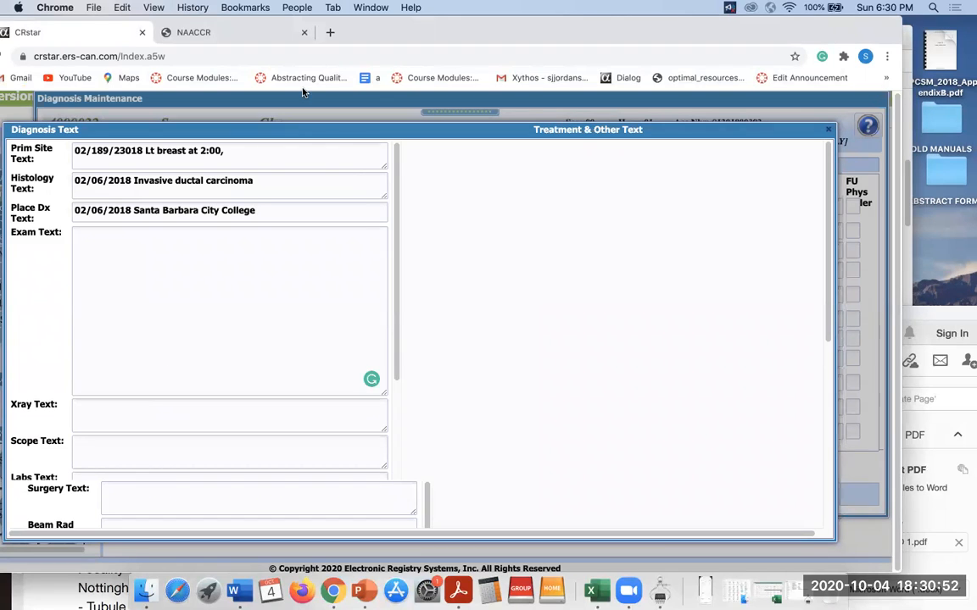
drag(645, 41, 643, 105)
drag(902, 311, 888, 75)
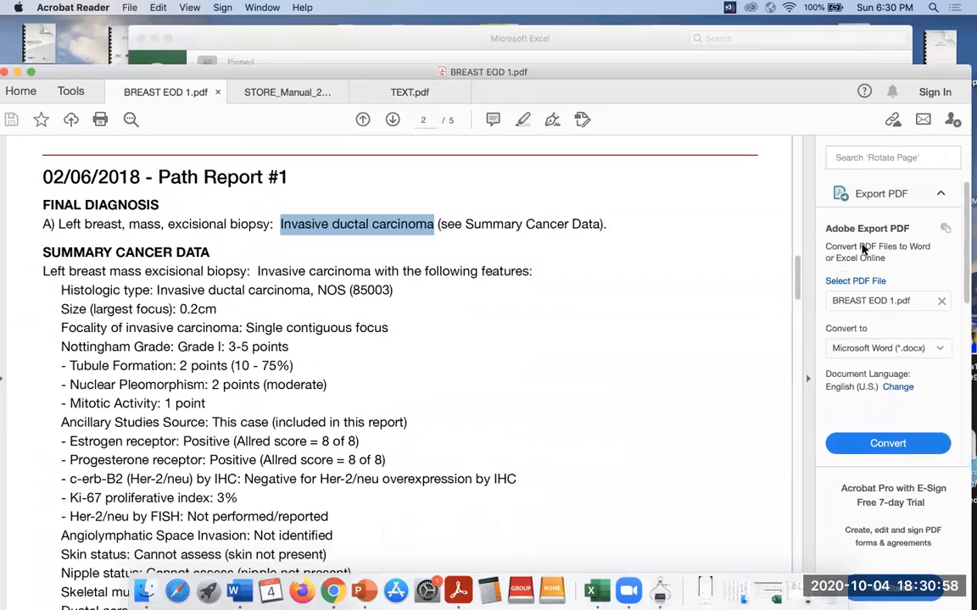
scroll(806, 218, up, 5)
scroll(806, 219, up, 15)
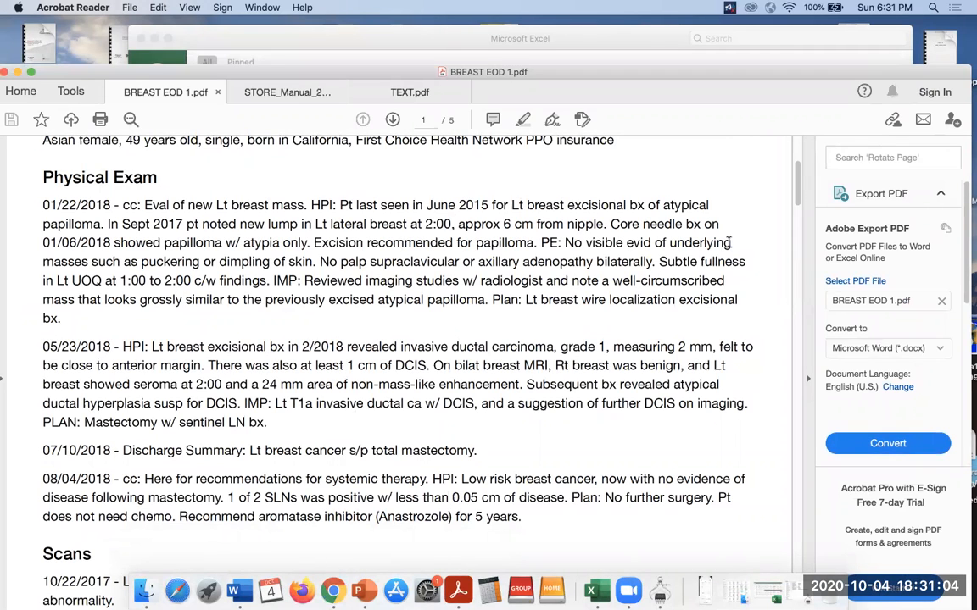
scroll(800, 192, down, 2)
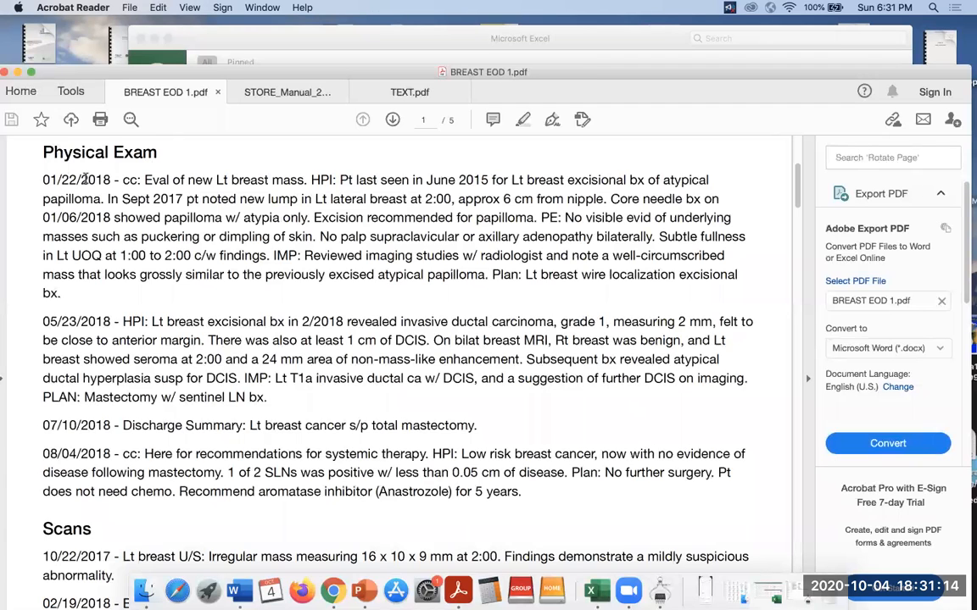
Select the 01/22/2018 and 05/23/2018 exam notes, then return to CRStar's Exam Text field.
mouse_move(42, 180)
mouse_down()
mouse_move(453, 328)
mouse_move(456, 445)
mouse_move(528, 496)
mouse_up()
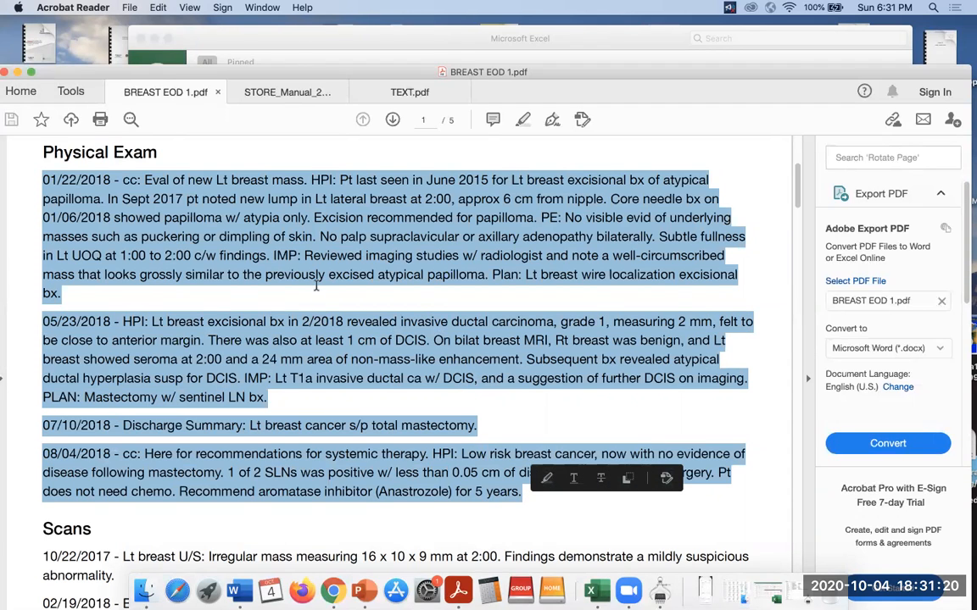
click(409, 414)
drag(480, 426, 206, 379)
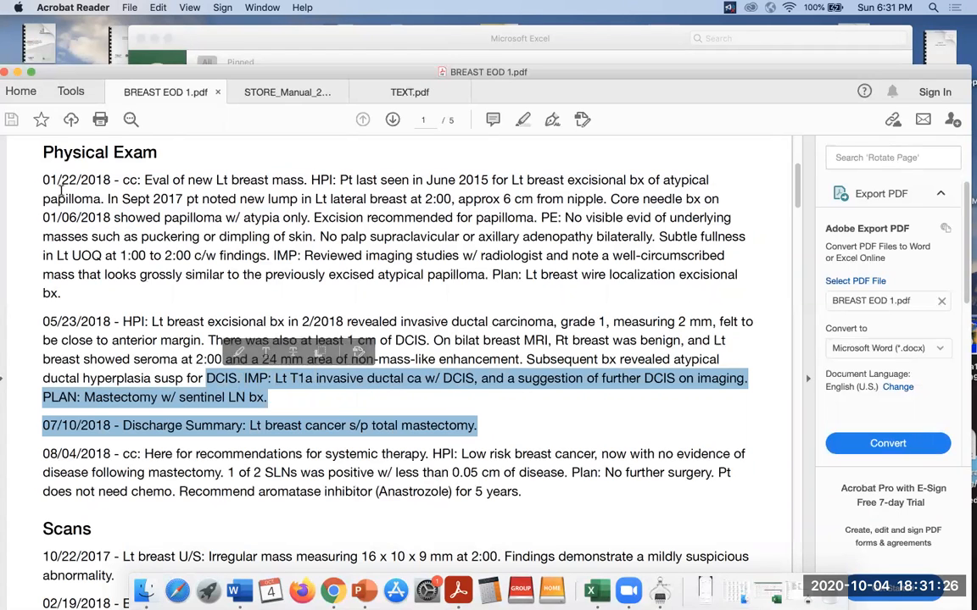
mouse_move(42, 176)
mouse_down()
mouse_move(486, 386)
mouse_move(502, 430)
mouse_move(478, 429)
mouse_move(506, 395)
mouse_move(418, 404)
mouse_move(41, 399)
mouse_move(268, 397)
mouse_up()
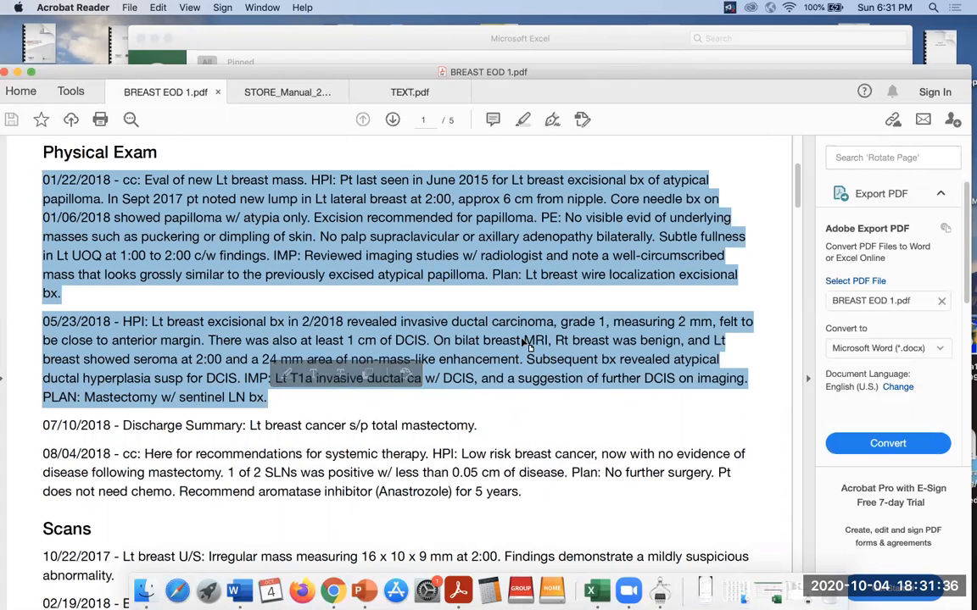
drag(704, 68, 797, 307)
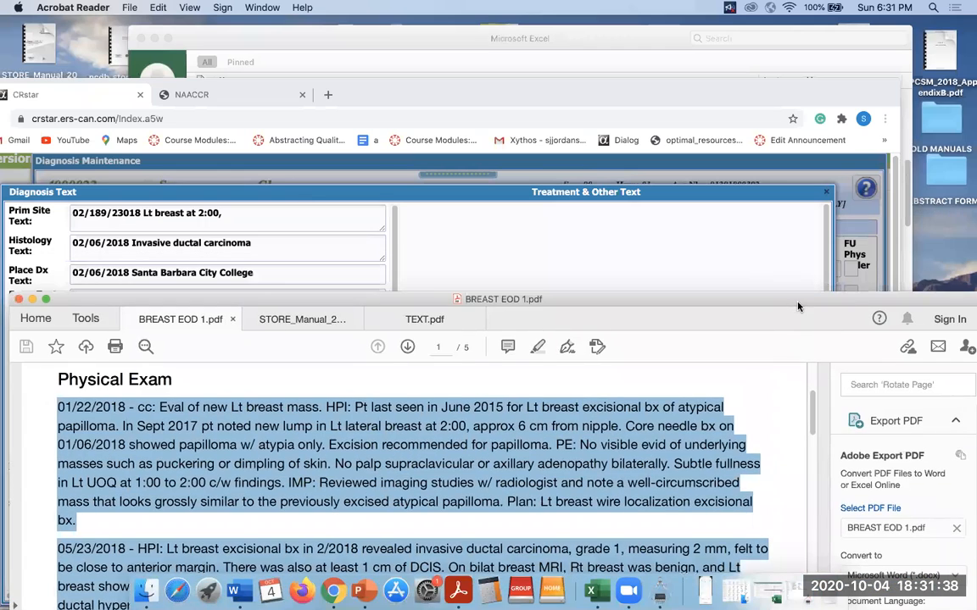
click(715, 259)
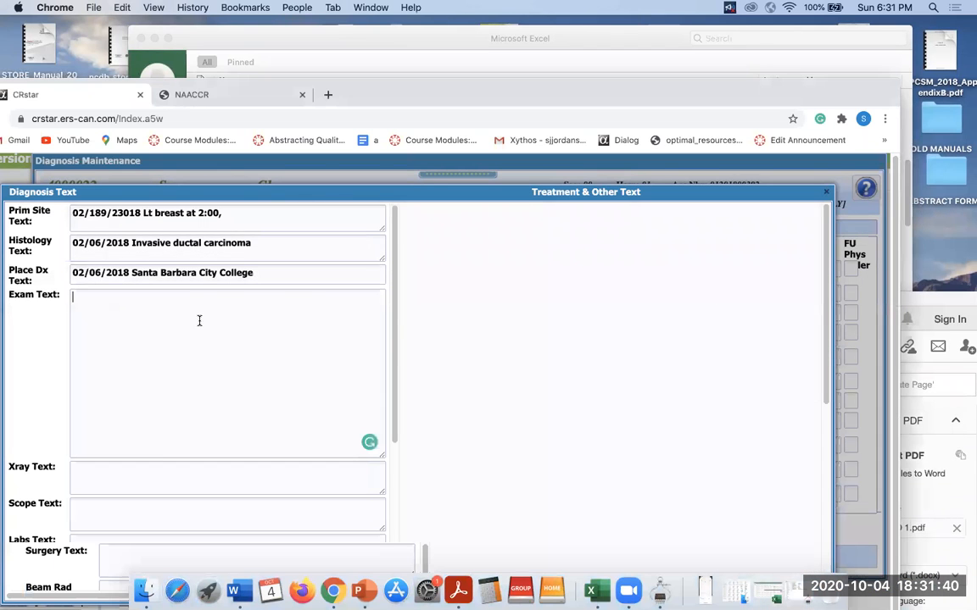
Paste both exam notes into Exam Text and check its 1209-character length against the 1000 maximum.
key(super+v)
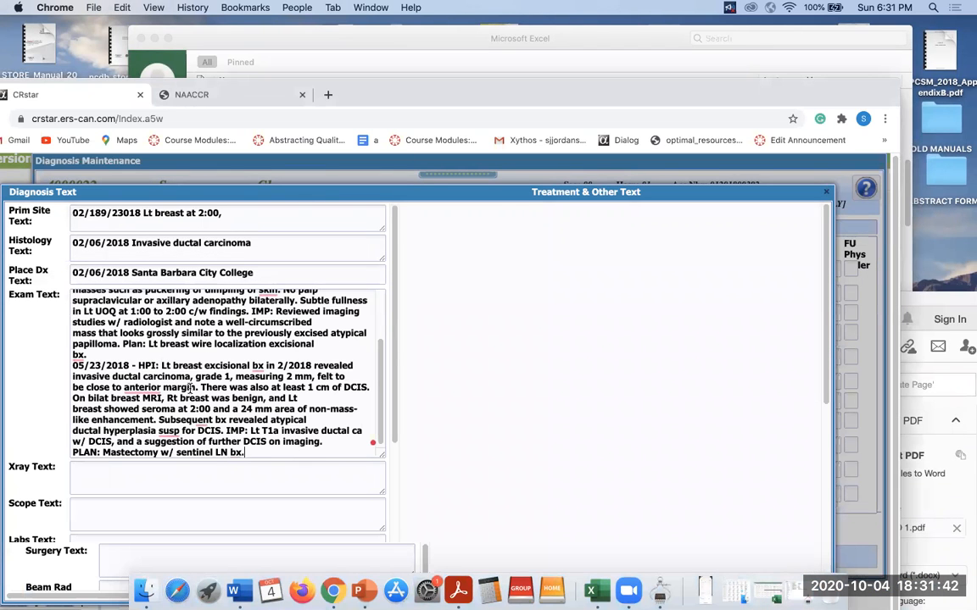
click(196, 384)
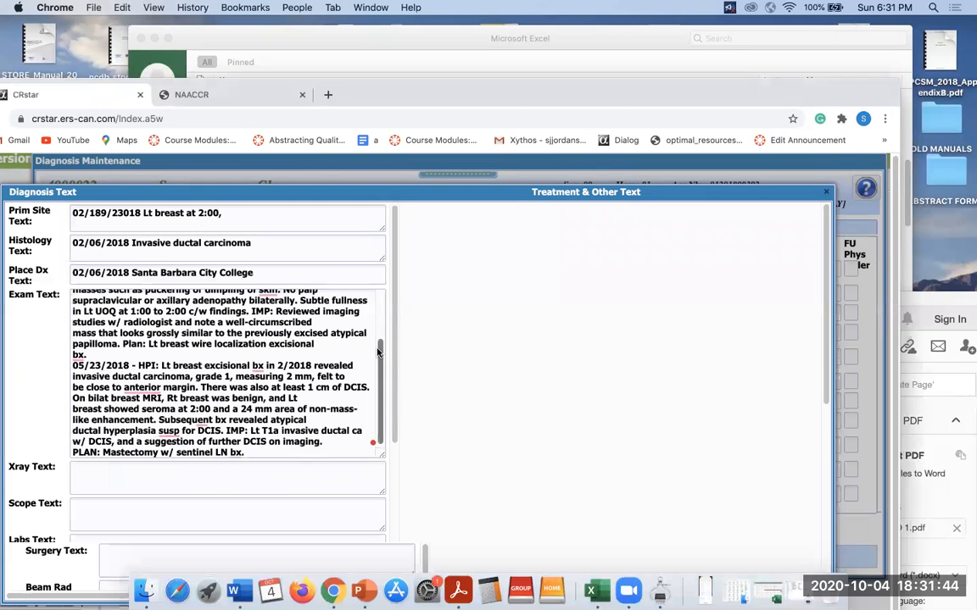
drag(380, 350, 392, 285)
drag(748, 98, 755, 19)
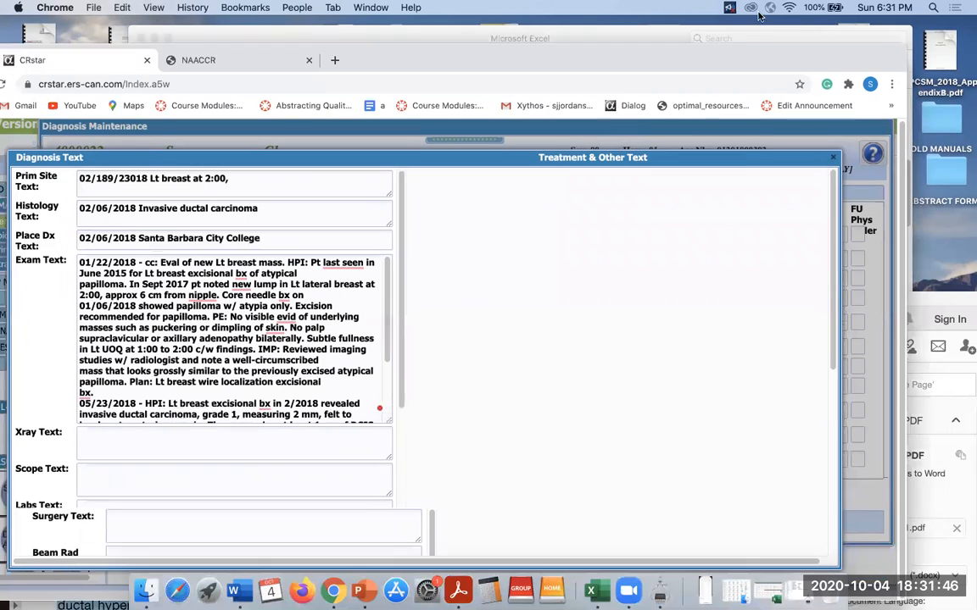
drag(391, 297, 389, 365)
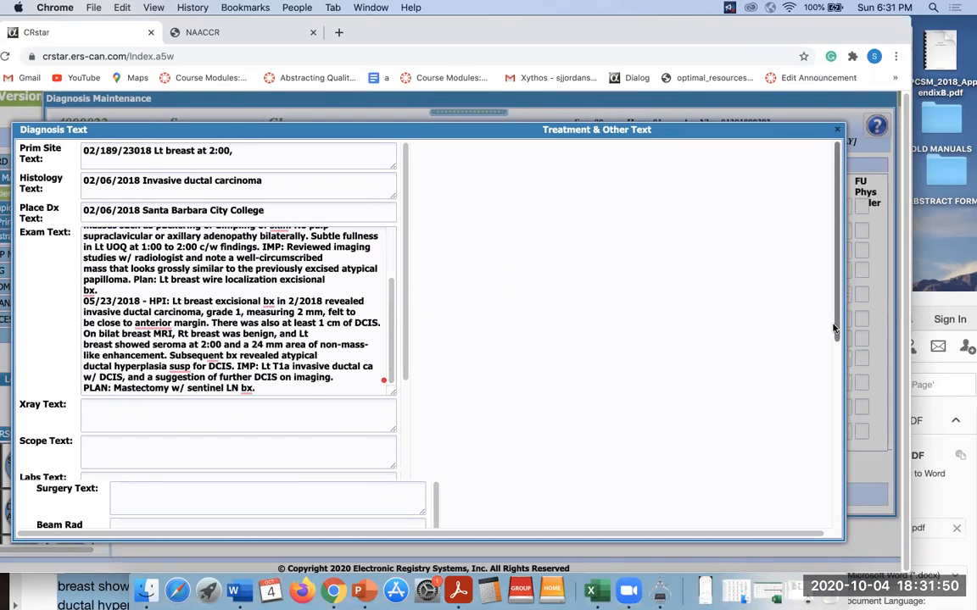
scroll(797, 407, down, 10)
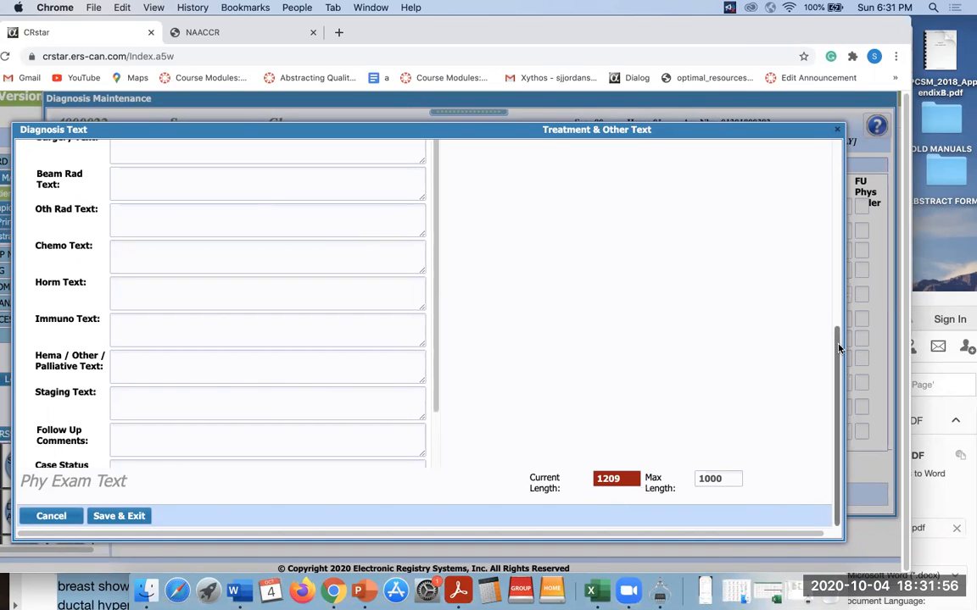
scroll(839, 347, up, 10)
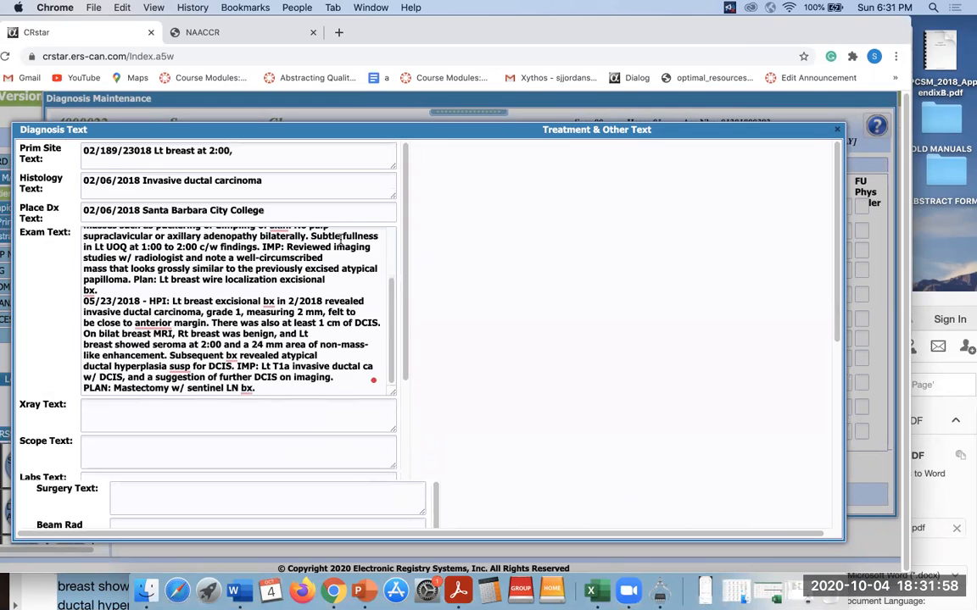
scroll(341, 238, up, 5)
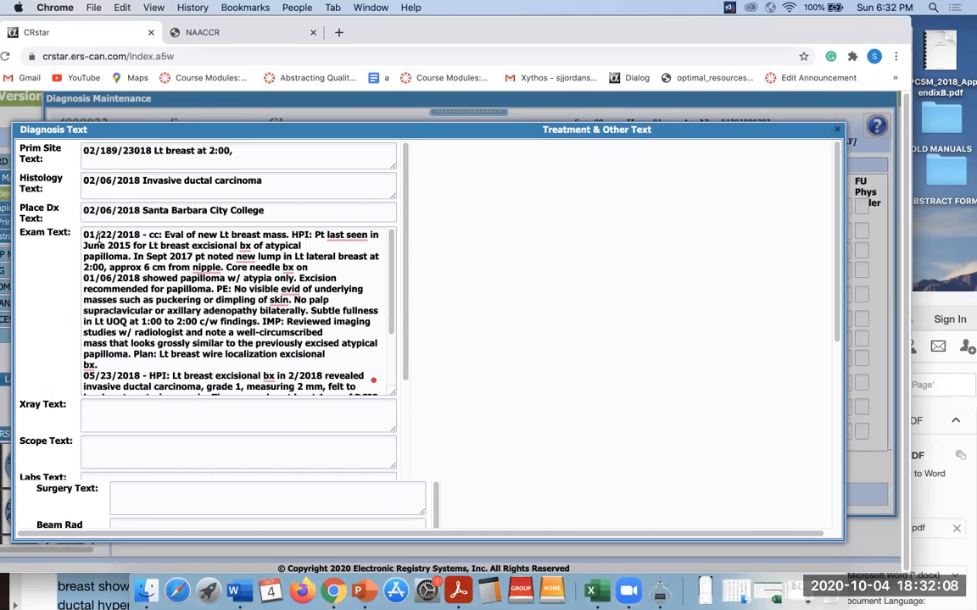
Delete the June 2015 sentence, the HPI: and cc: labels, and the Sept 2017 core needle passage from Exam Text.
drag(314, 235, 133, 257)
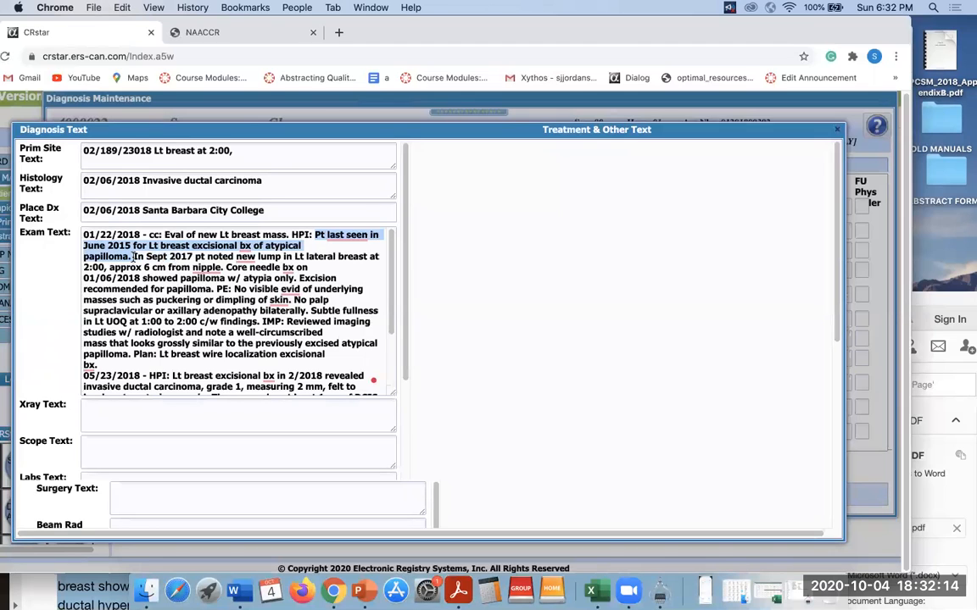
key(BackSpace)
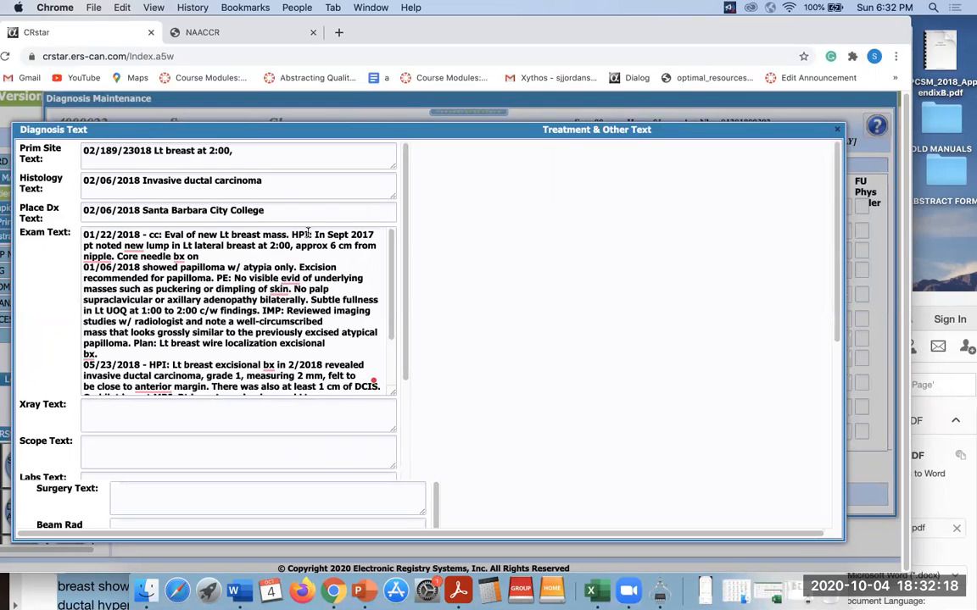
drag(311, 234, 290, 234)
key(BackSpace)
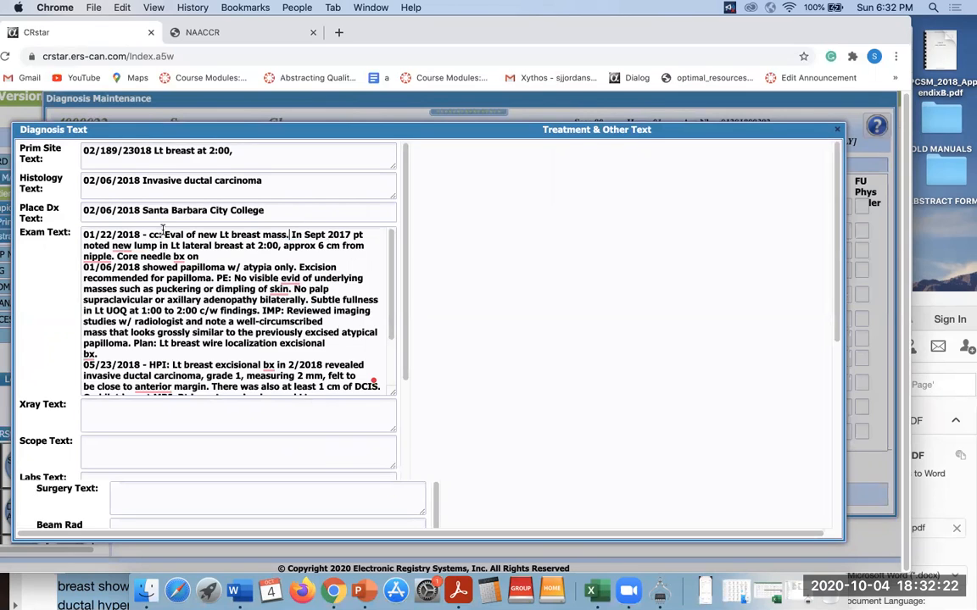
drag(162, 235, 148, 235)
key(BackSpace)
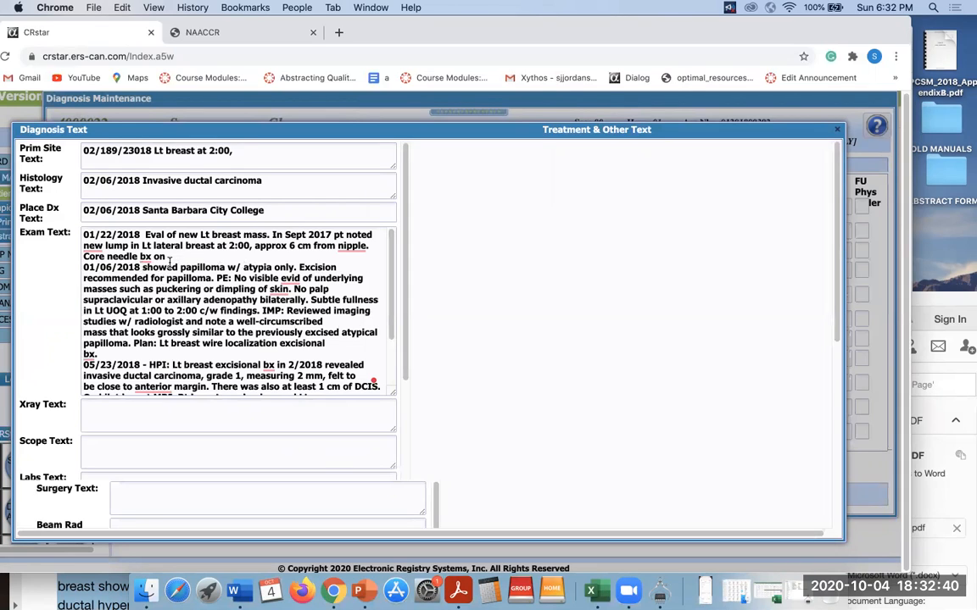
drag(273, 235, 317, 251)
key(BackSpace)
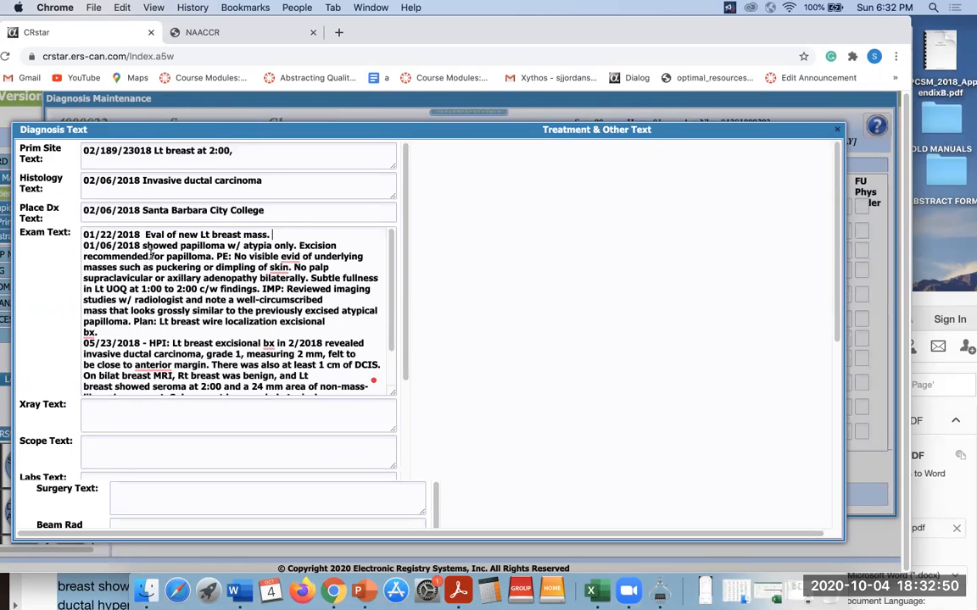
Abbreviate 'recommended' as REC and bring up NAACCR's Appendix G abbreviation list.
double_click(115, 255)
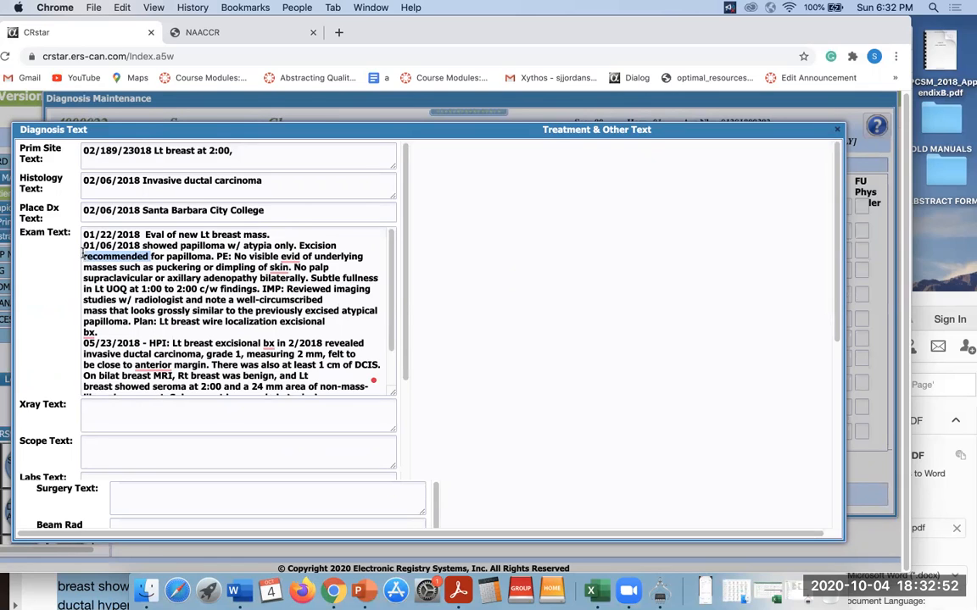
text(E)
key(BackSpace)
text(REC for)
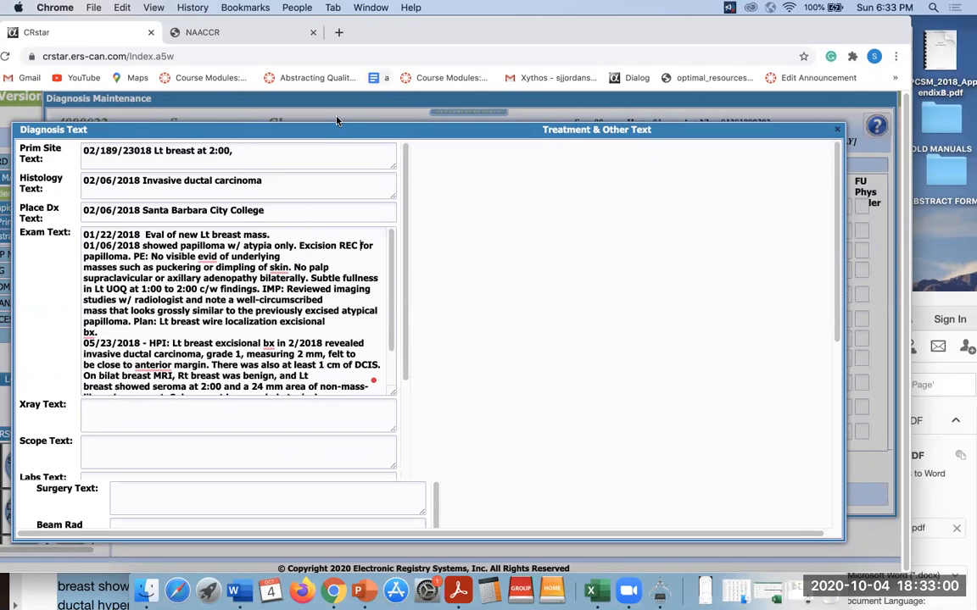
click(254, 34)
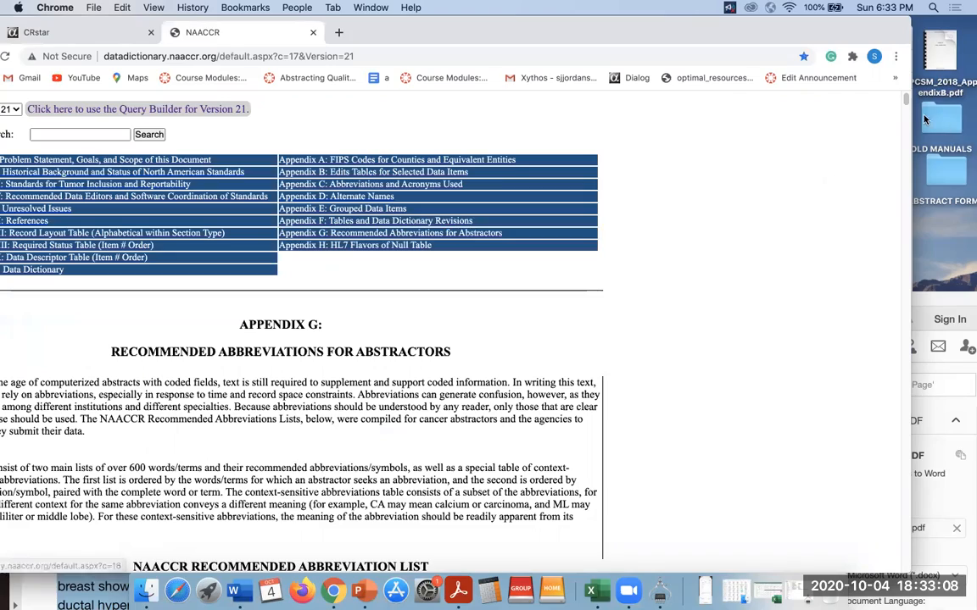
Scroll NAACCR's Appendix G table to the R entries, confirming REC means Recommend, then return to CRStar.
drag(904, 98, 895, 480)
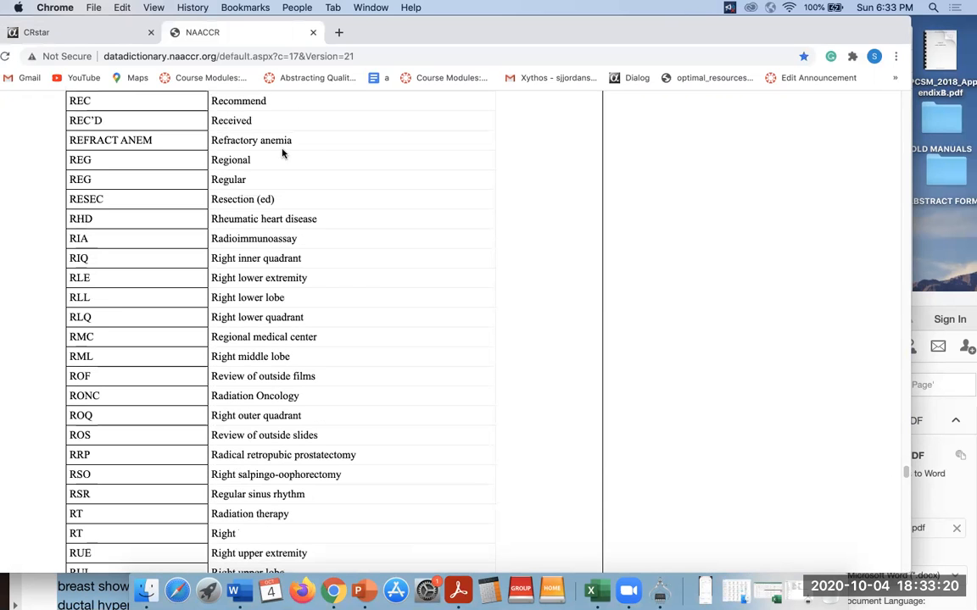
click(83, 32)
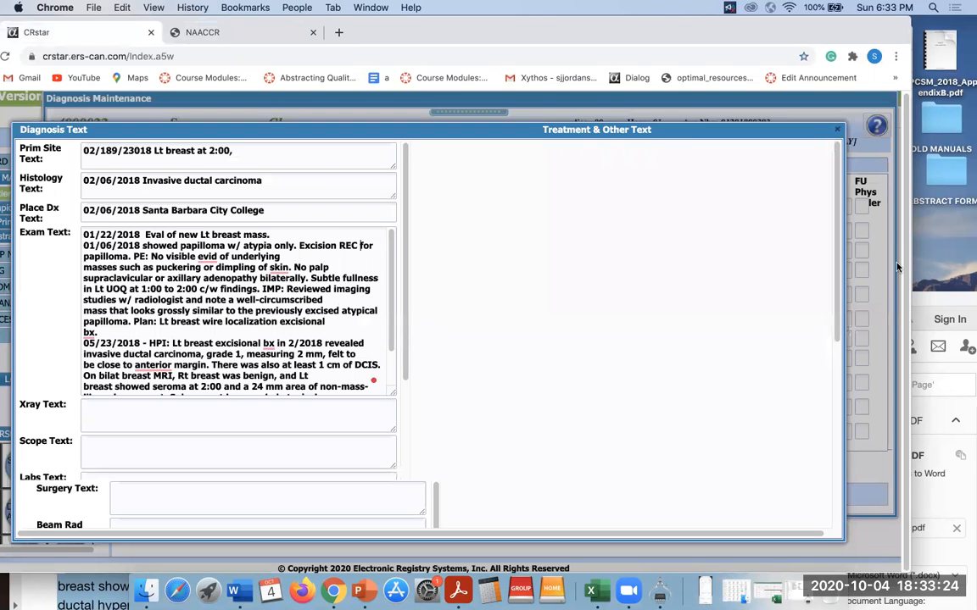
Change 'anterior' to ANT so the sentence reads 'felt to be close to ANT margin.'.
scroll(818, 501, down, 5)
scroll(831, 382, up, 10)
drag(386, 291, 392, 356)
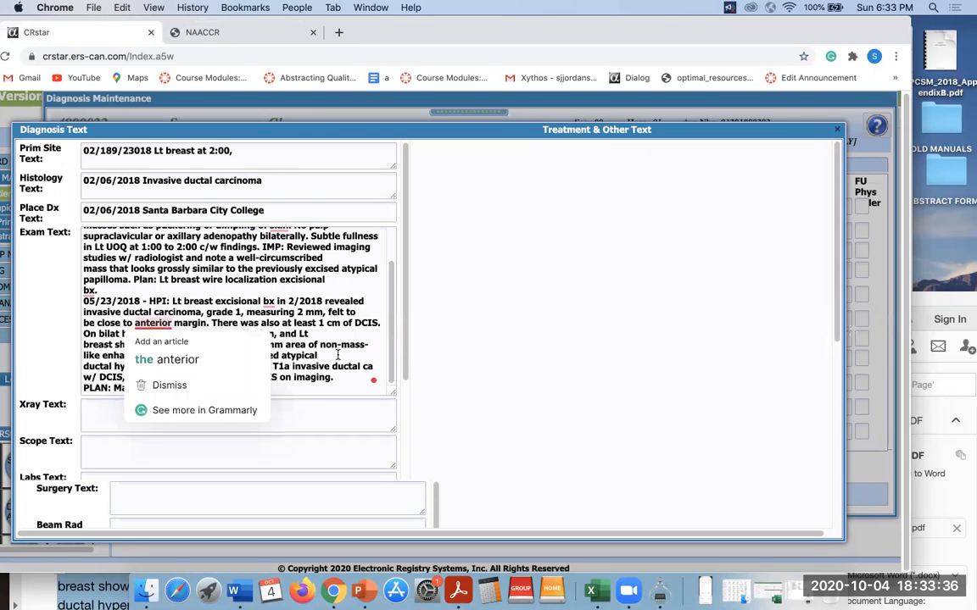
mouse_move(161, 326)
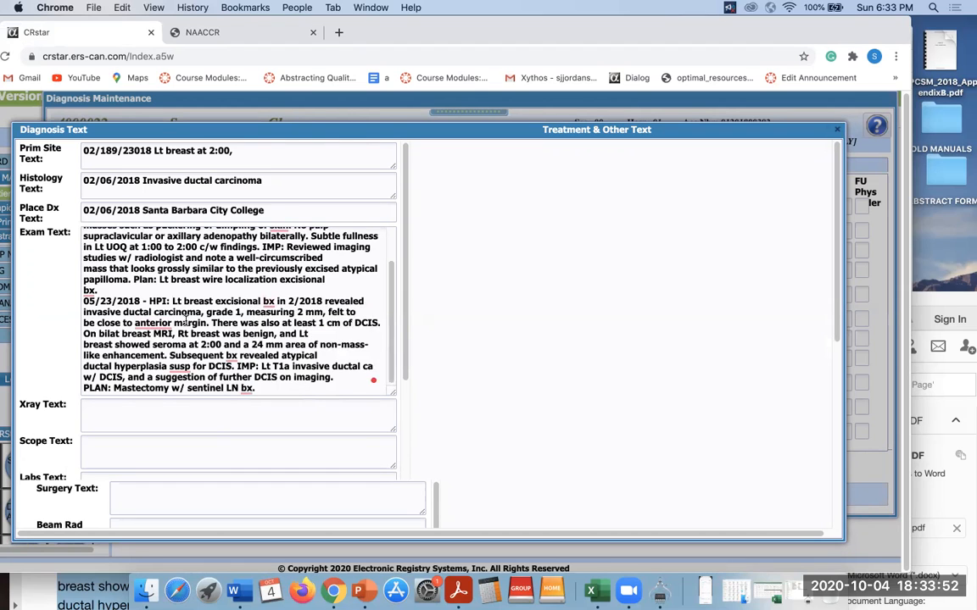
key(BackSpace)
key(BackSpace)
key(BackSpace)
key(BackSpace)
key(BackSpace)
key(BackSpace)
key(BackSpace)
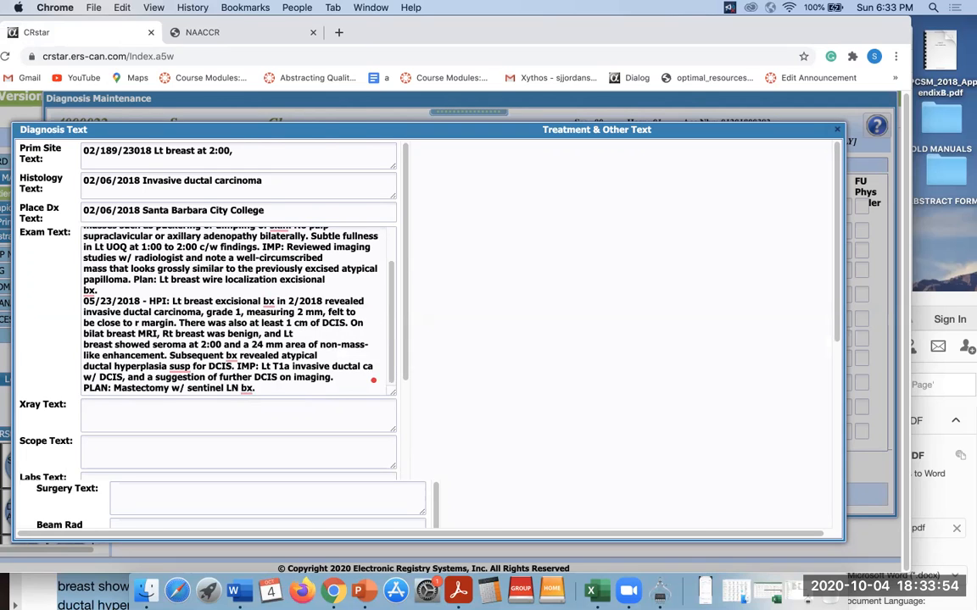
text(ANT)
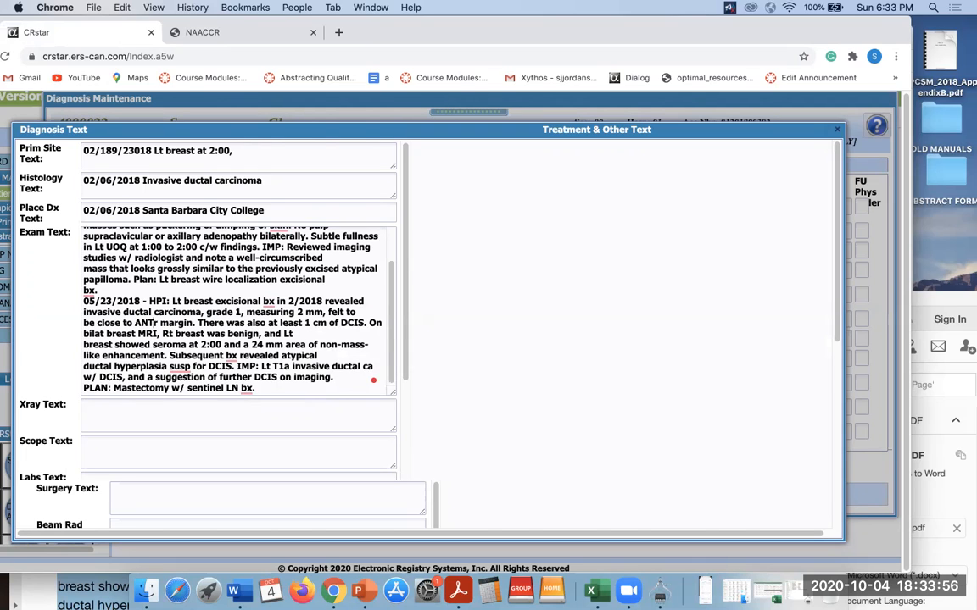
key(Delete)
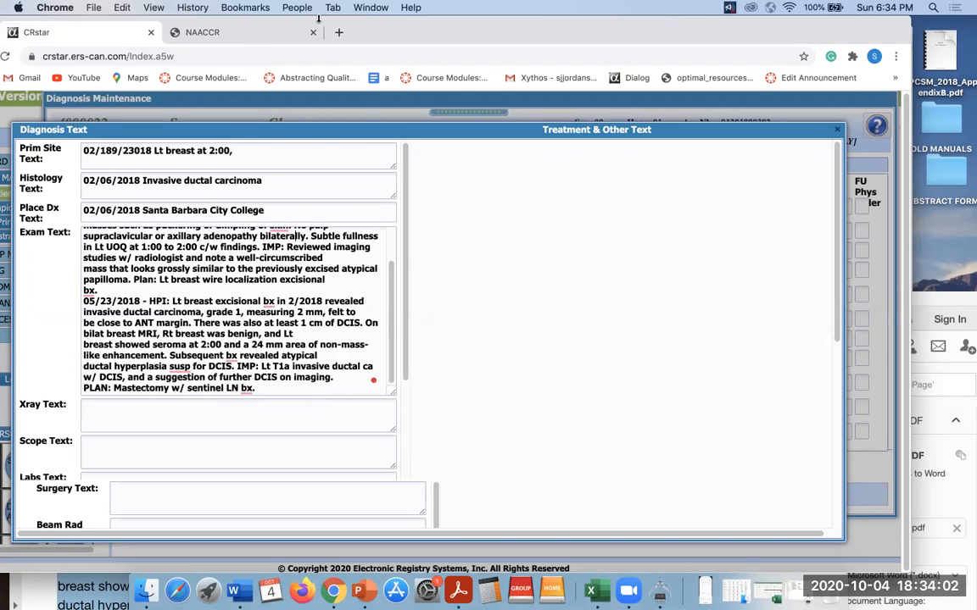
Check NAACCR's abbreviation list back up to the B entries (B/L, BIL = Bilateral), then return to CRStar.
click(257, 35)
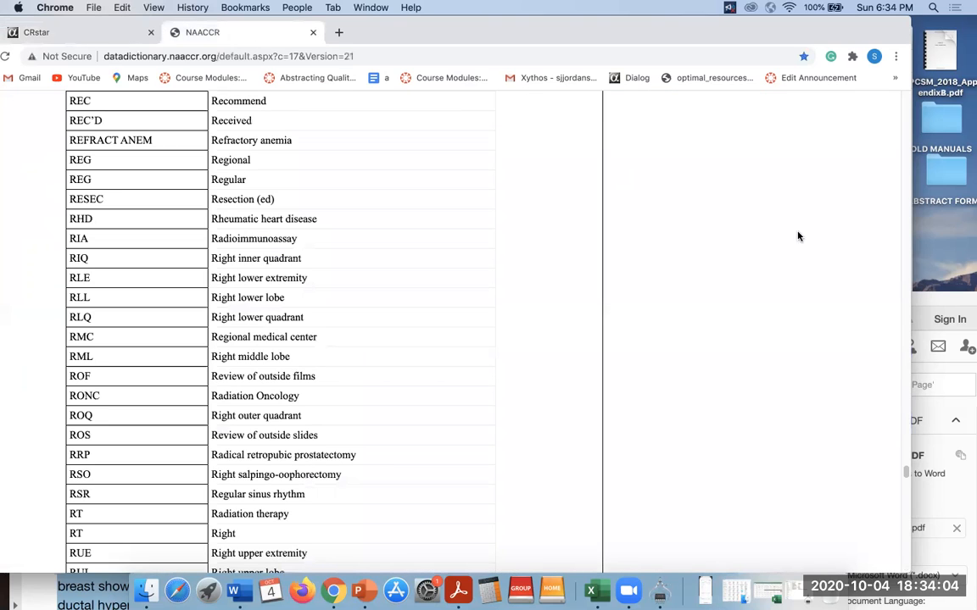
scroll(915, 377, up, 20)
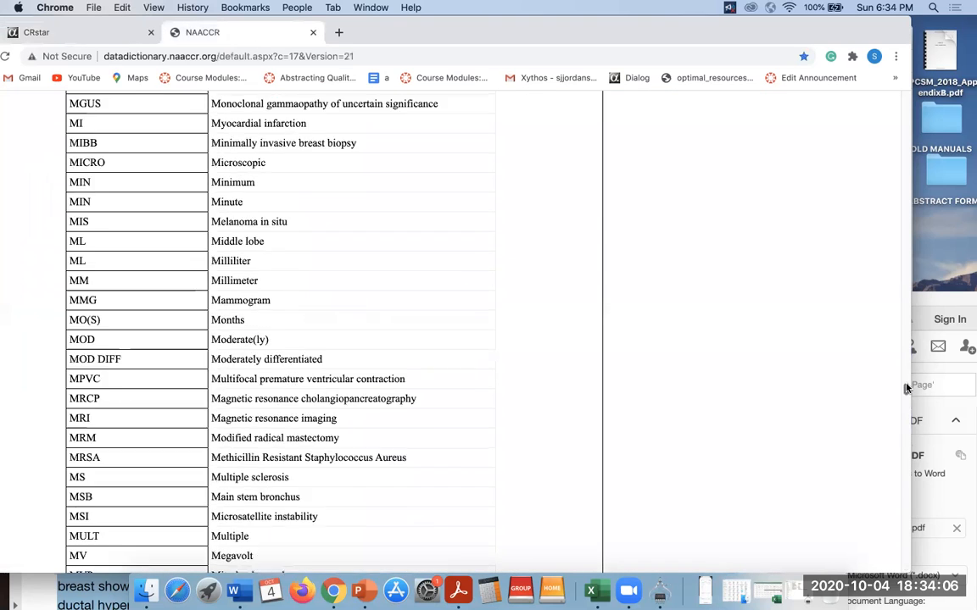
scroll(918, 274, up, 20)
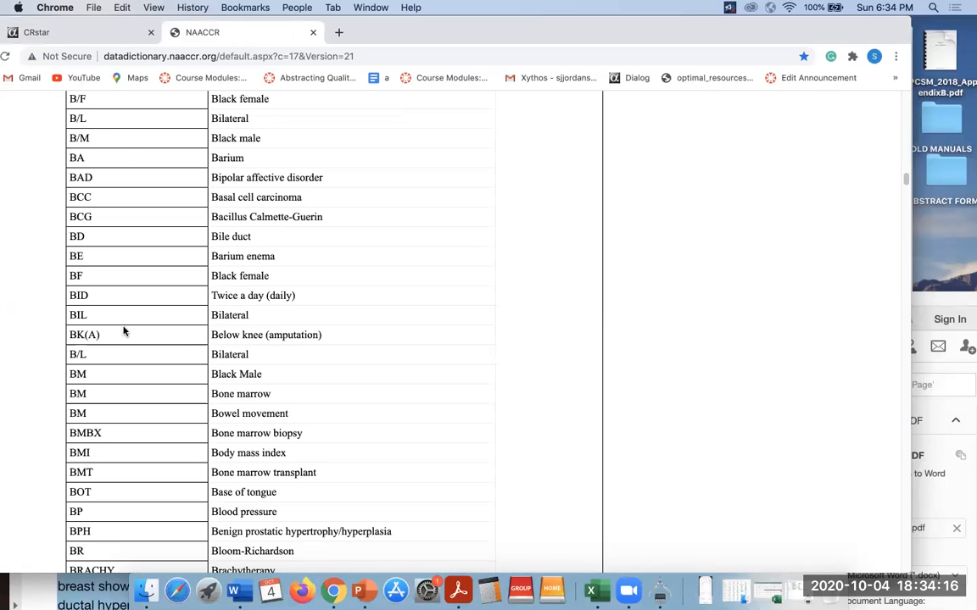
click(95, 30)
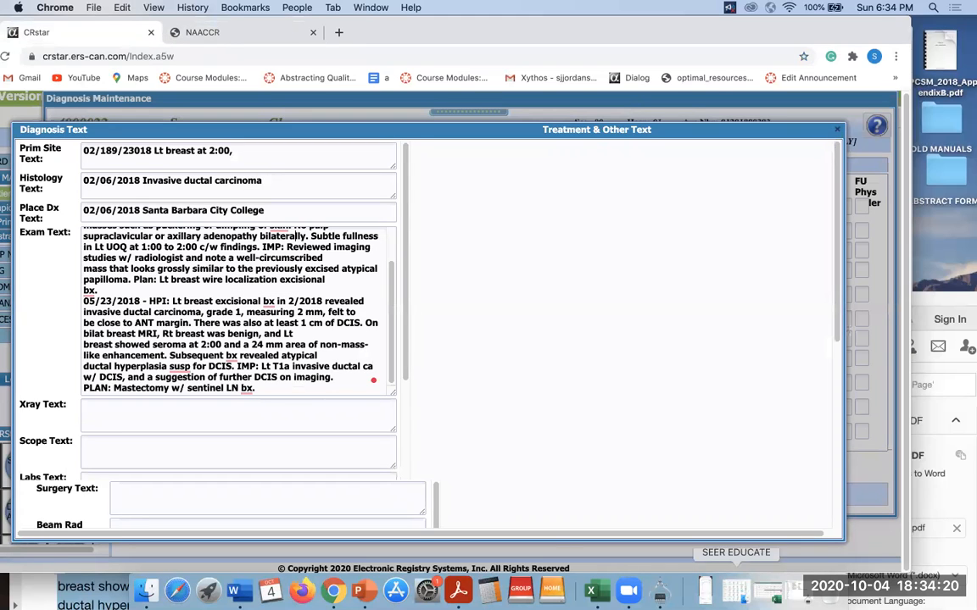
Delete 'There was also' from Exam Text, bringing it to 992 of 1000 characters.
drag(393, 314, 389, 252)
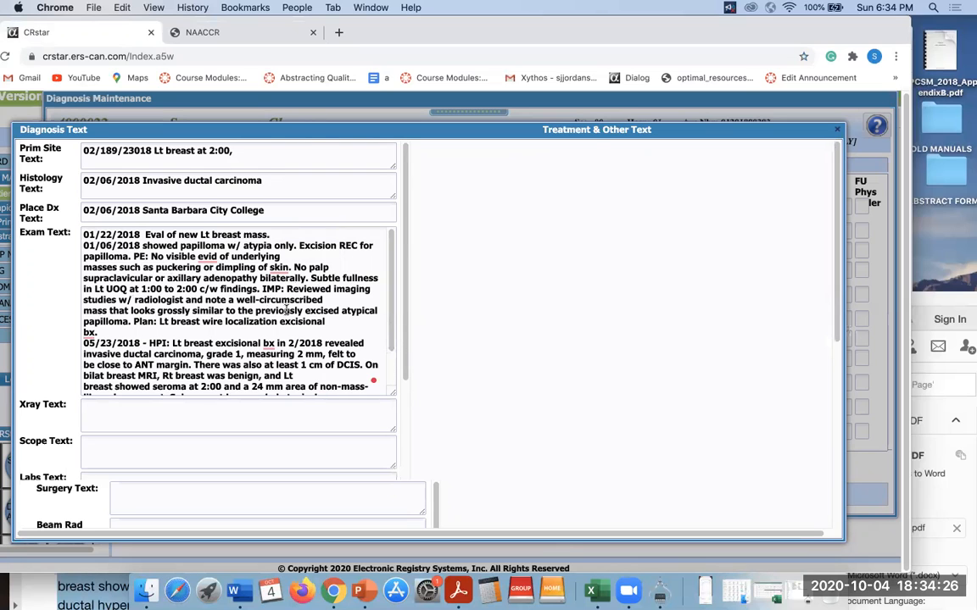
scroll(390, 282, down, 3)
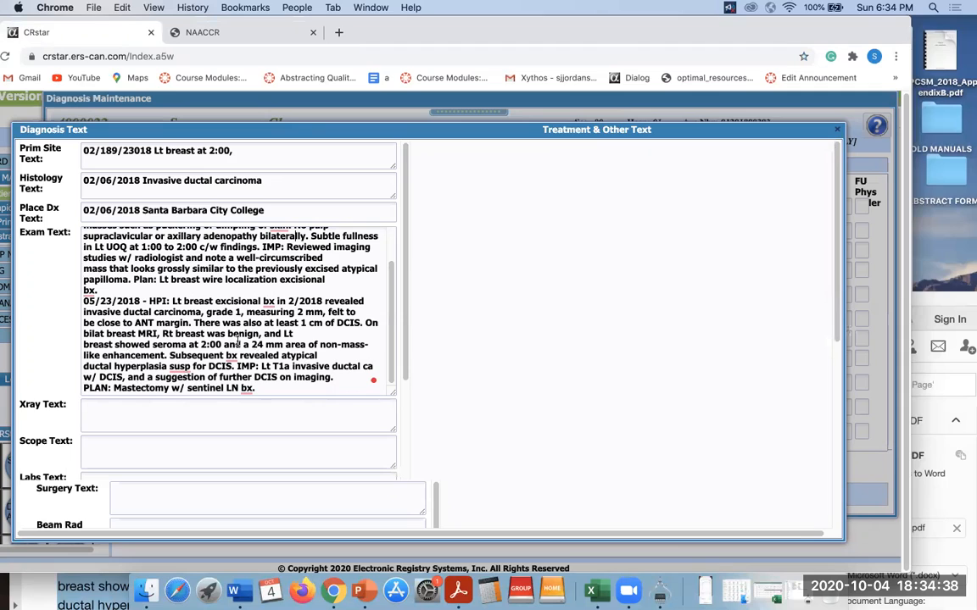
drag(263, 325, 191, 323)
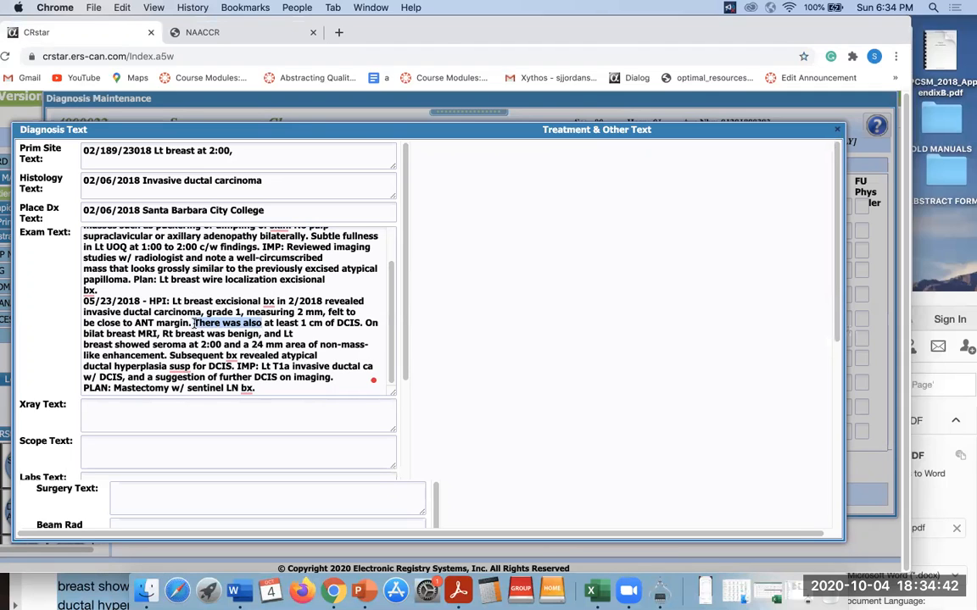
key(BackSpace)
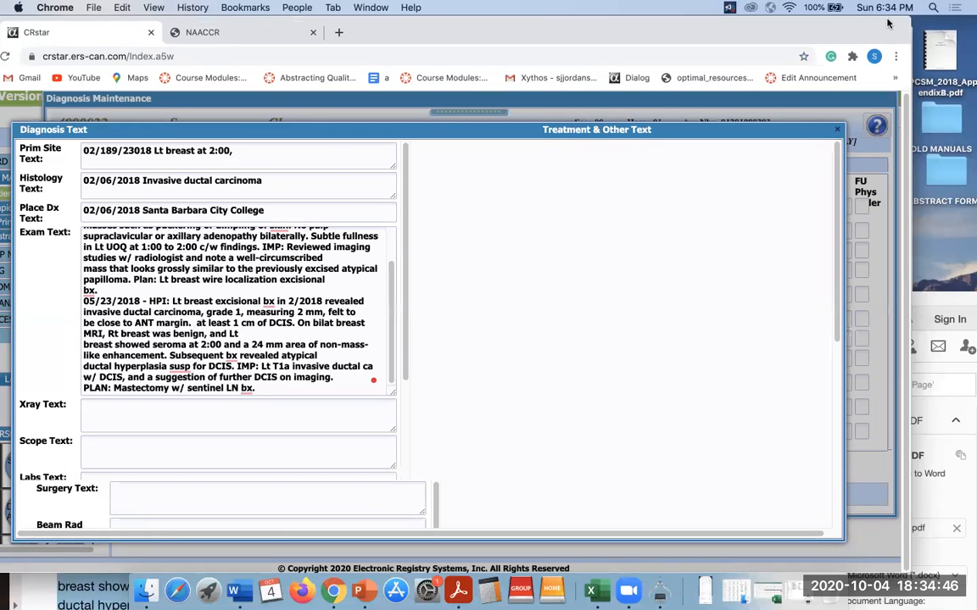
drag(839, 263, 799, 594)
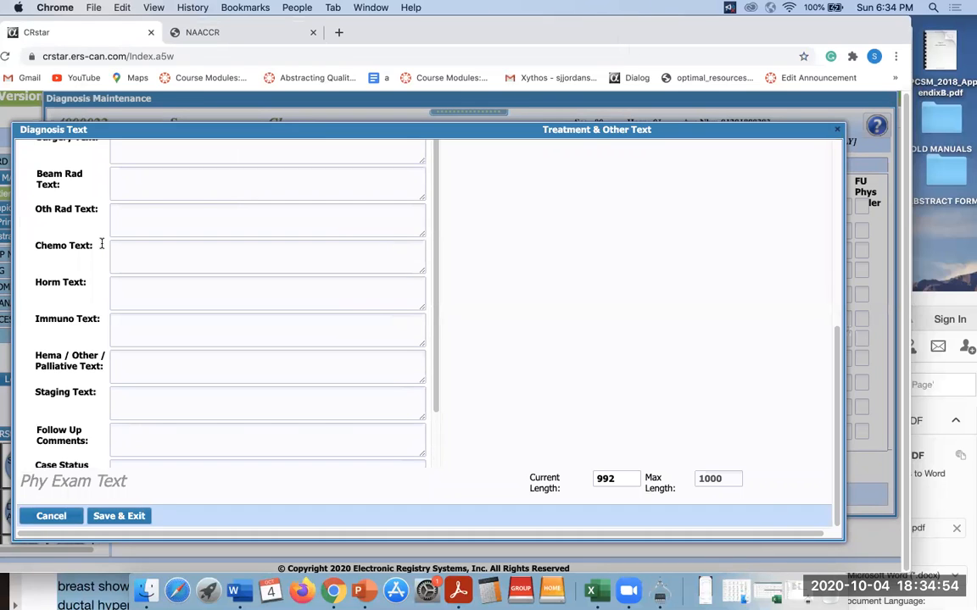
Keep the edited diagnosis text, save the record, and leave Dx User 1 blank.
click(108, 516)
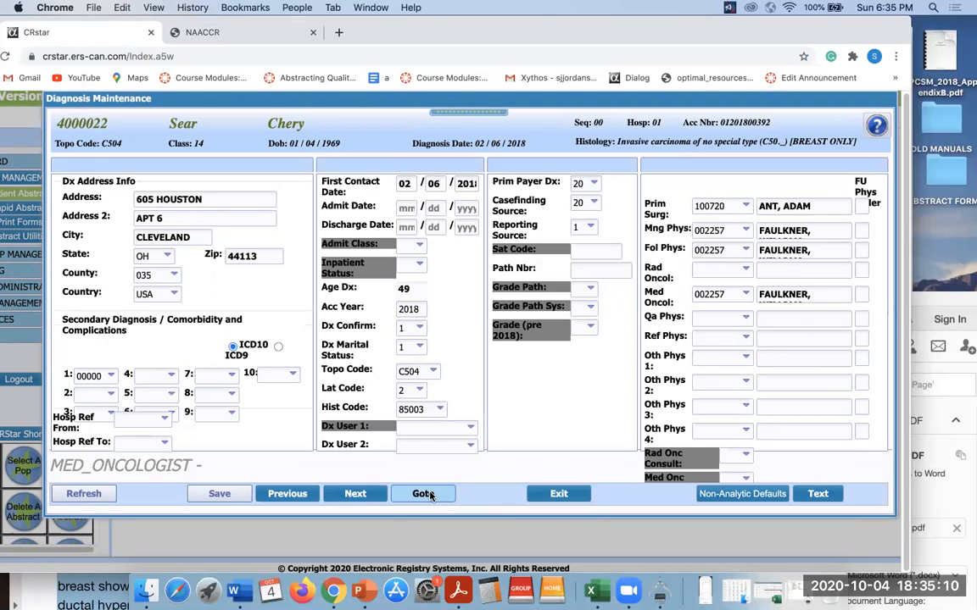
click(212, 495)
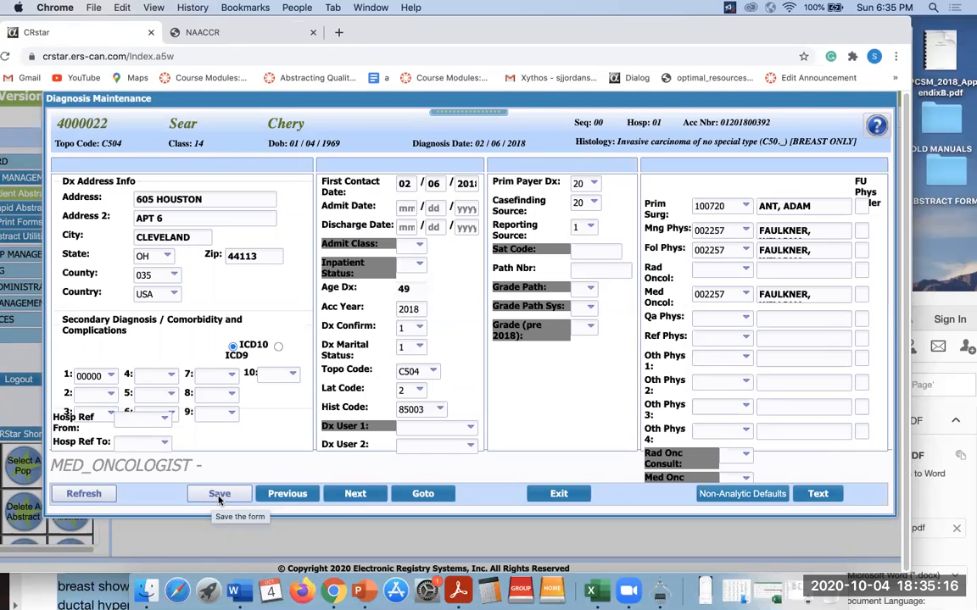
click(422, 425)
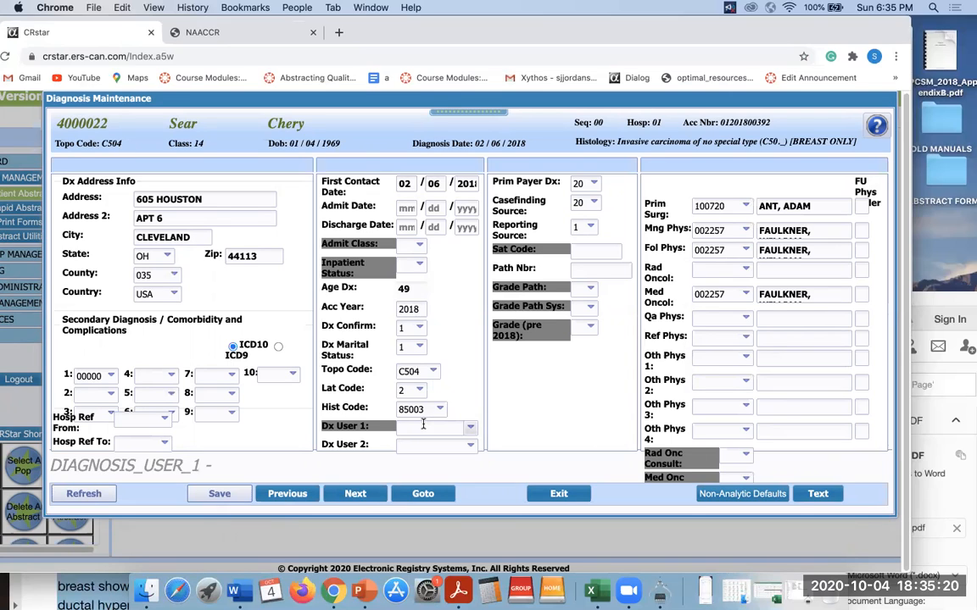
text(c)
key(BackSpace)
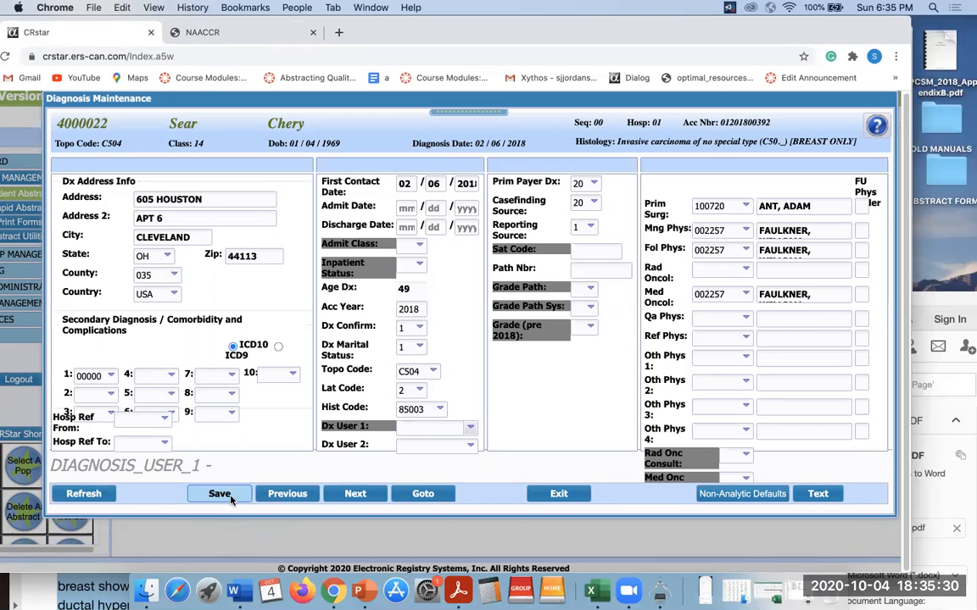
Save the Diagnosis Maintenance record and review the help for the Acc Year field.
click(225, 495)
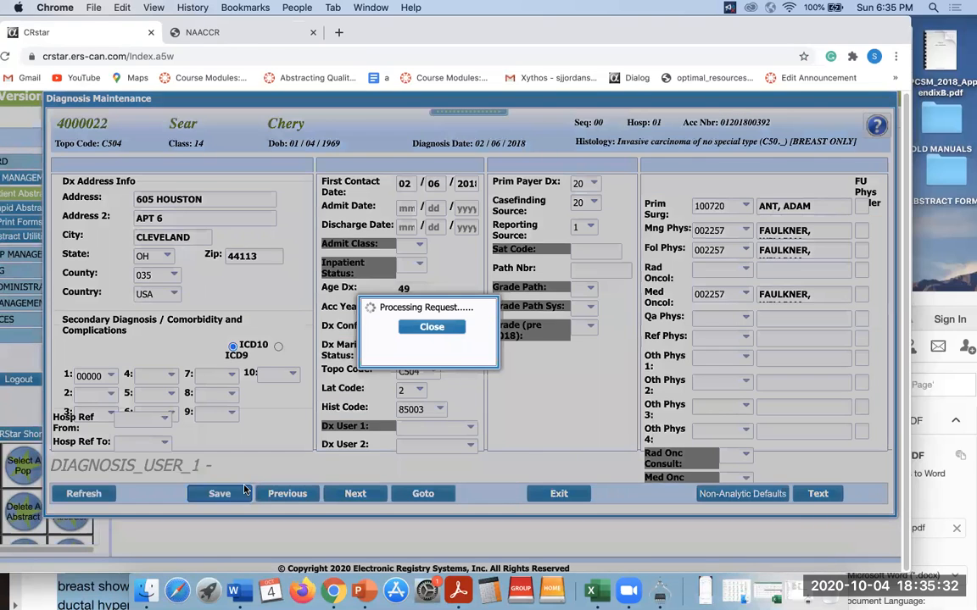
click(405, 310)
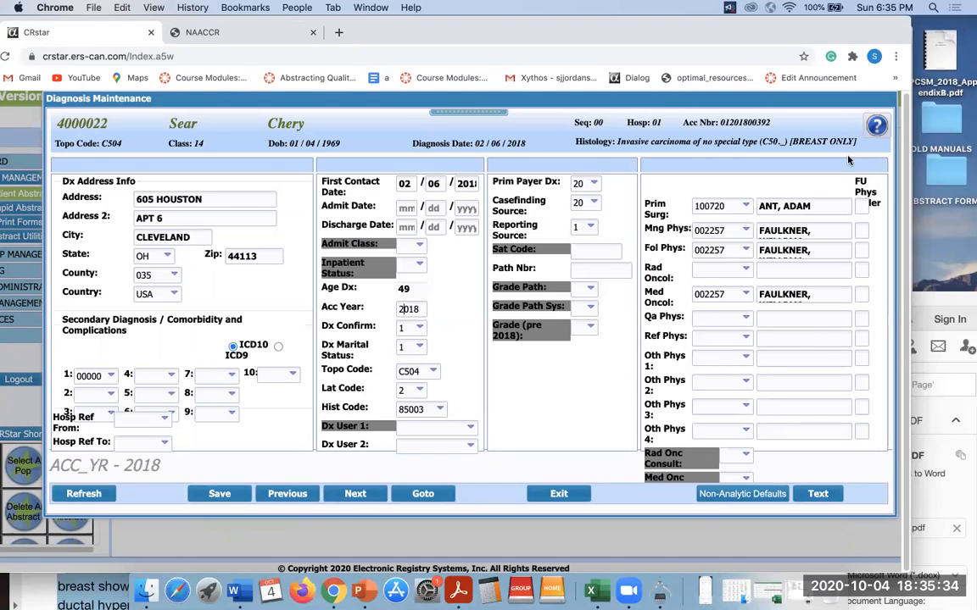
click(878, 126)
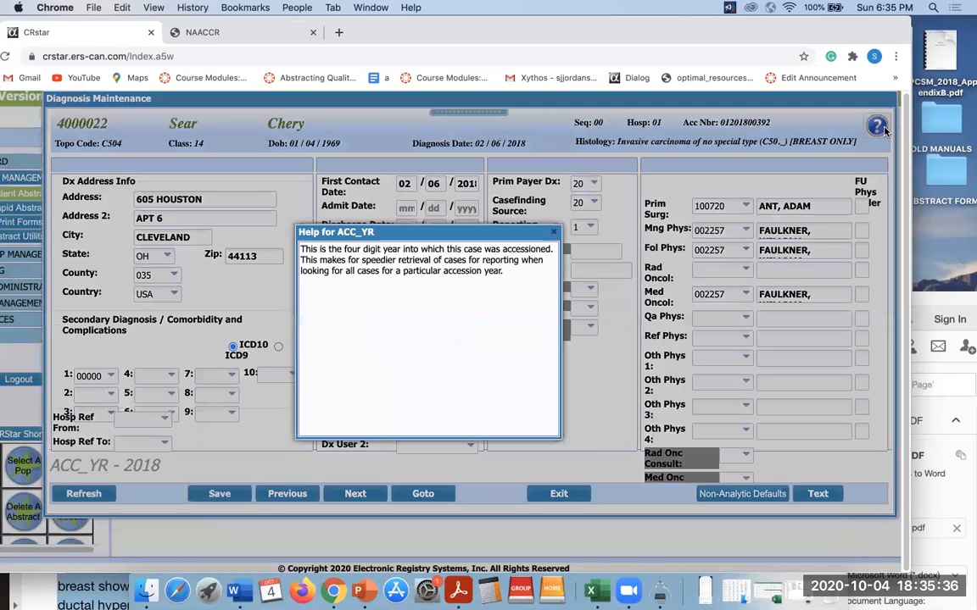
click(554, 232)
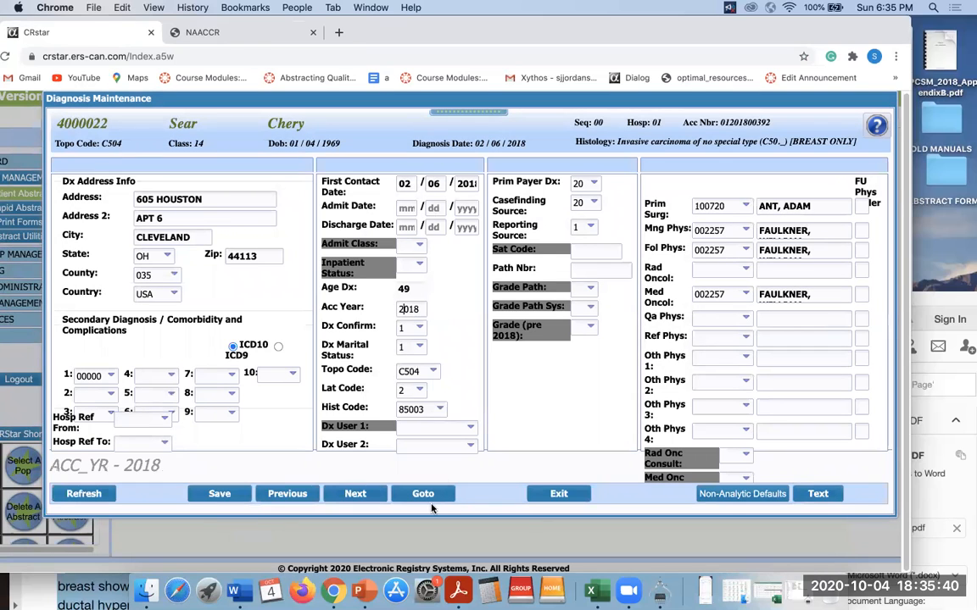
Save the record again and bring the BREAST EOD 1.pdf physical exam notes into view.
click(206, 495)
drag(949, 296, 949, 98)
click(764, 291)
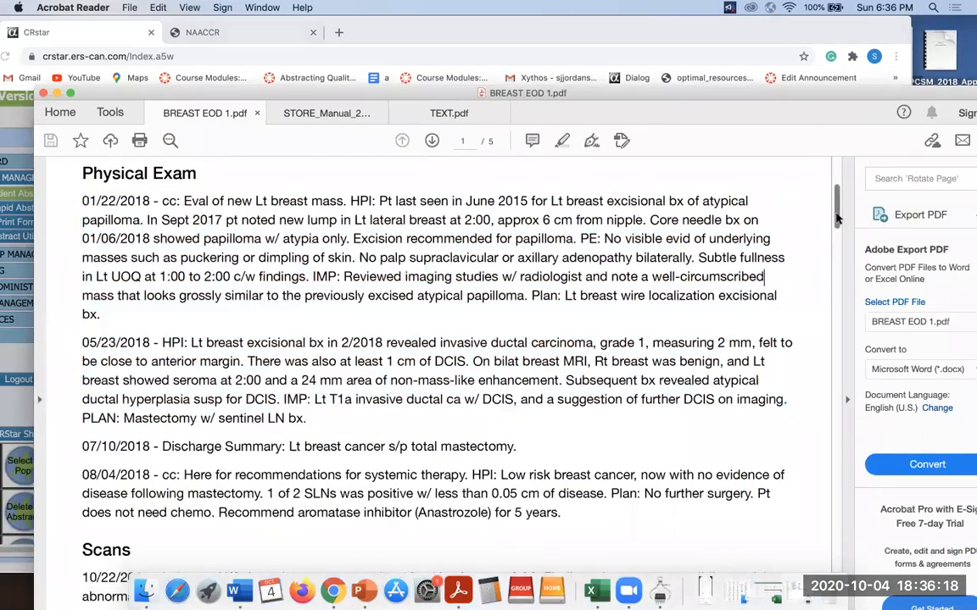
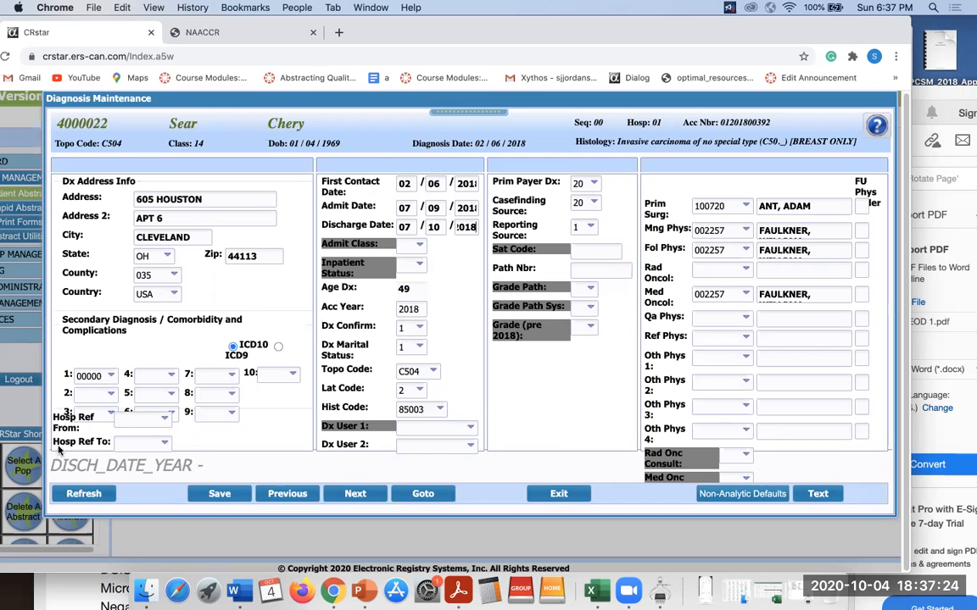
Save the breast-cancer diagnosis entries and exit Diagnosis Maintenance back to the patient search list.
click(218, 494)
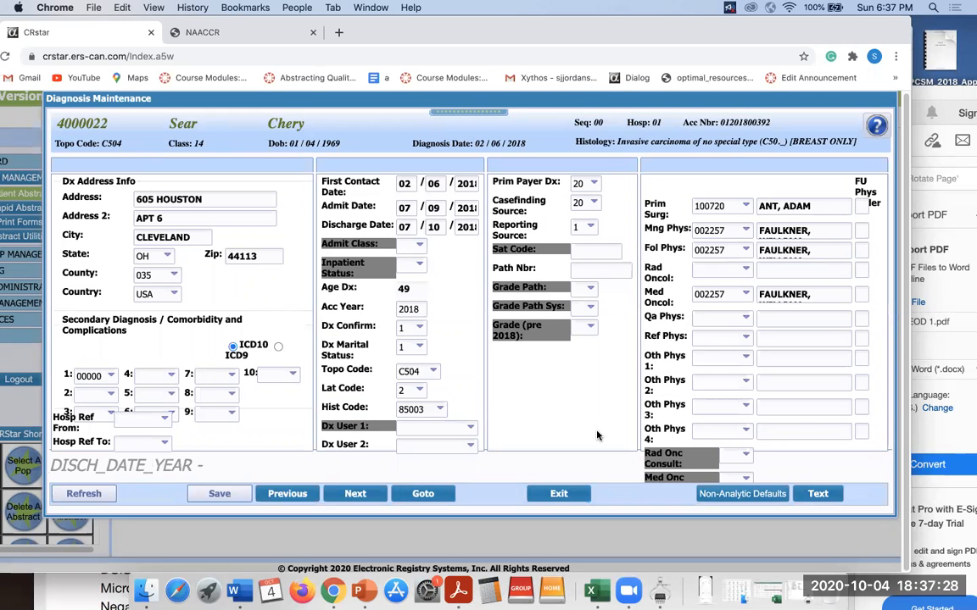
click(559, 494)
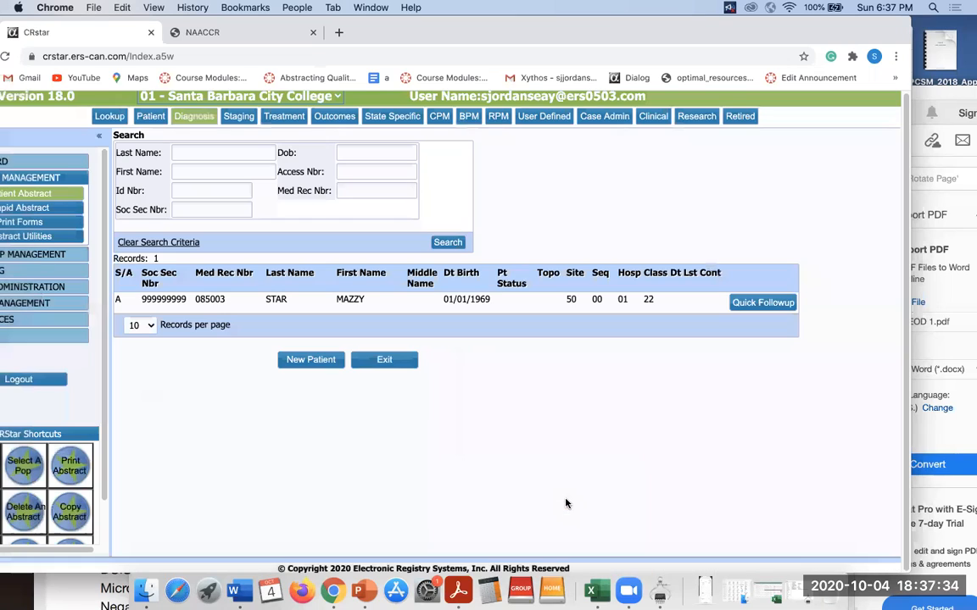
click(237, 118)
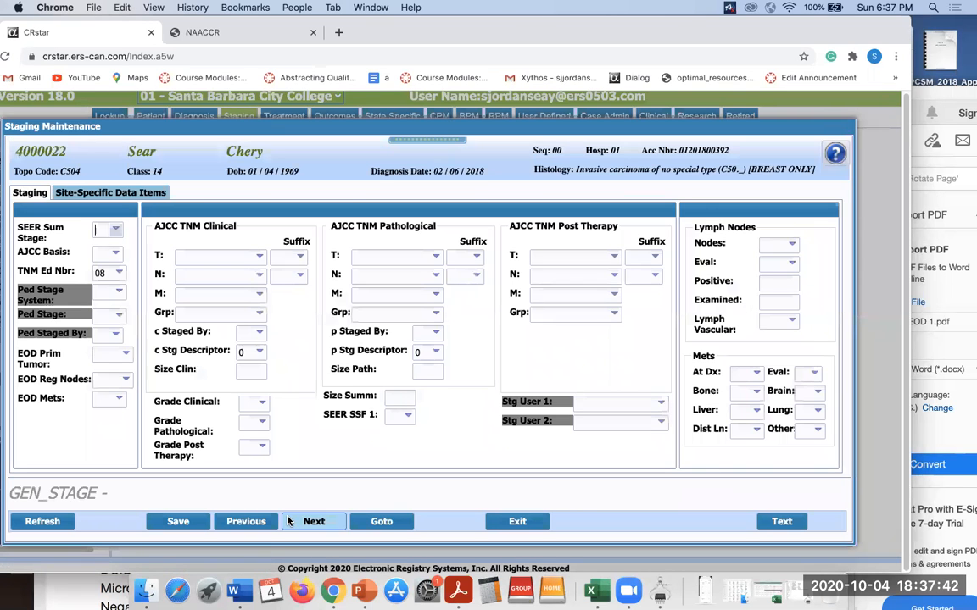
click(381, 522)
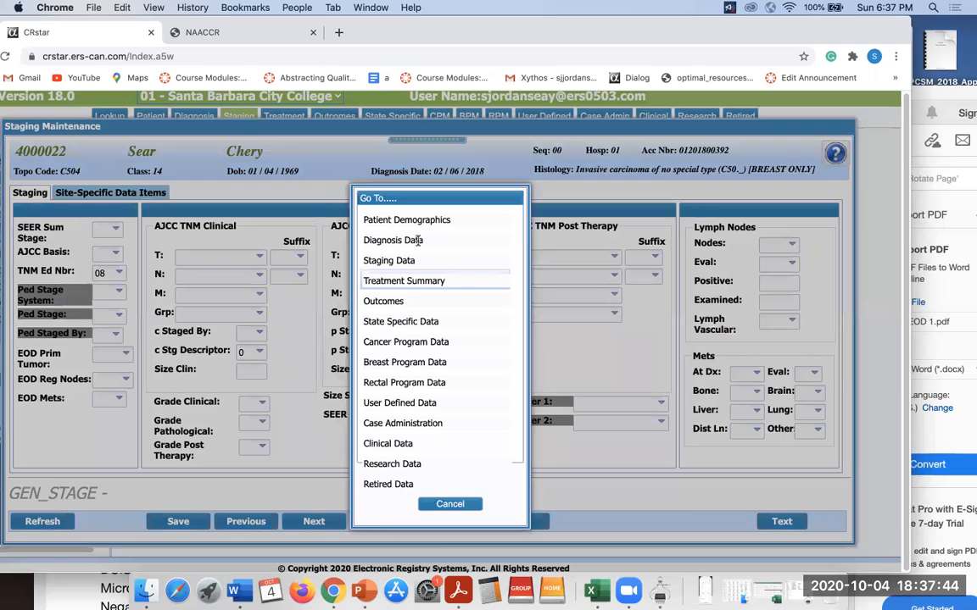
click(407, 241)
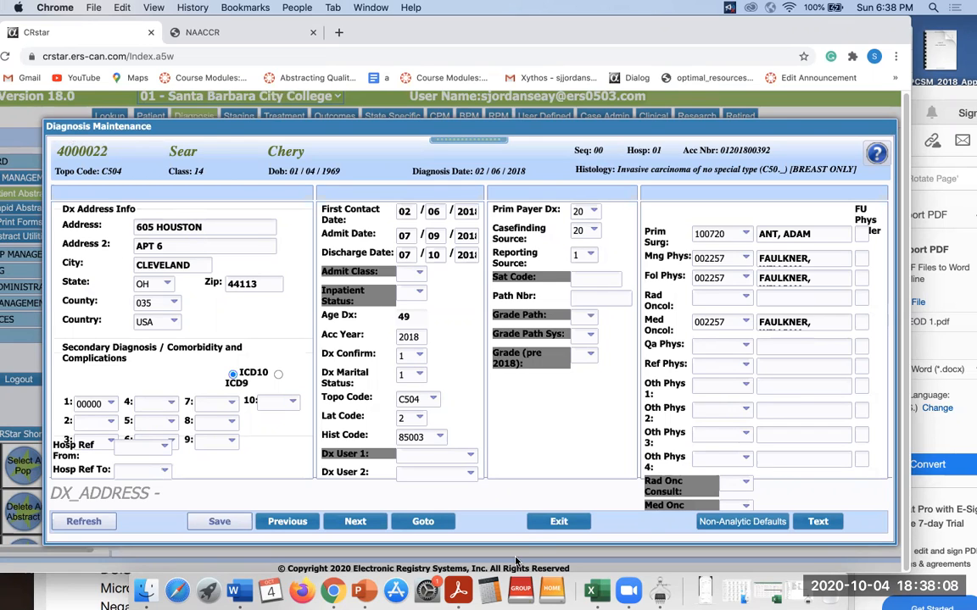
click(558, 522)
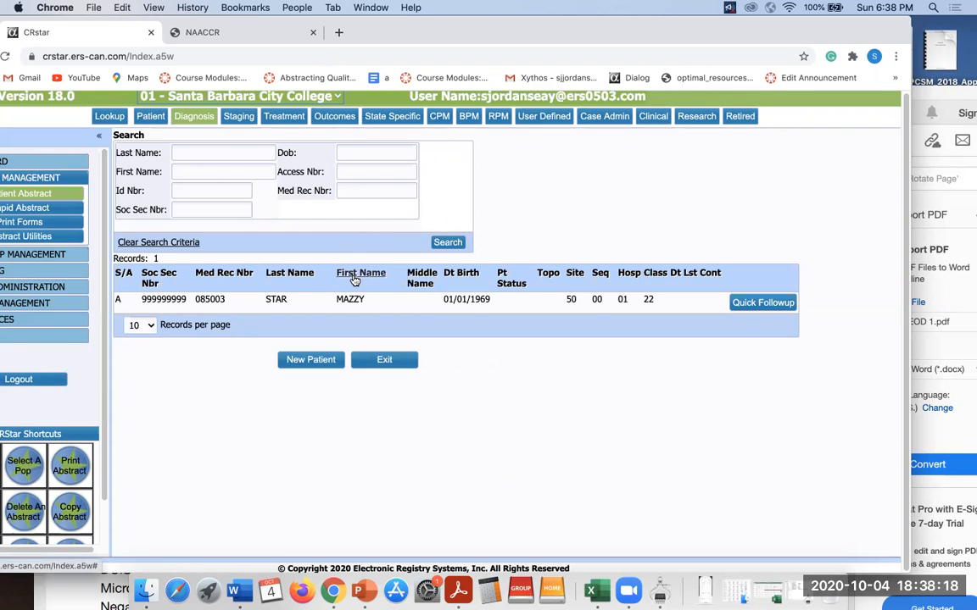
Search by a previously used accession number, open the C504 breast abstract, then exit Patient Maintenance.
click(364, 172)
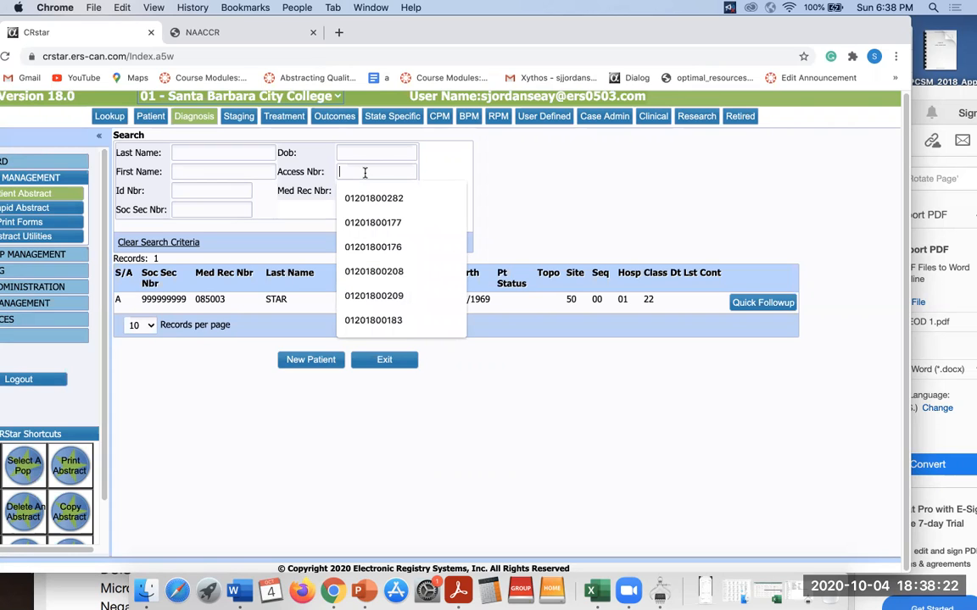
key(Down)
key(Return)
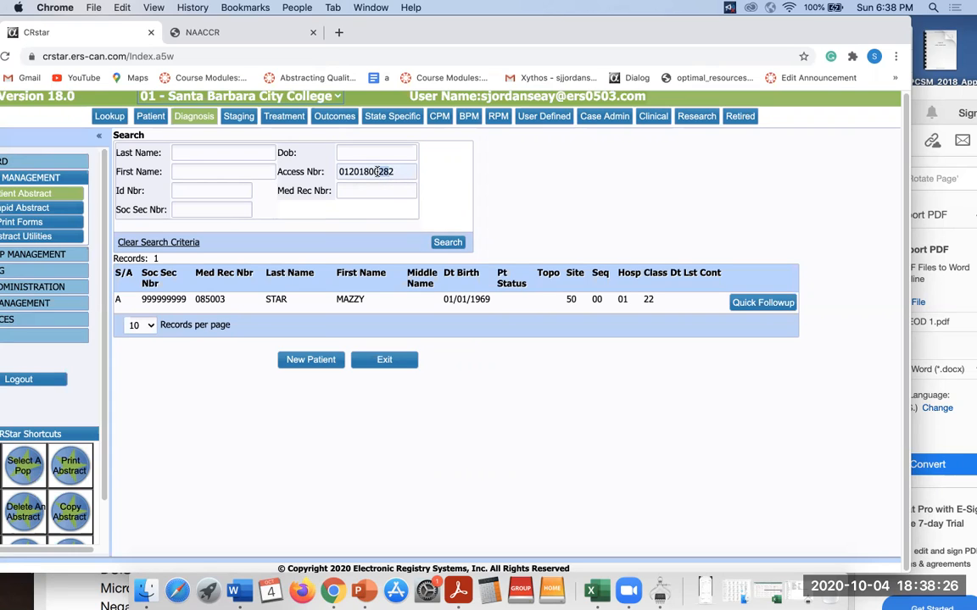
text(39)
click(441, 242)
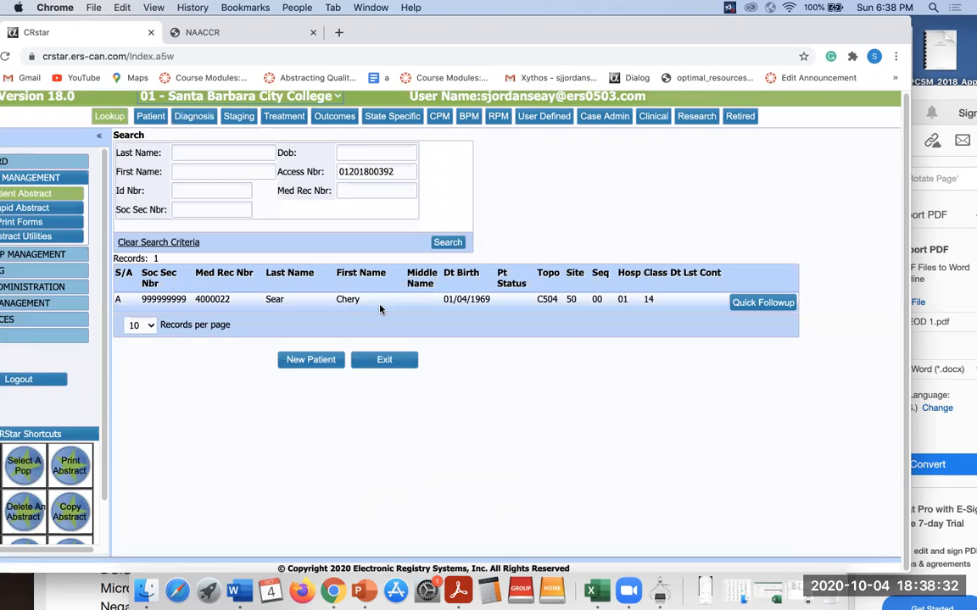
click(380, 309)
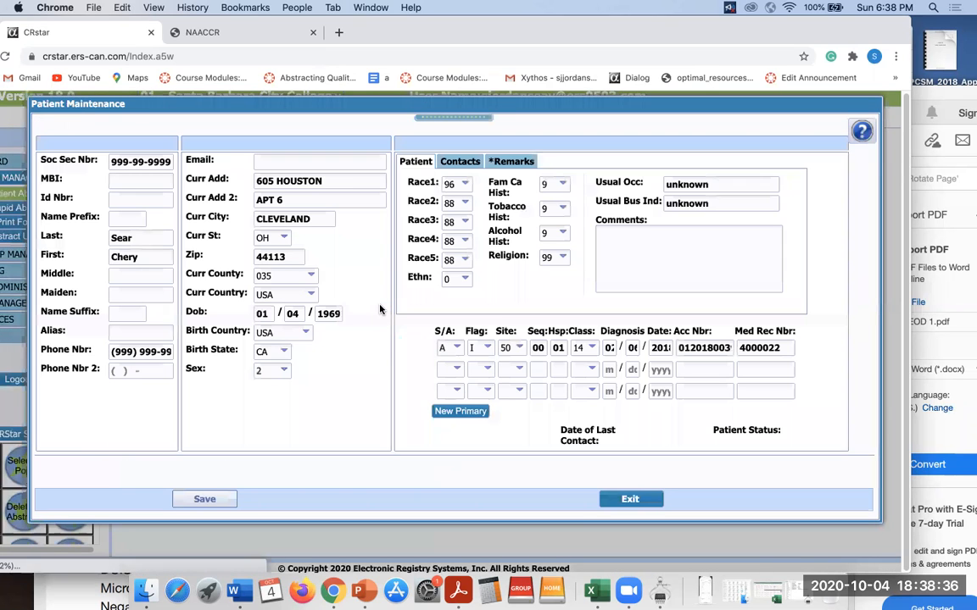
click(630, 499)
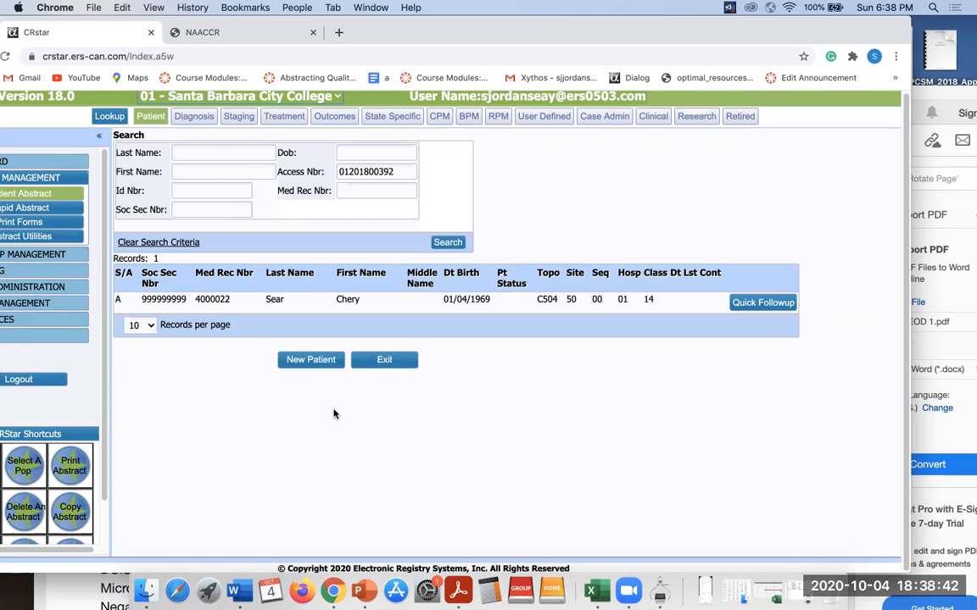
Maximize the Chrome window, log out of CRStar, and move the browser aside.
drag(689, 44, 804, 43)
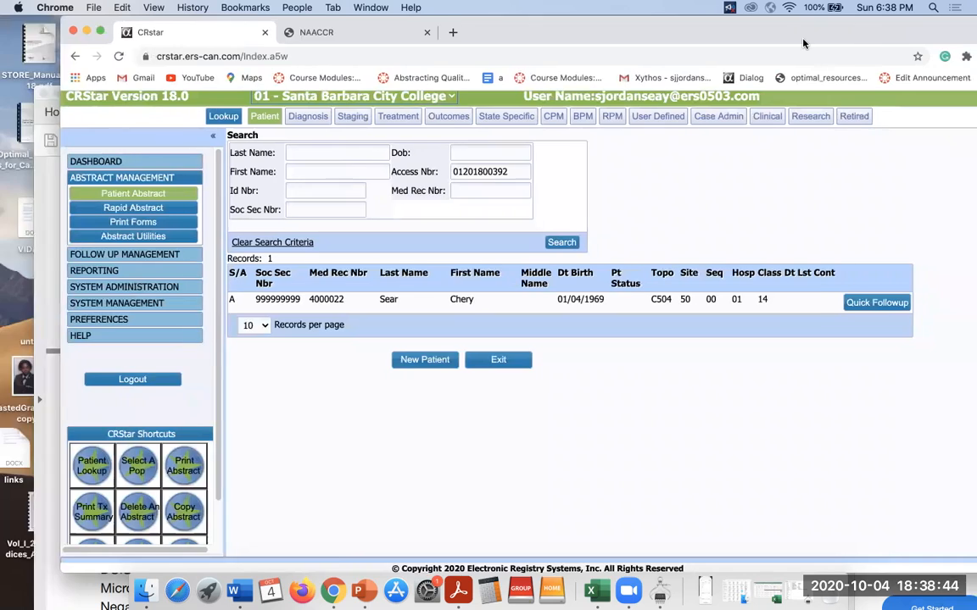
double_click(804, 43)
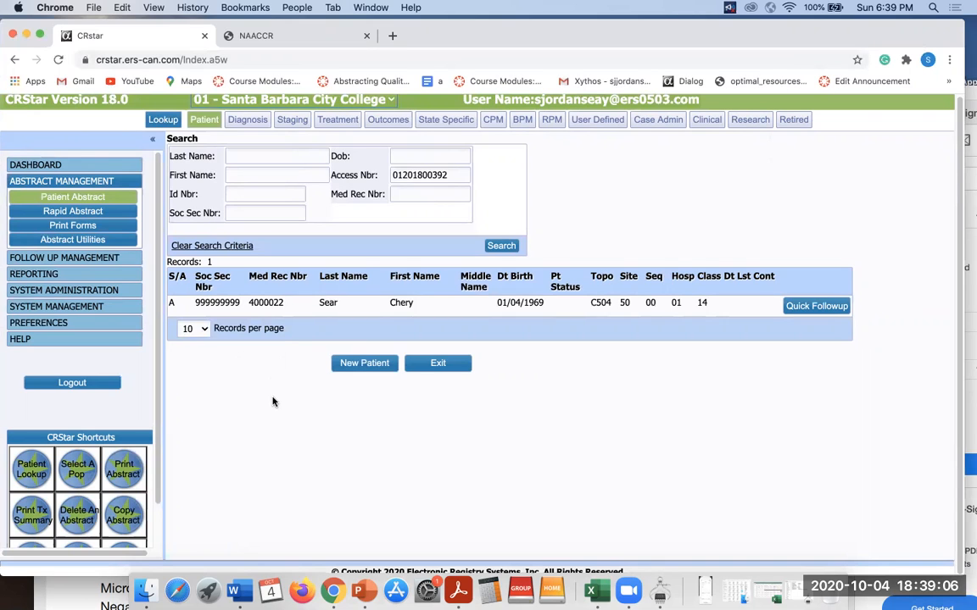
click(91, 391)
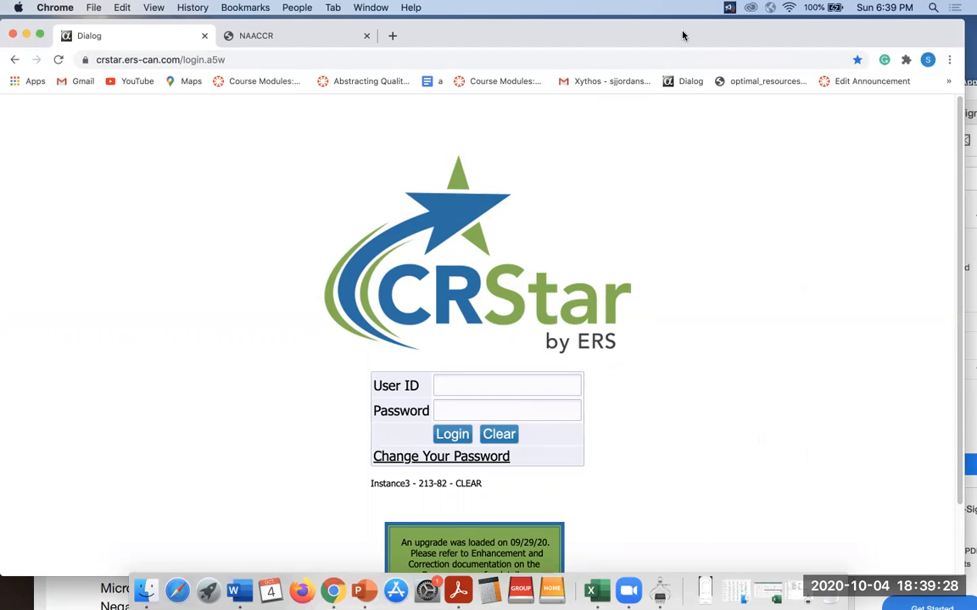
drag(665, 35, 707, 212)
Bring Acrobat Reader forward and switch to the STORE_Manual_2018.pdf document.
click(728, 89)
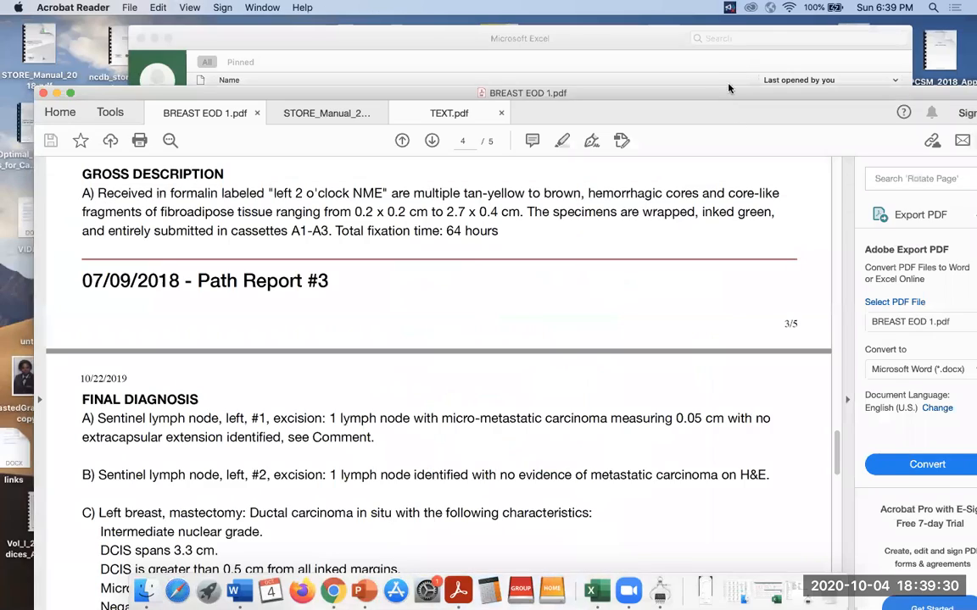
drag(767, 88, 763, 35)
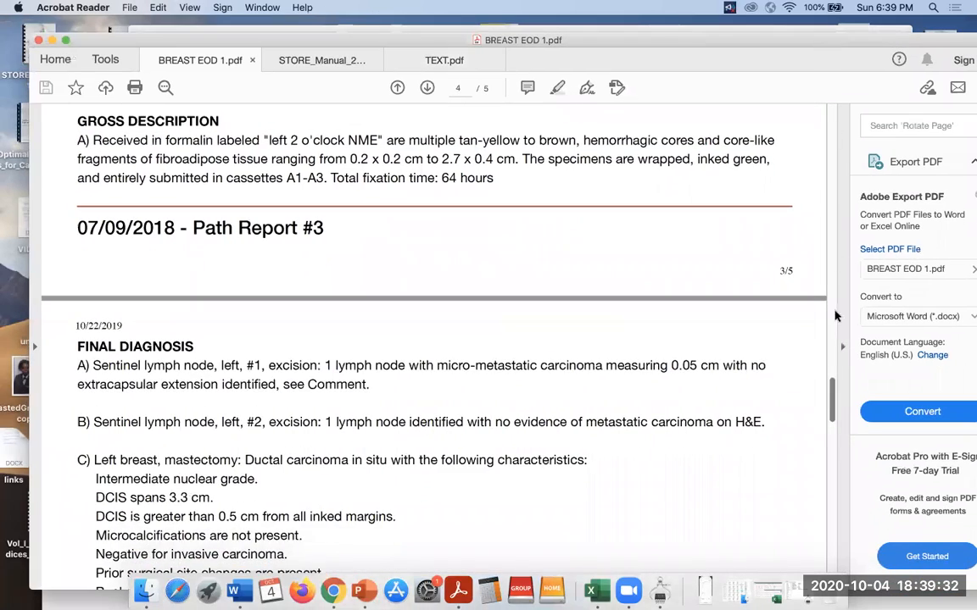
drag(832, 398, 862, 86)
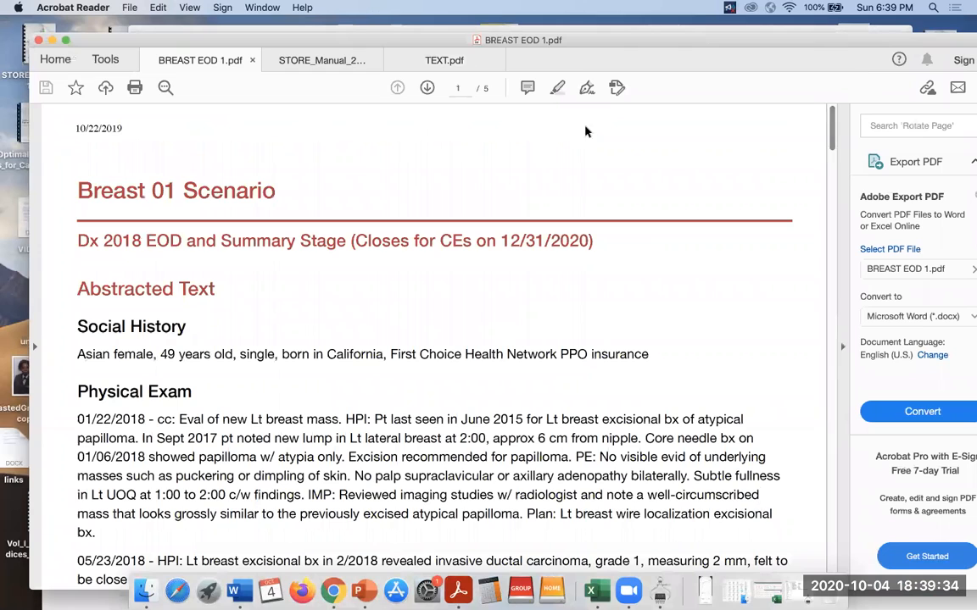
click(320, 60)
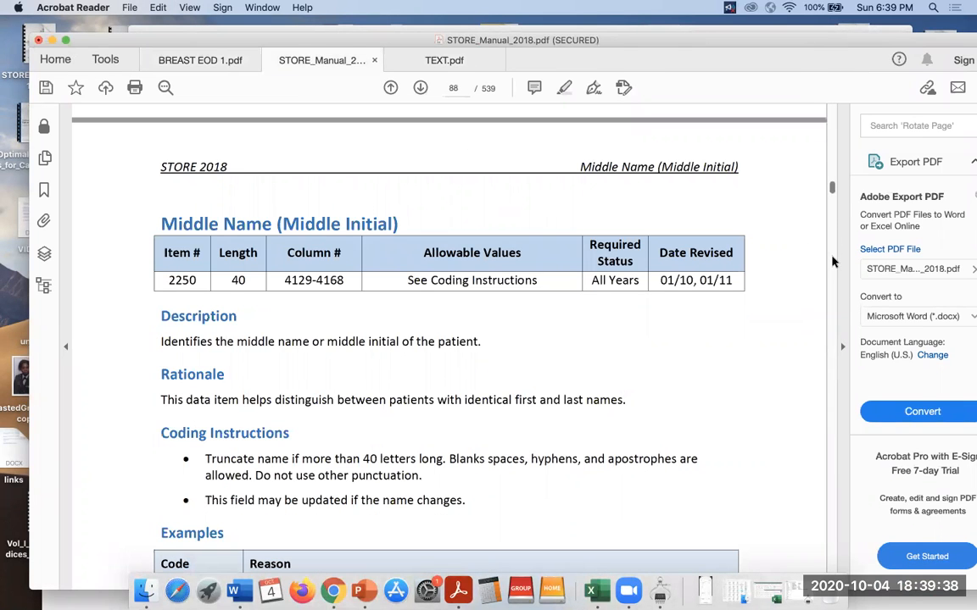
Jump from the table of contents to the Sequence Number section, then return to page 1.
scroll(830, 447, down, 15)
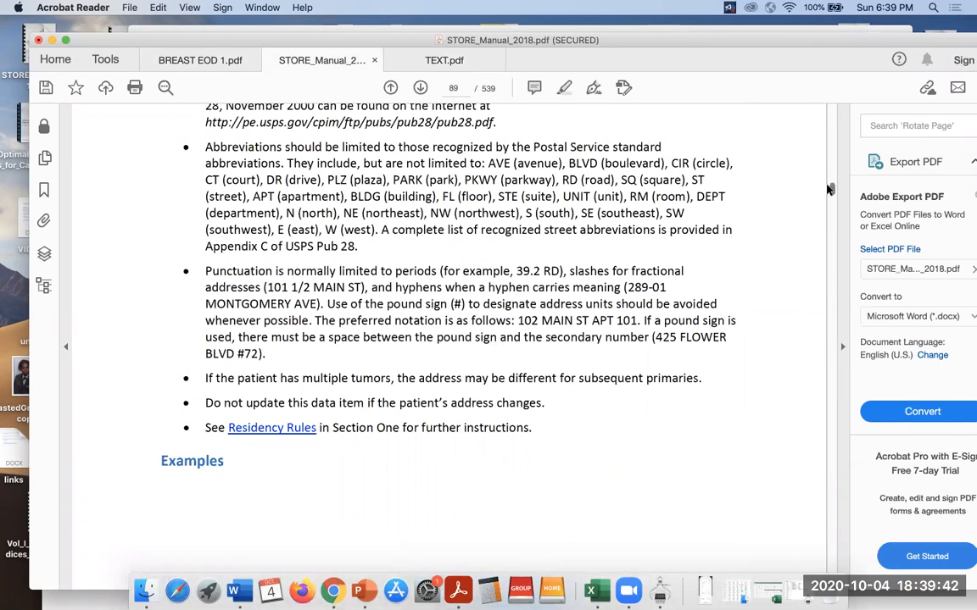
drag(830, 187, 834, 69)
scroll(831, 442, down, 5)
scroll(832, 442, down, 20)
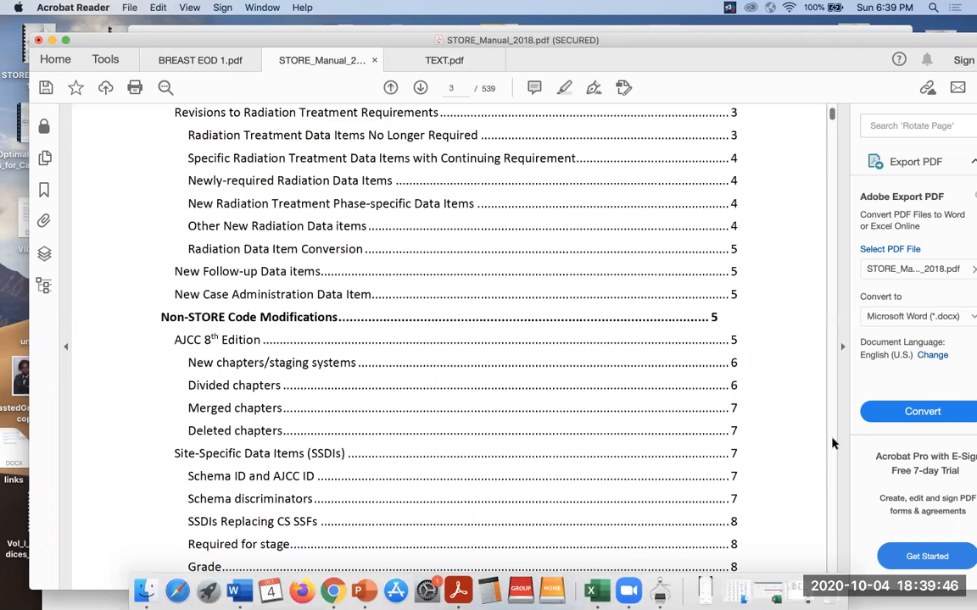
scroll(832, 443, down, 3)
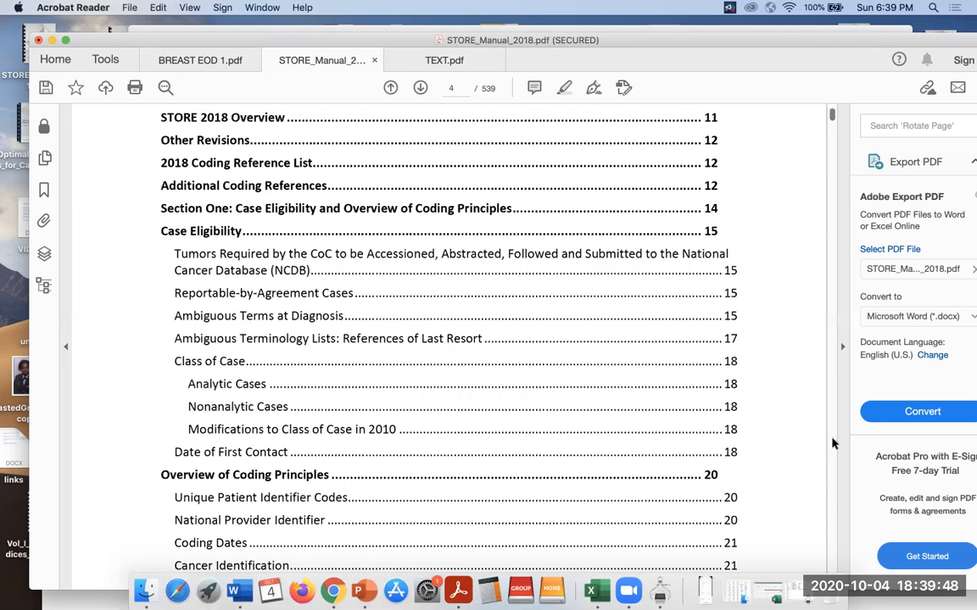
scroll(832, 443, down, 20)
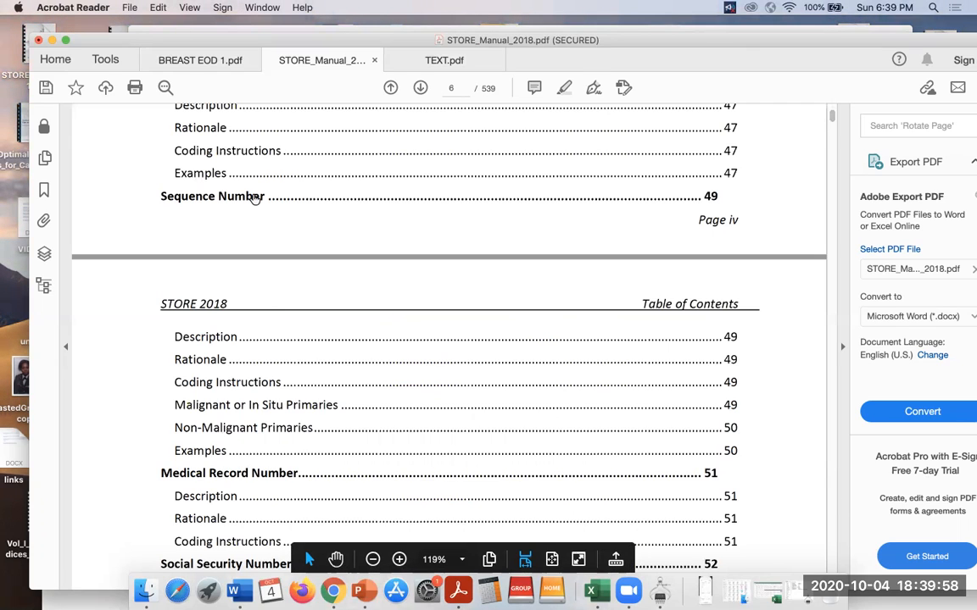
click(253, 197)
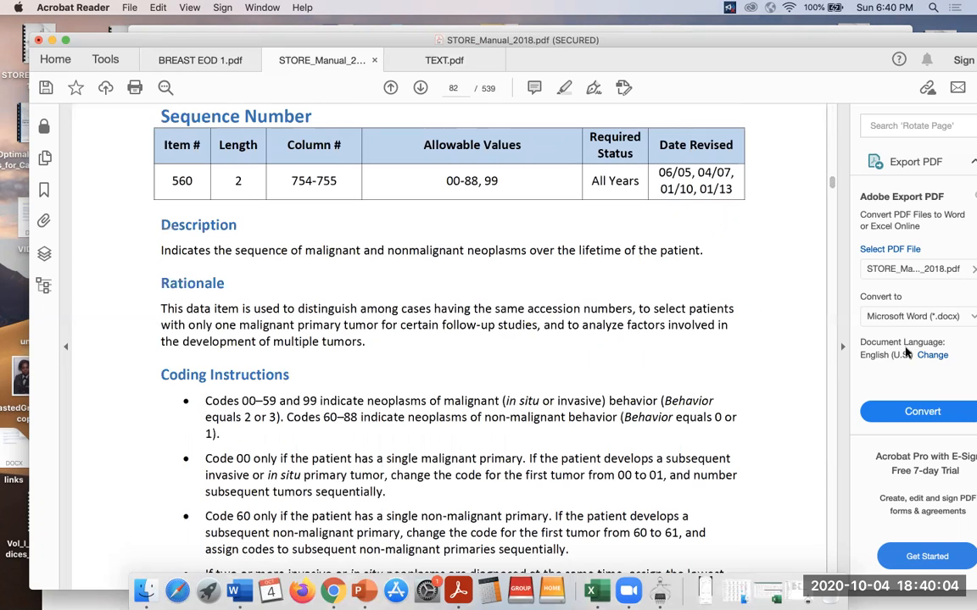
drag(835, 190, 843, 92)
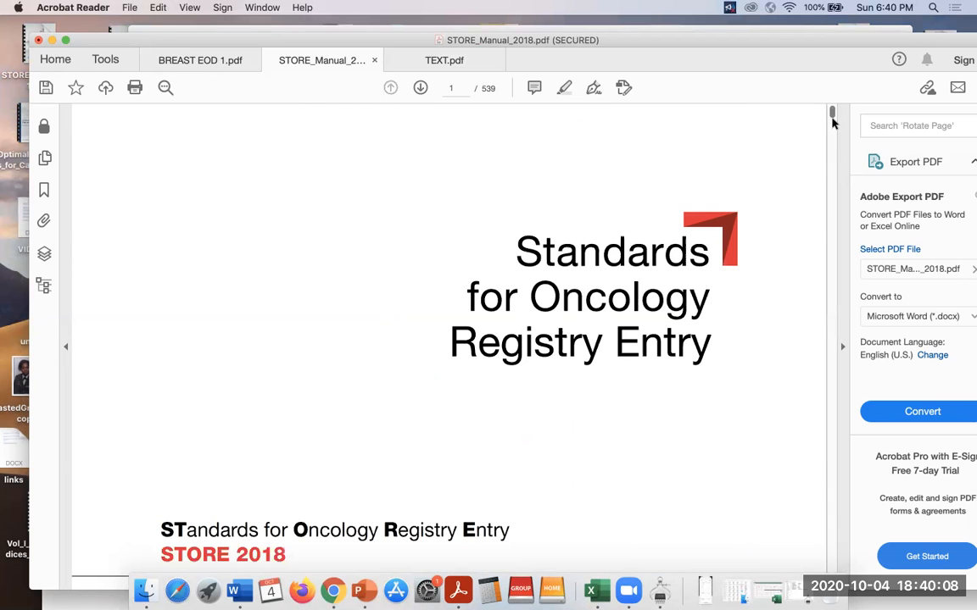
scroll(833, 124, down, 15)
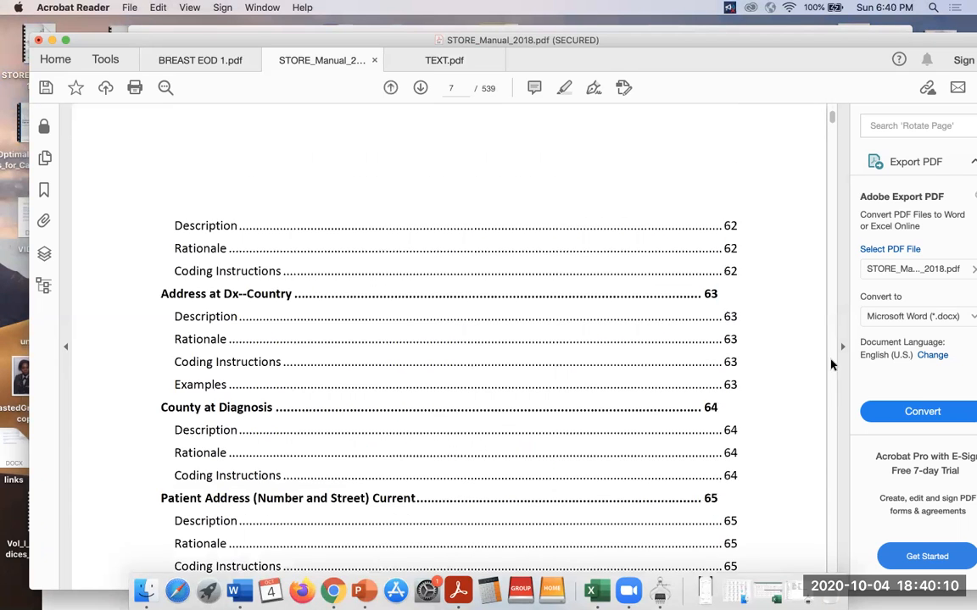
click(830, 420)
click(830, 420)
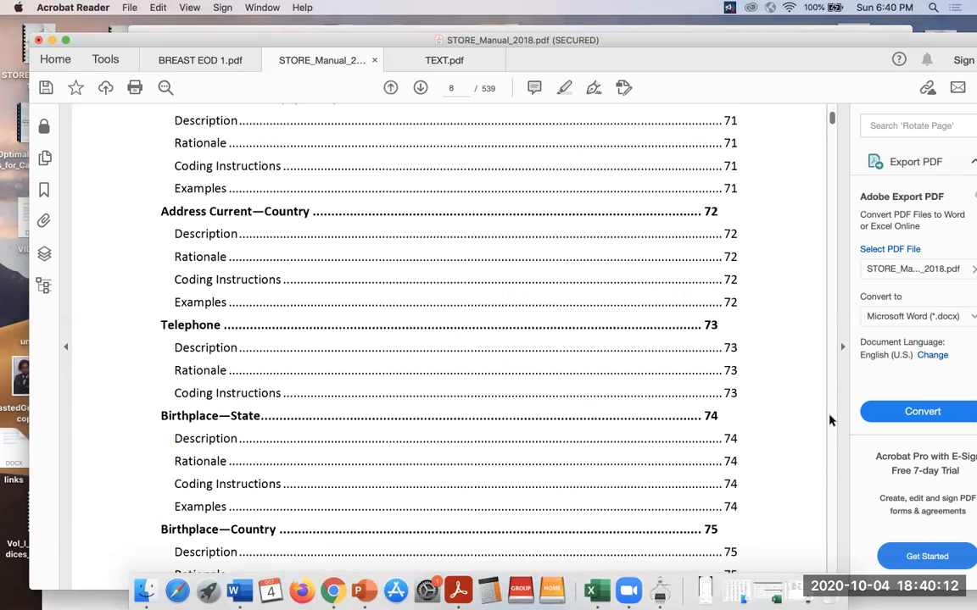
click(830, 420)
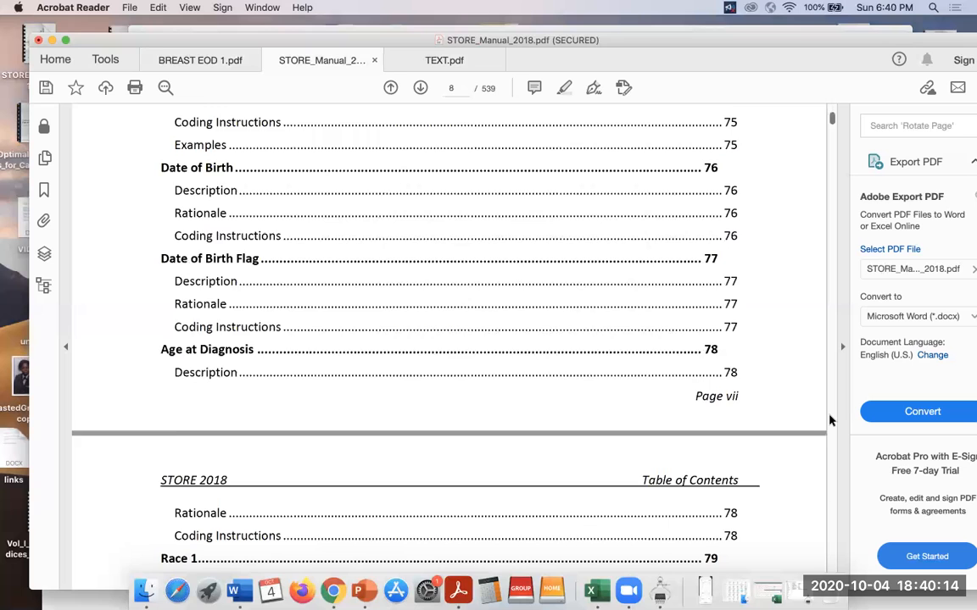
click(830, 420)
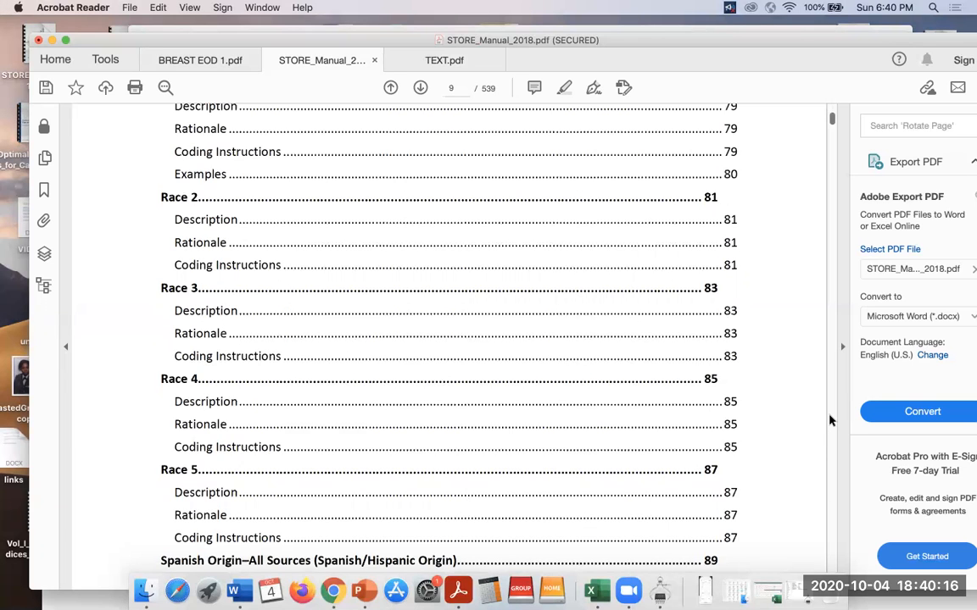
click(830, 419)
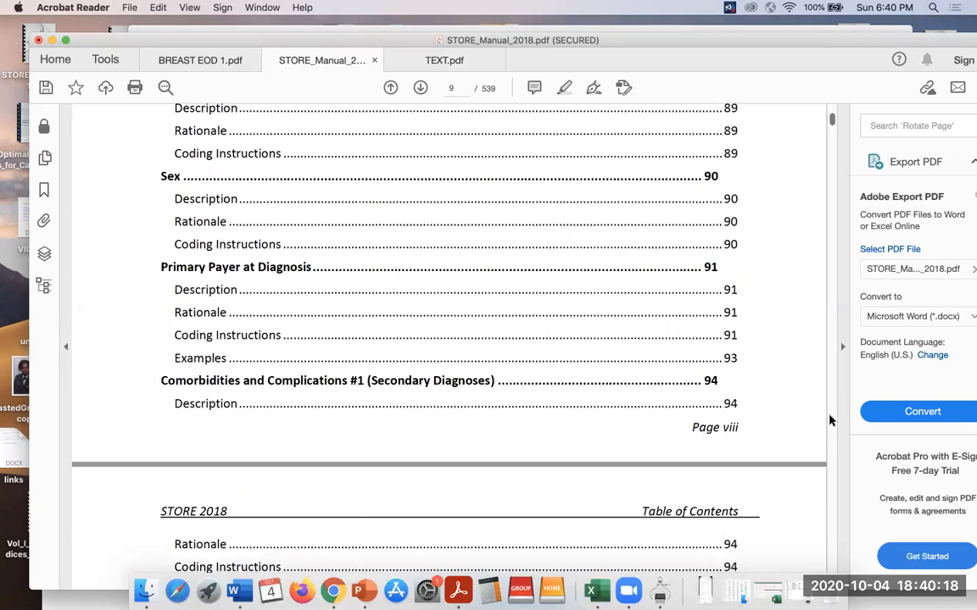
click(830, 420)
click(830, 419)
click(830, 419)
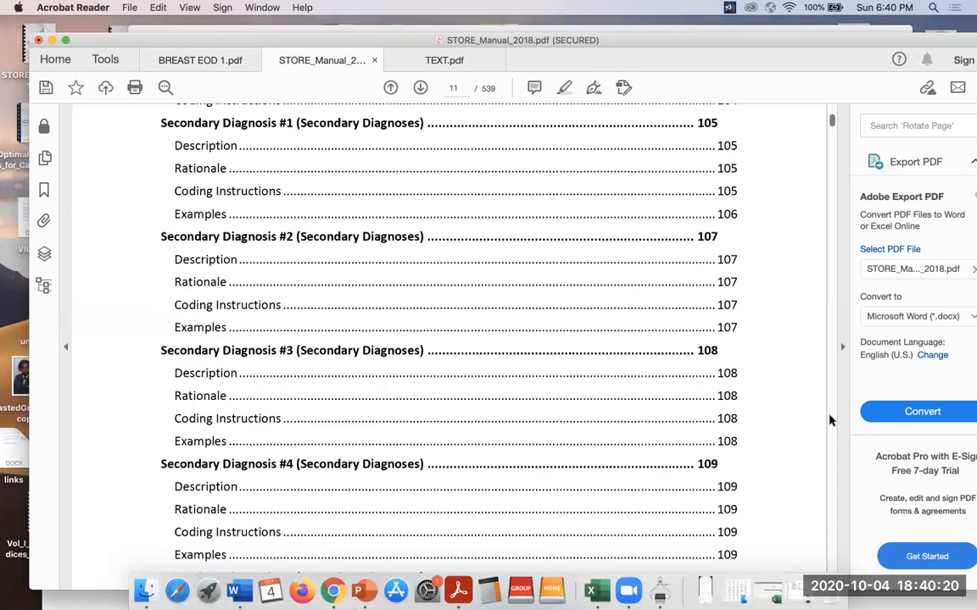
click(830, 420)
click(830, 419)
click(830, 420)
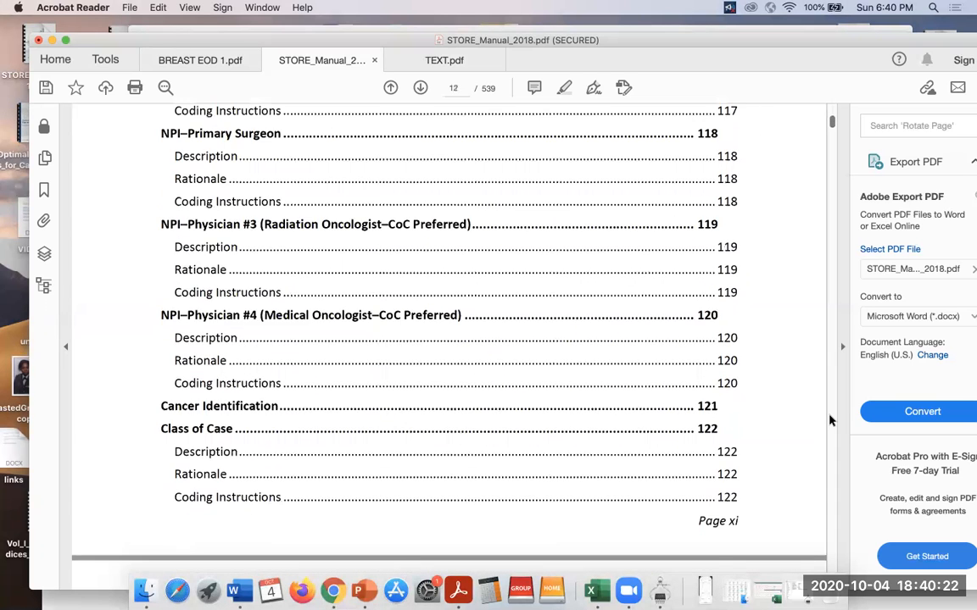
click(830, 420)
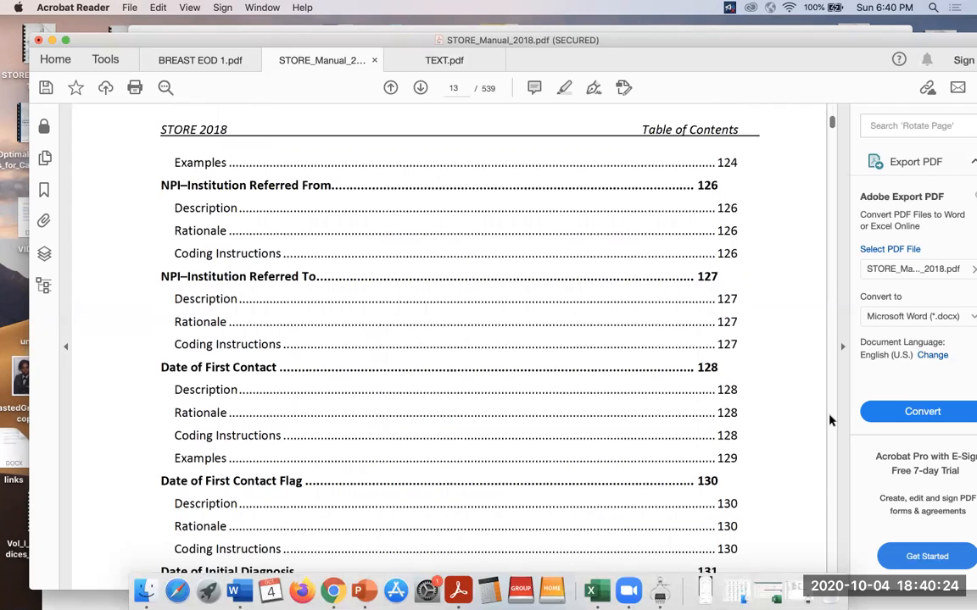
click(830, 419)
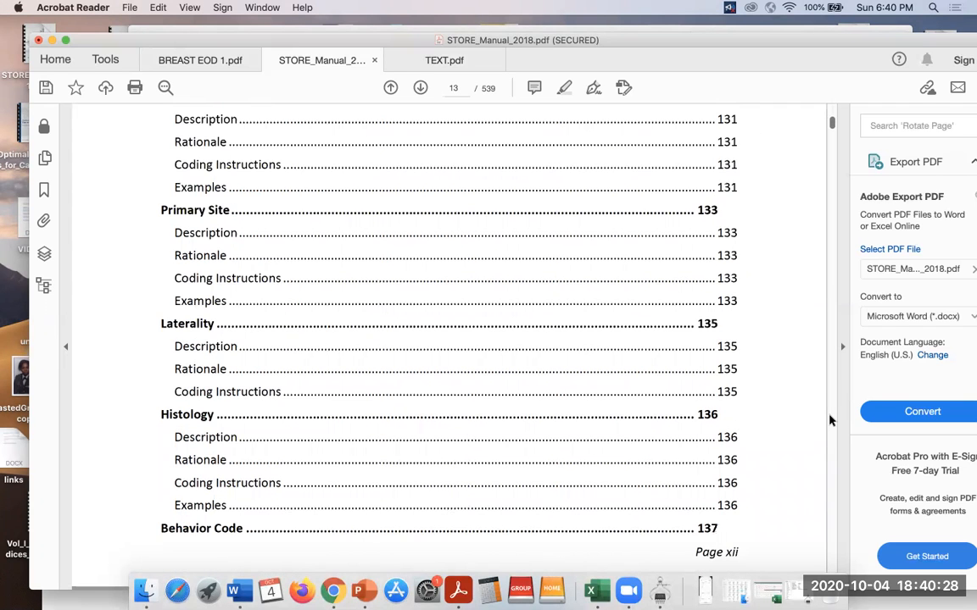
click(830, 420)
click(830, 420)
click(830, 420)
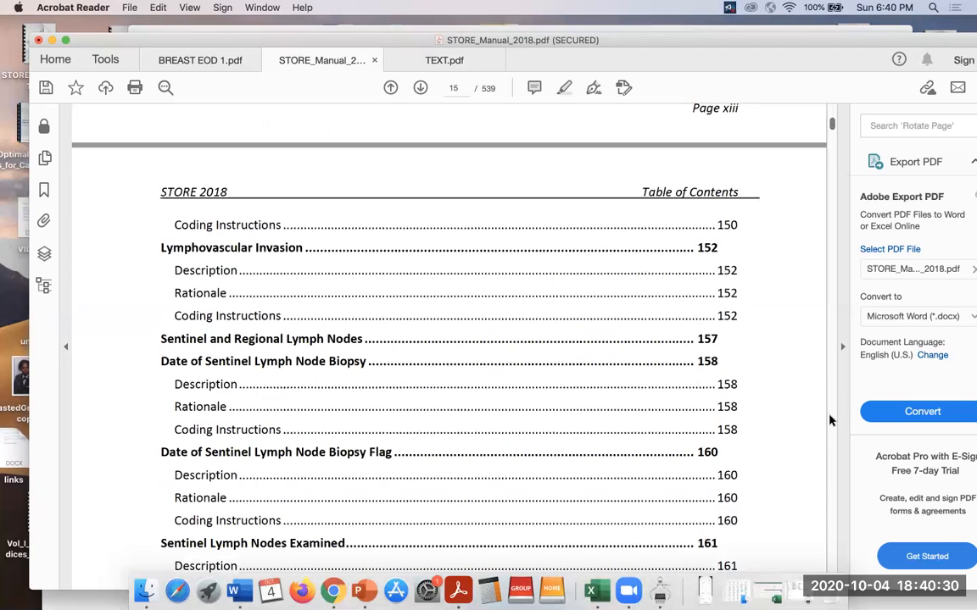
click(830, 419)
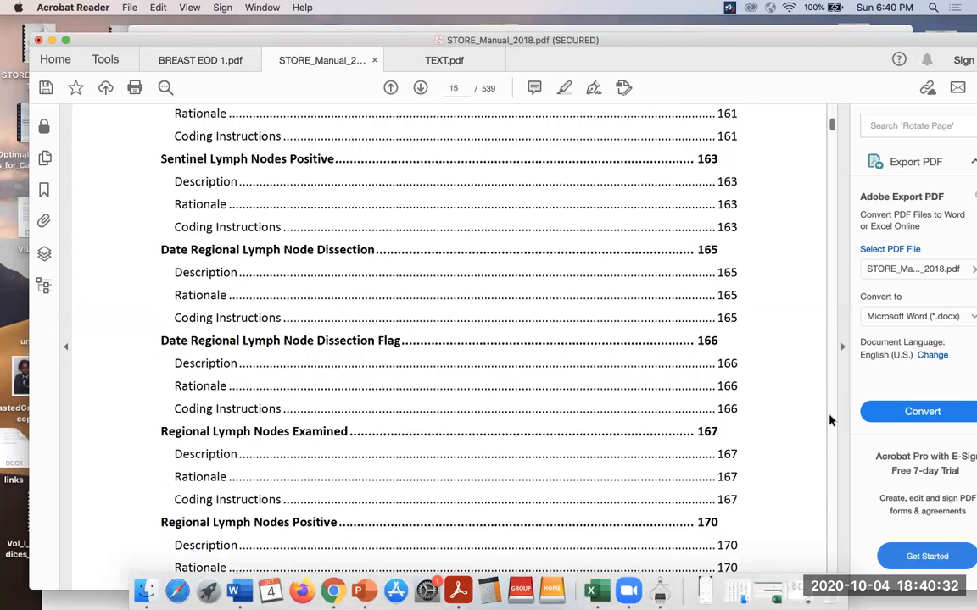
click(830, 419)
click(830, 420)
click(830, 420)
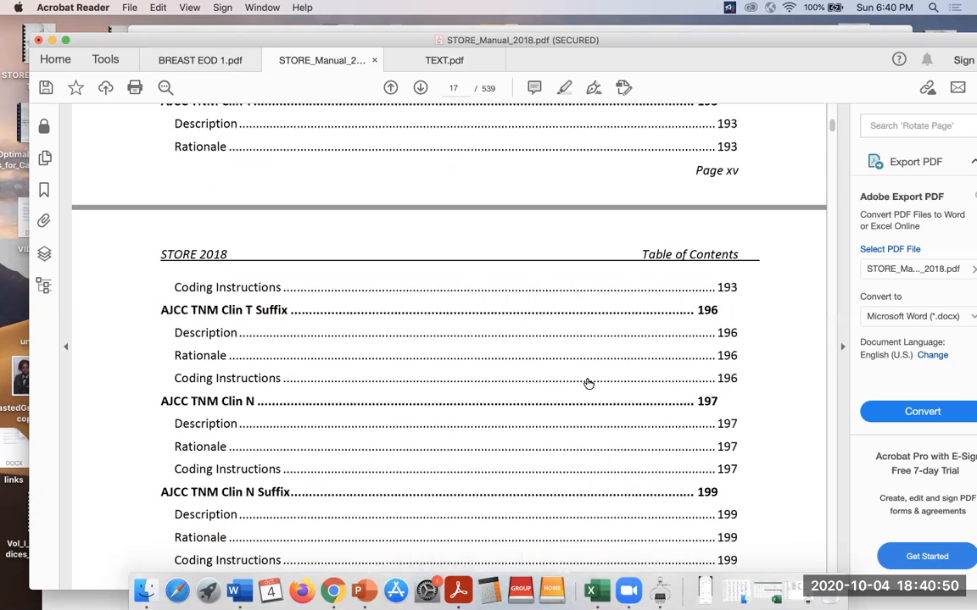
drag(831, 126, 831, 83)
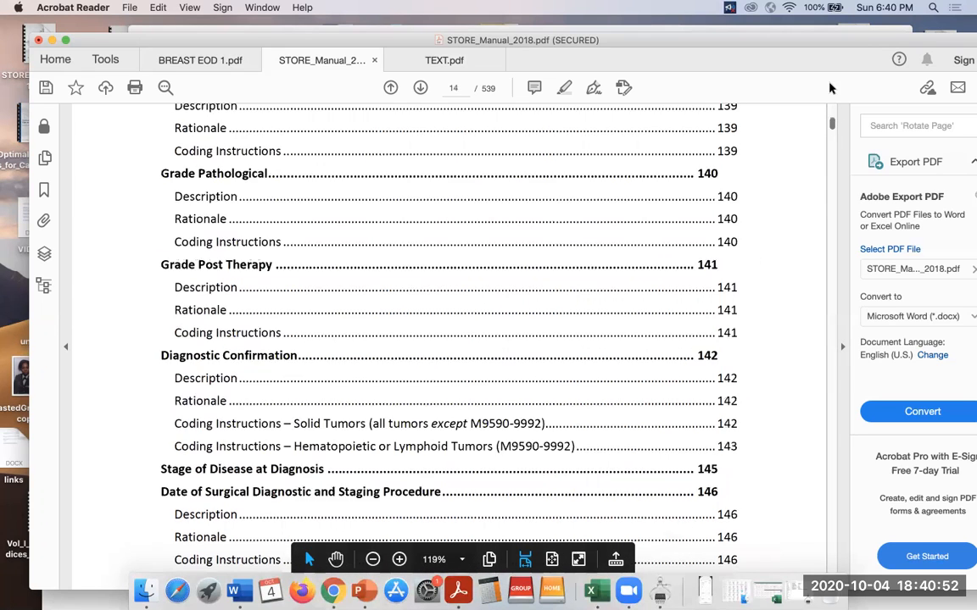